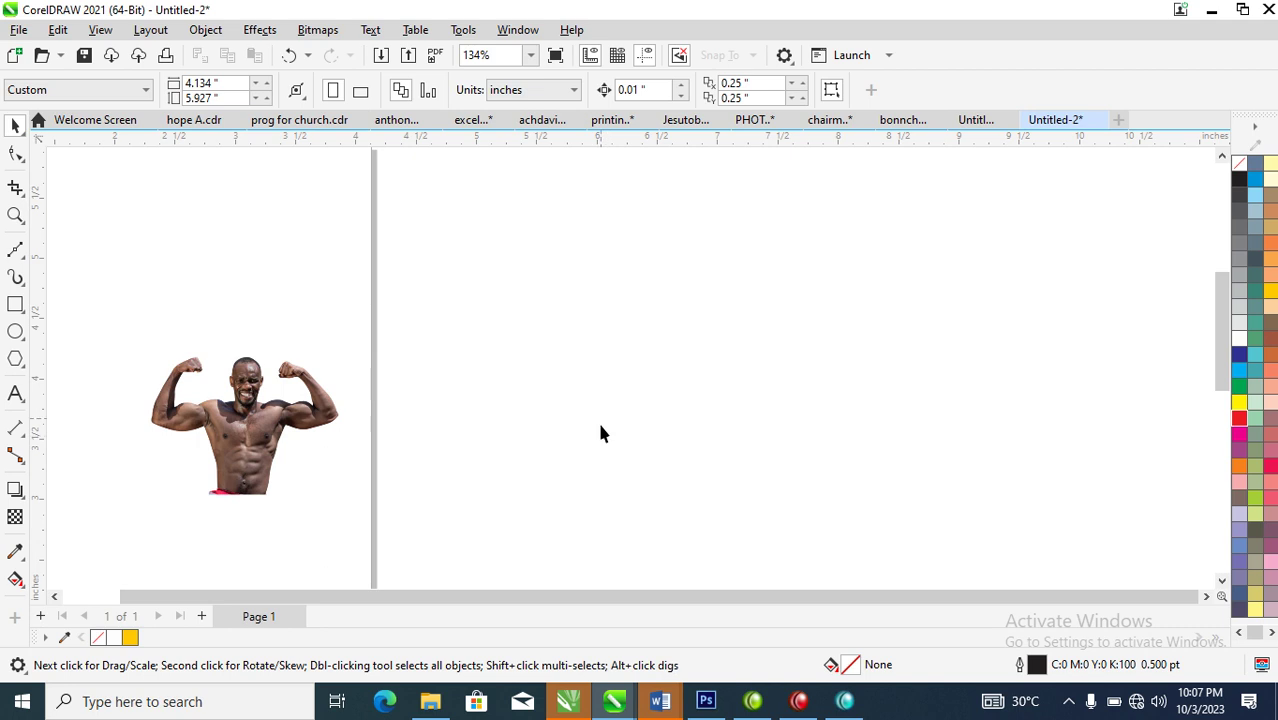
# Add the text 'RAIL GYM', move it lower on the page, and set it in FuturaTEE
pyautogui.press('F8')
pyautogui.click(514, 318)
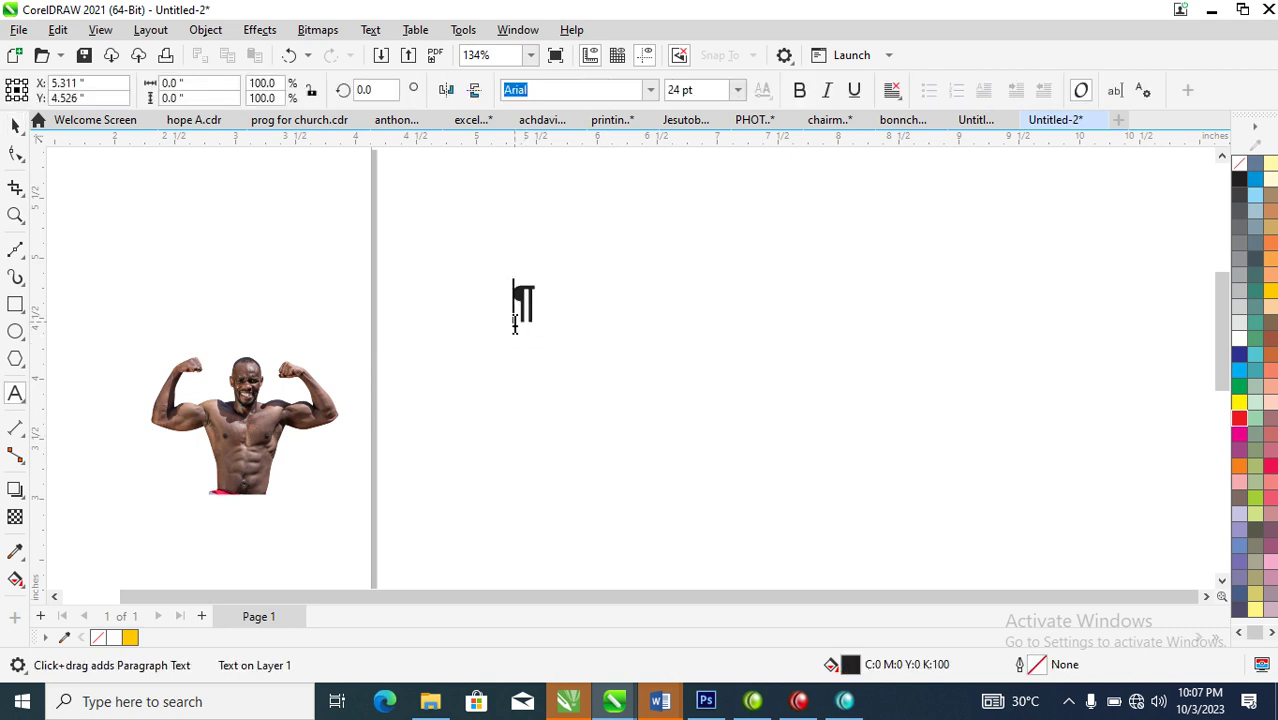
pyautogui.write('RAIL ')
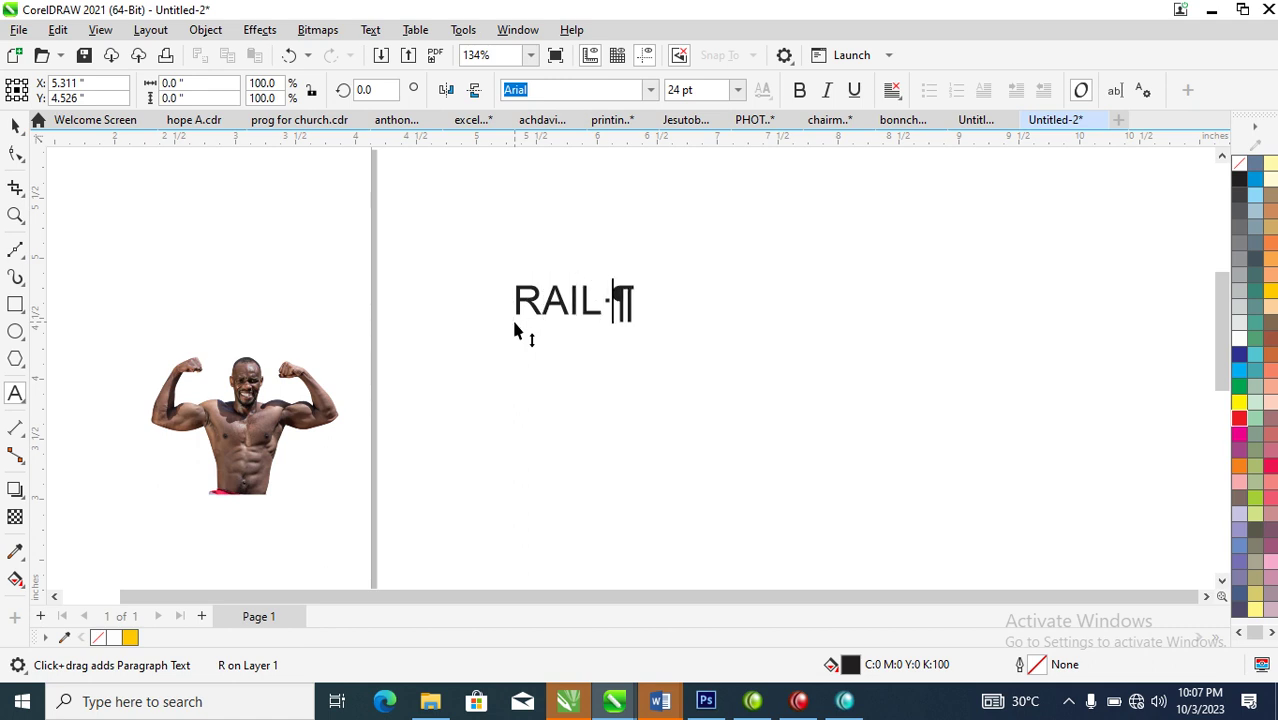
pyautogui.write('GYM')
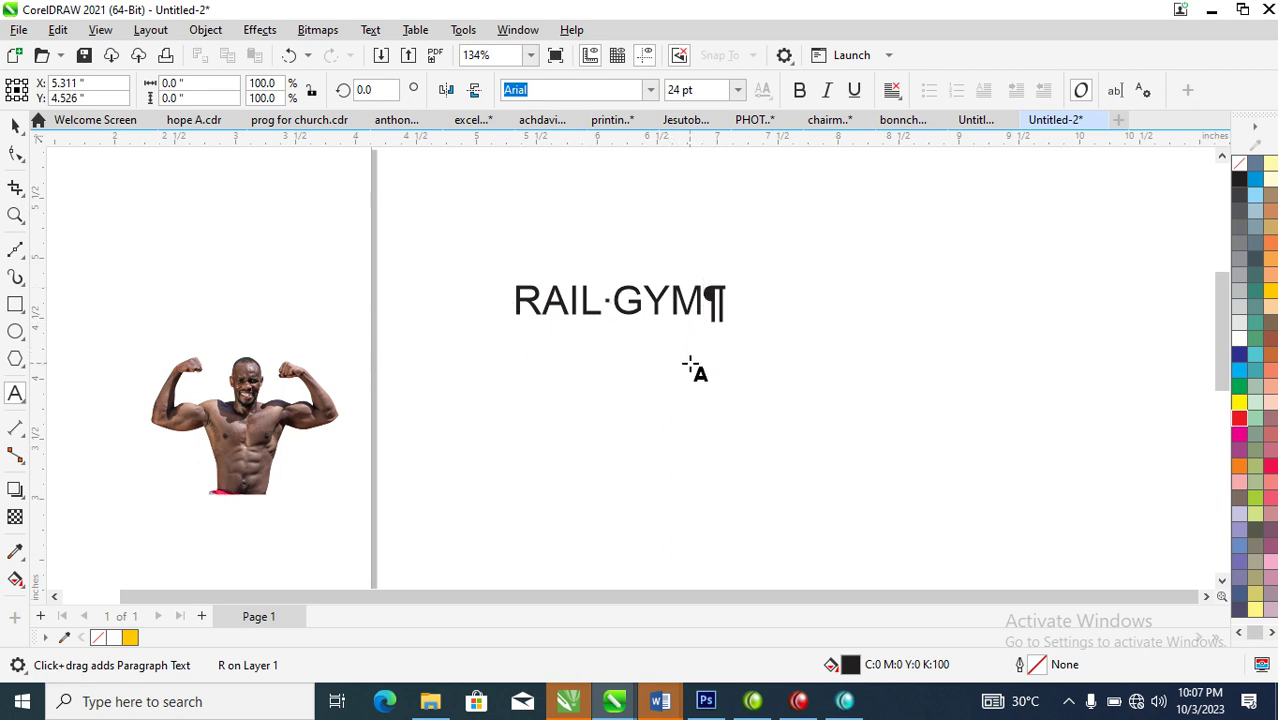
pyautogui.hotkey('ctrl', 'space')
pyautogui.moveTo(700, 298); pyautogui.dragTo(683, 431)
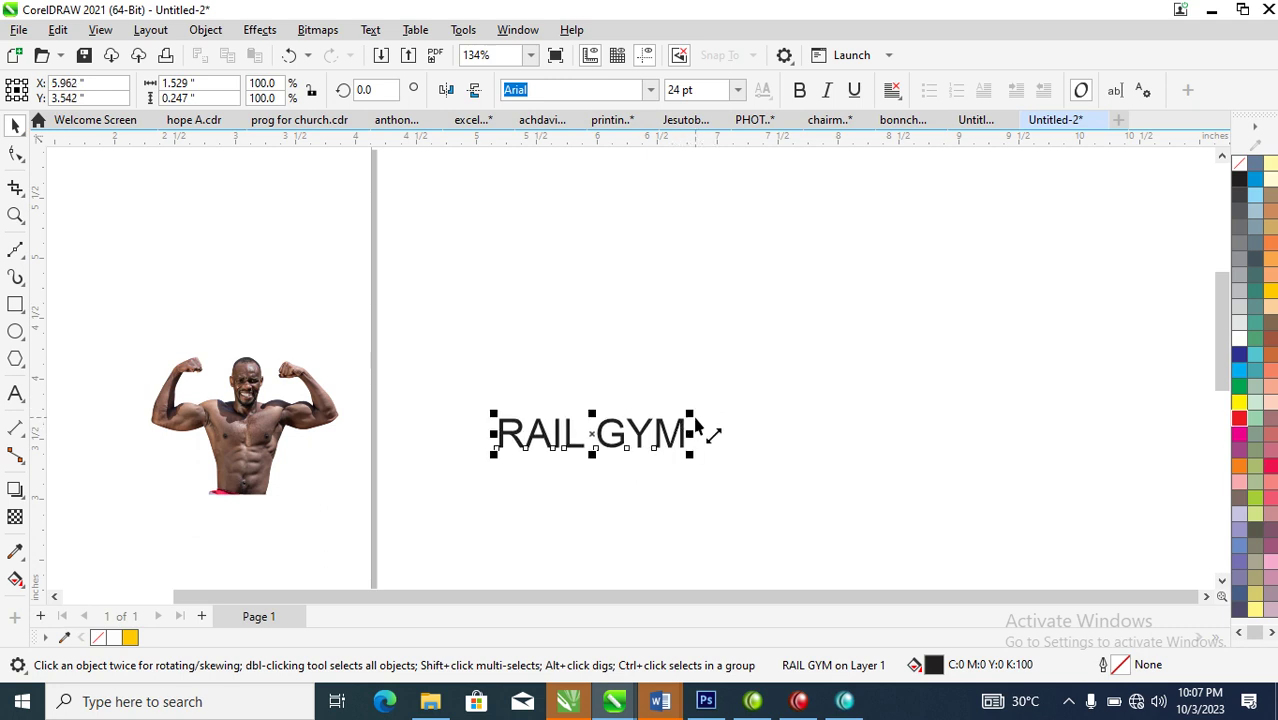
pyautogui.click(651, 97)
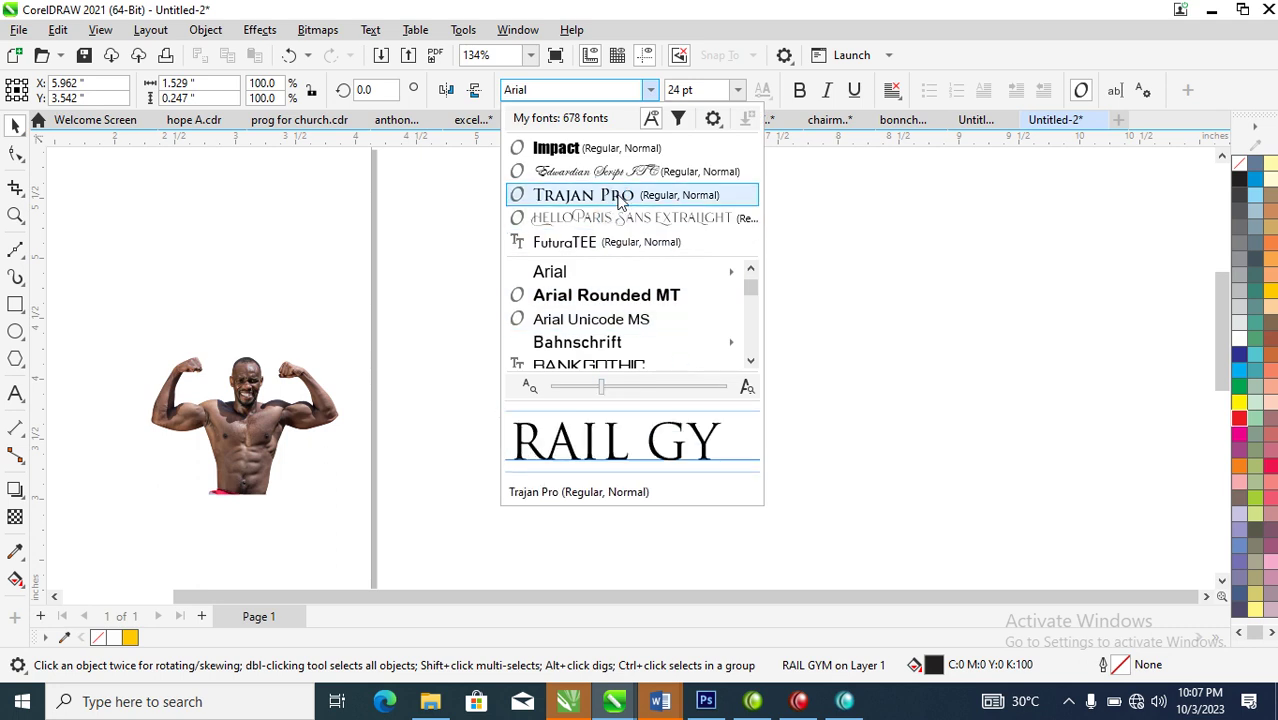
pyautogui.click(597, 243)
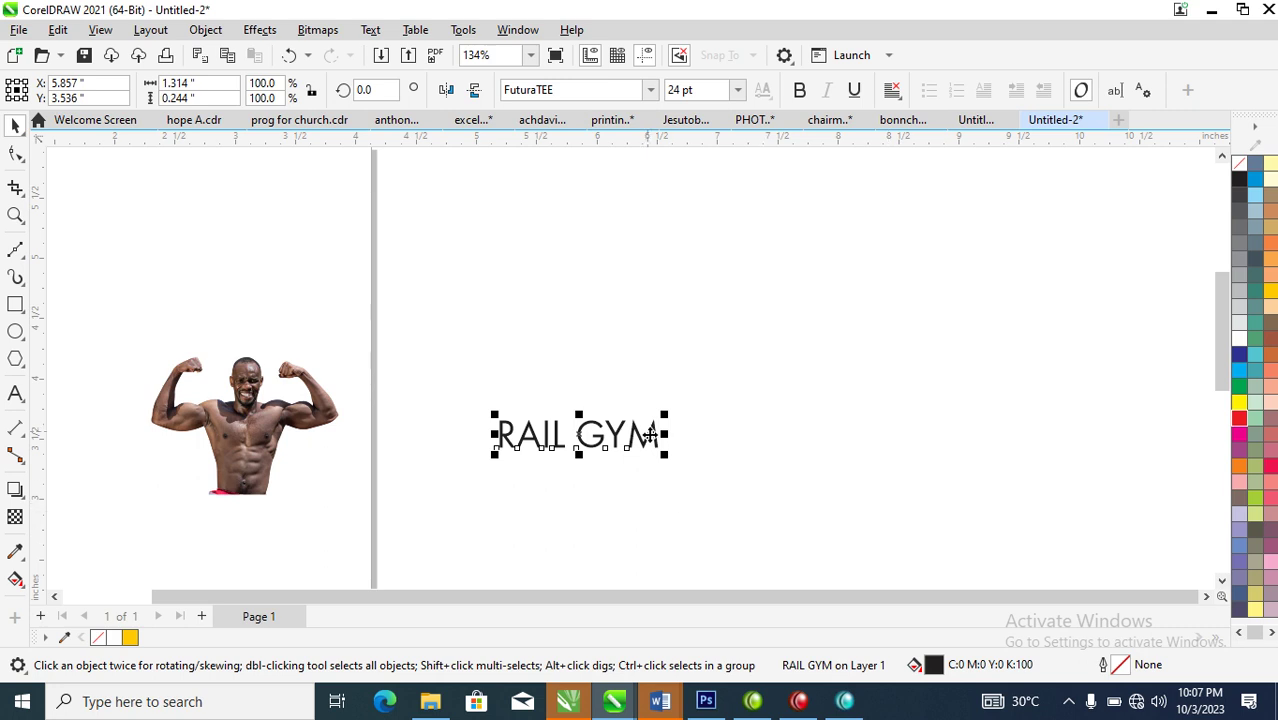
# Shift RAIL GYM right and place the enlarged bodybuilder photo beside it
pyautogui.moveTo(651, 433); pyautogui.dragTo(1013, 384)
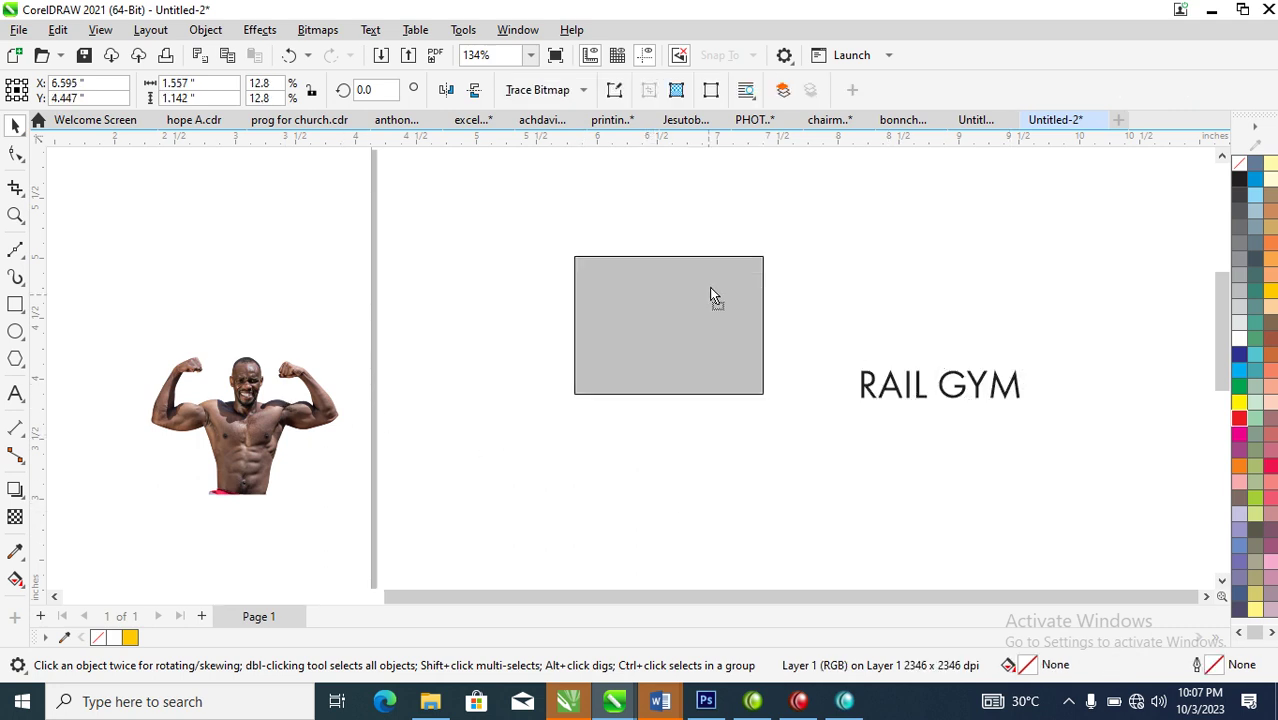
pyautogui.moveTo(285, 400); pyautogui.dragTo(706, 287)
pyautogui.moveTo(768, 393); pyautogui.dragTo(910, 500)
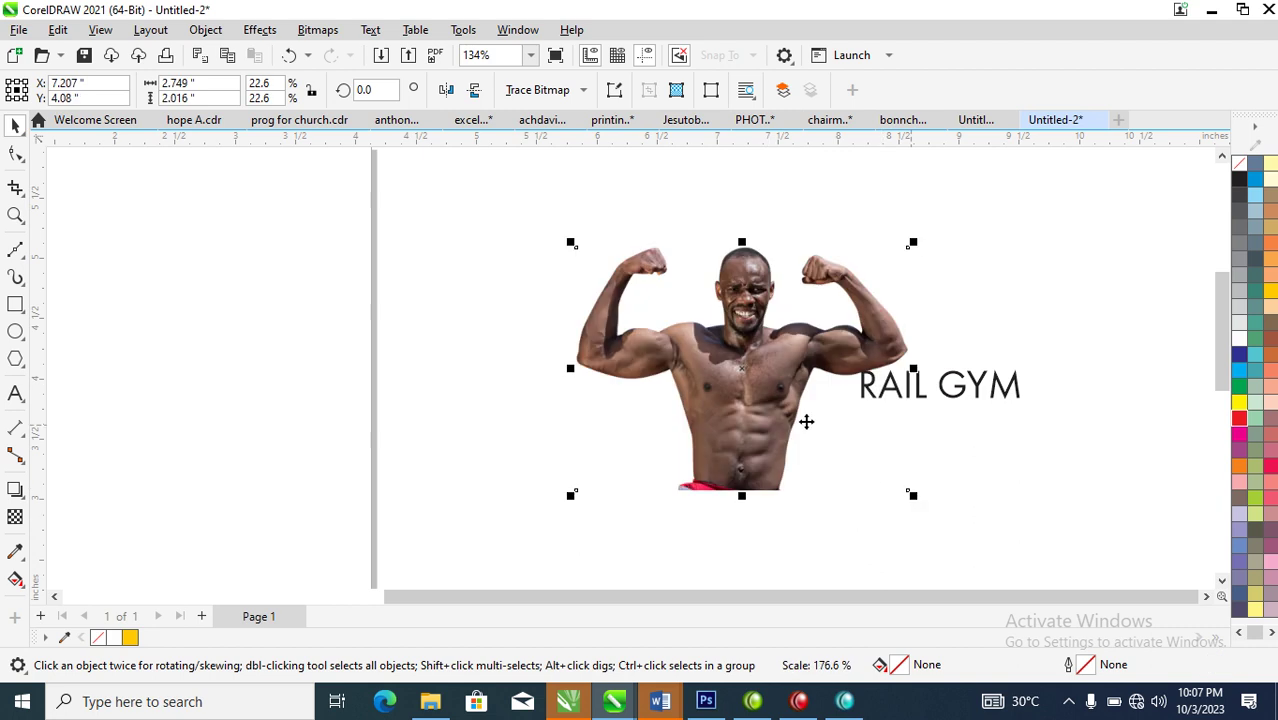
pyautogui.moveTo(719, 368); pyautogui.dragTo(479, 377)
# Convert the photo to a bitmap in Grayscale (8-bit) colour mode
pyautogui.click(317, 29)
pyautogui.click(370, 29)
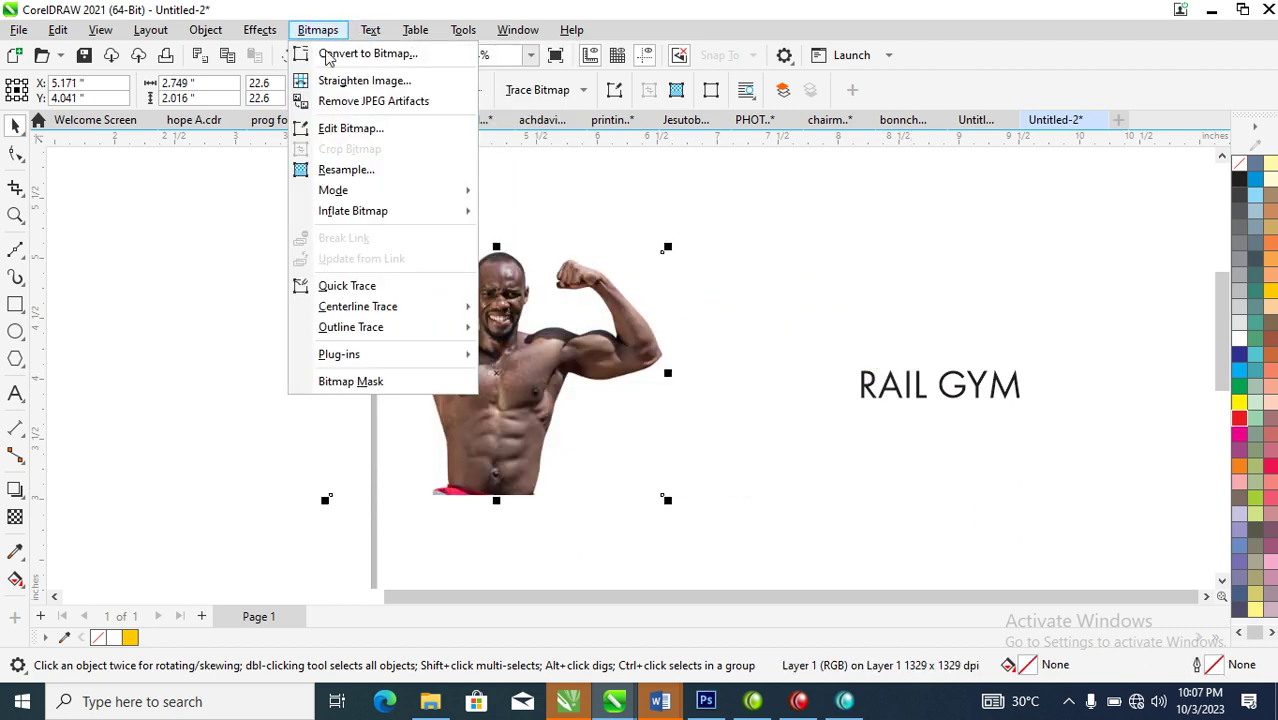
pyautogui.moveTo(317, 29)
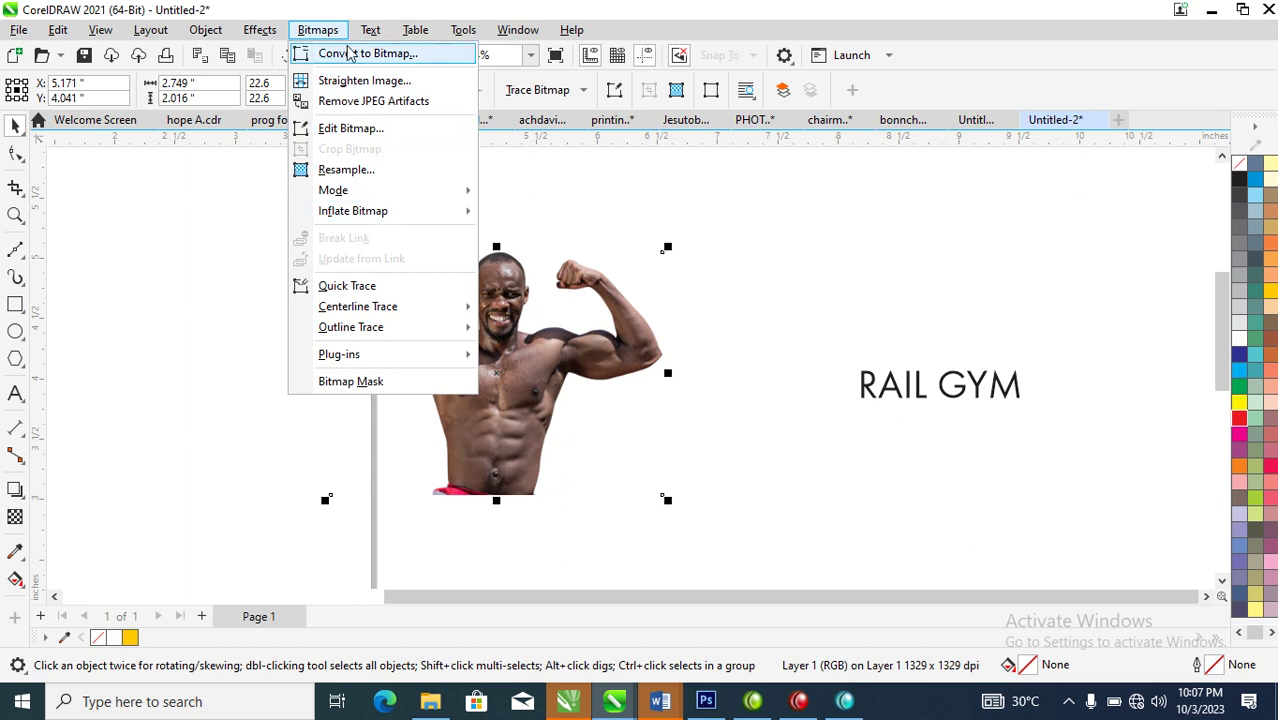
pyautogui.click(348, 54)
pyautogui.click(725, 293)
pyautogui.click(647, 342)
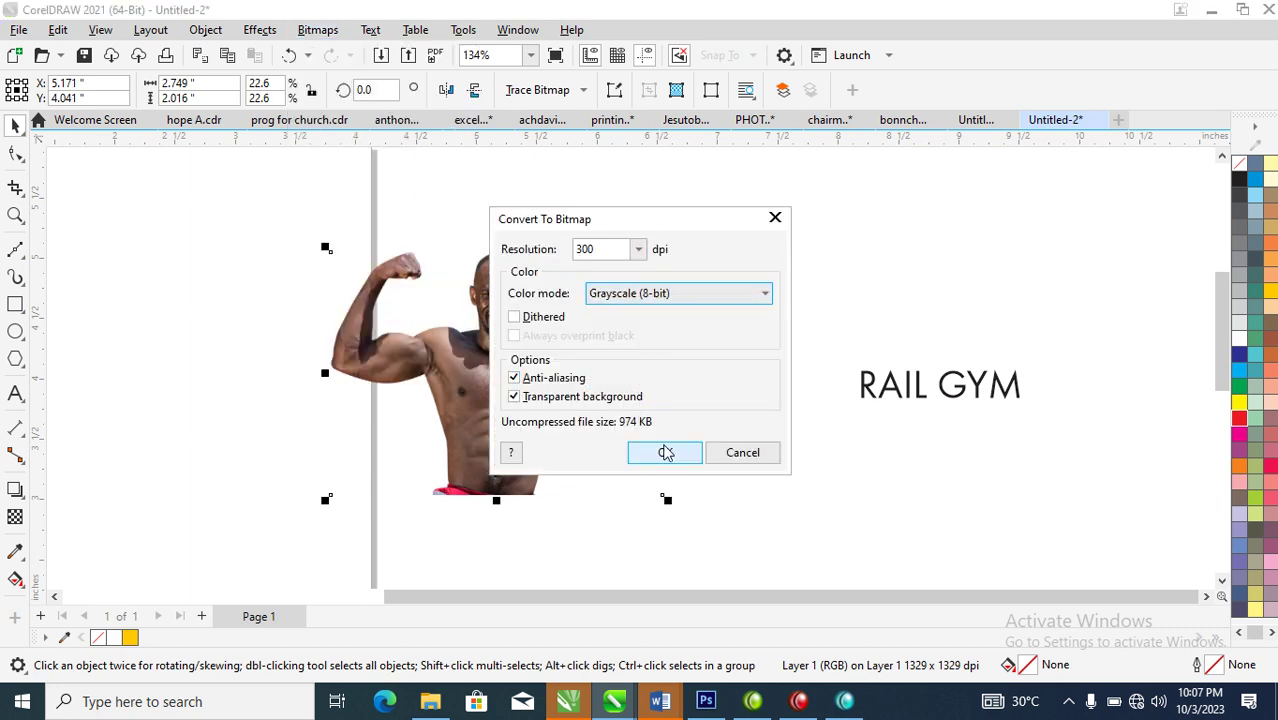
pyautogui.click(665, 453)
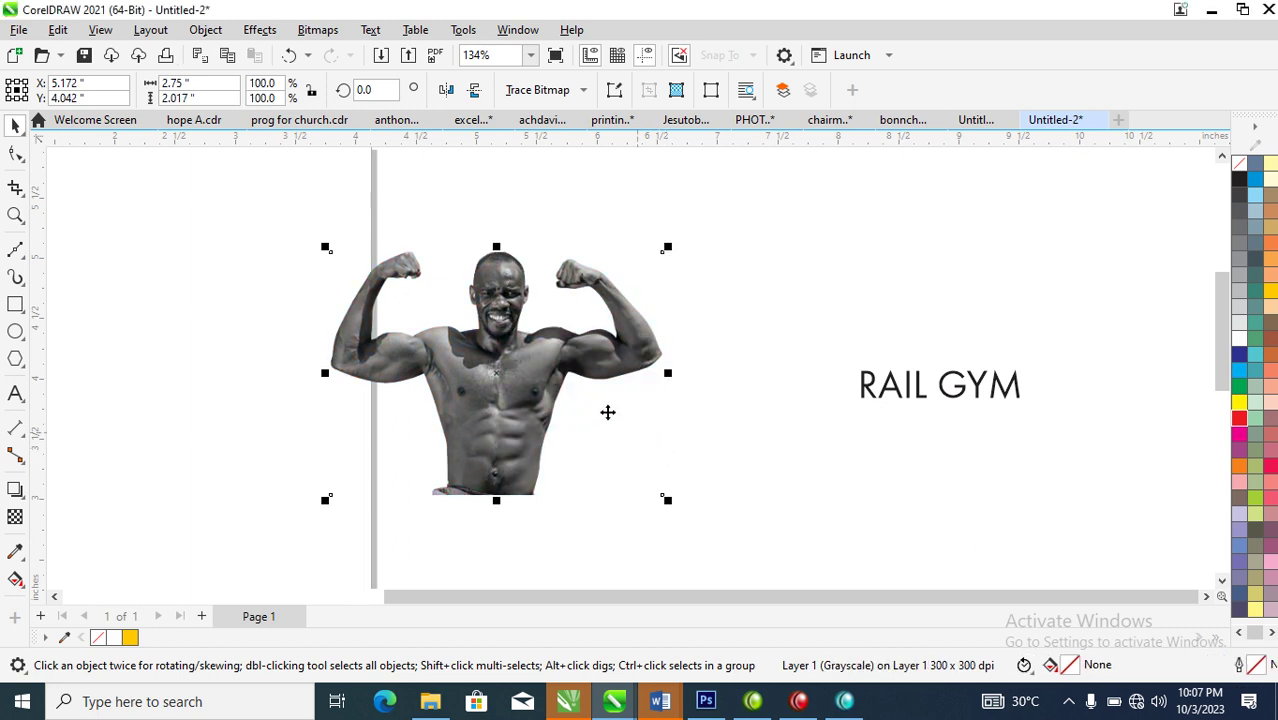
# Lighten the photo with a Tone Curve, resetting it and bowing the curve upward
pyautogui.click(259, 30)
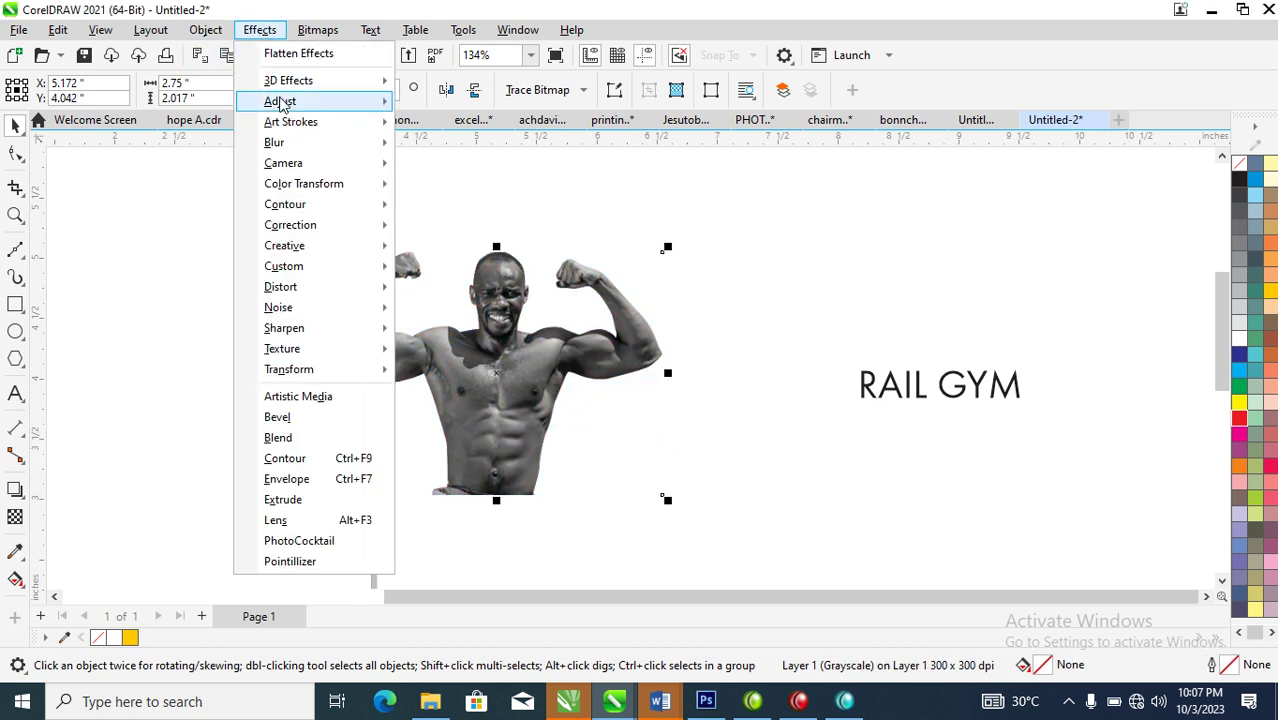
pyautogui.moveTo(280, 101)
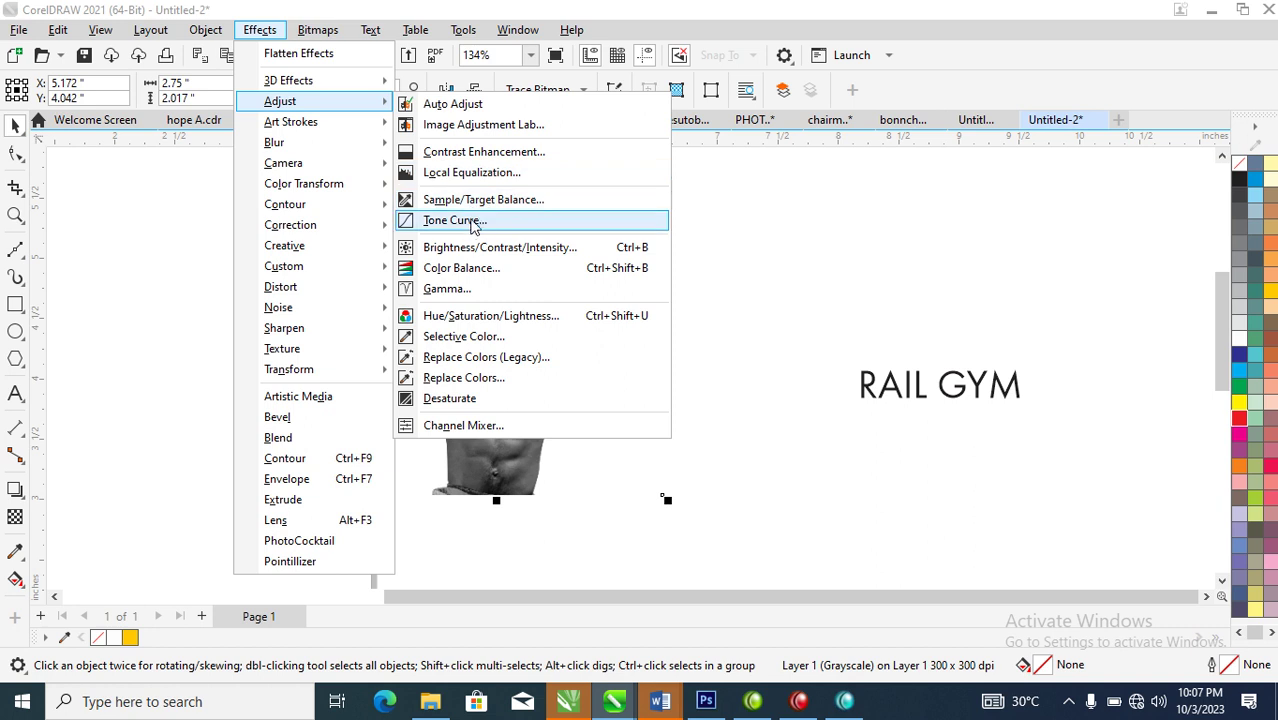
pyautogui.click(476, 228)
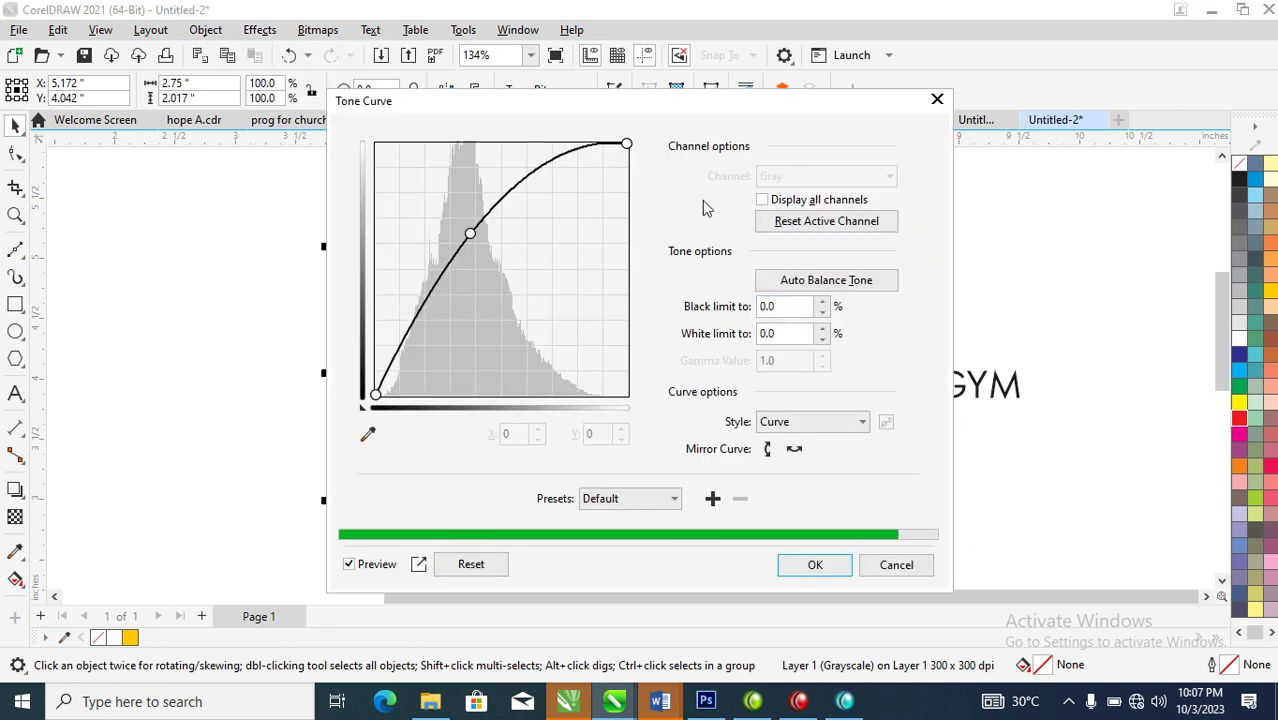
pyautogui.moveTo(593, 108); pyautogui.dragTo(905, 103)
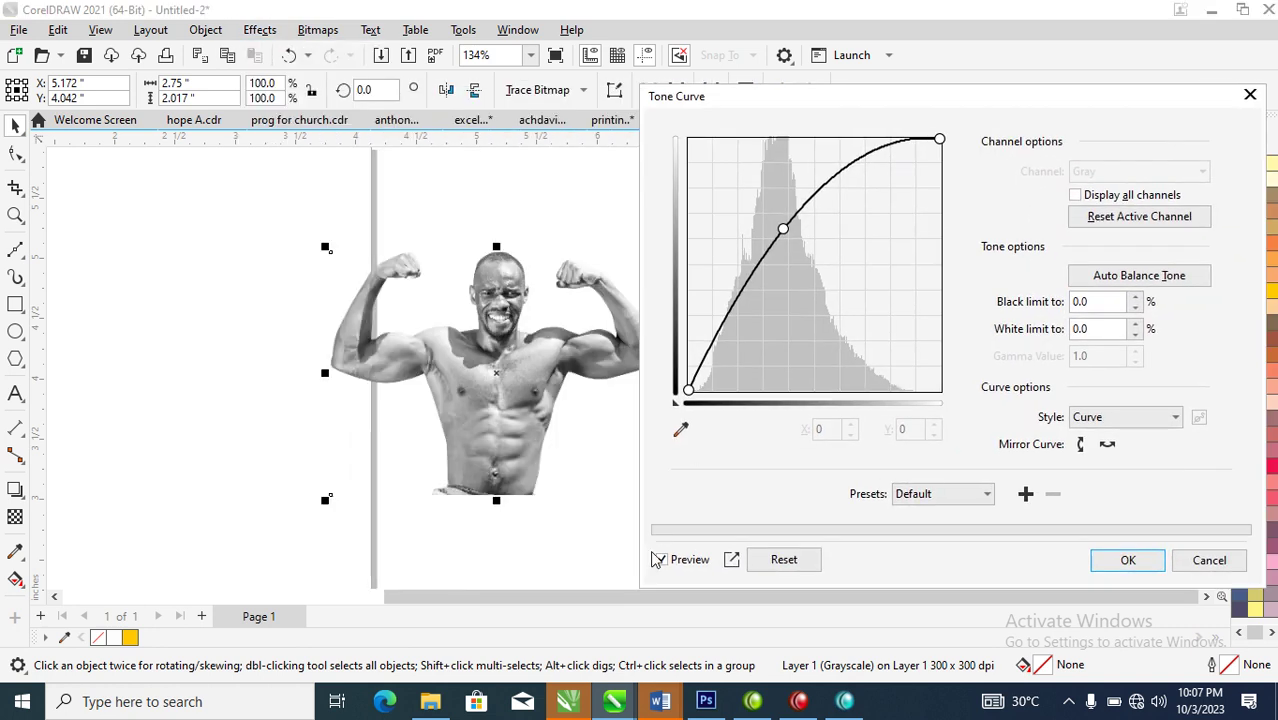
pyautogui.click(798, 561)
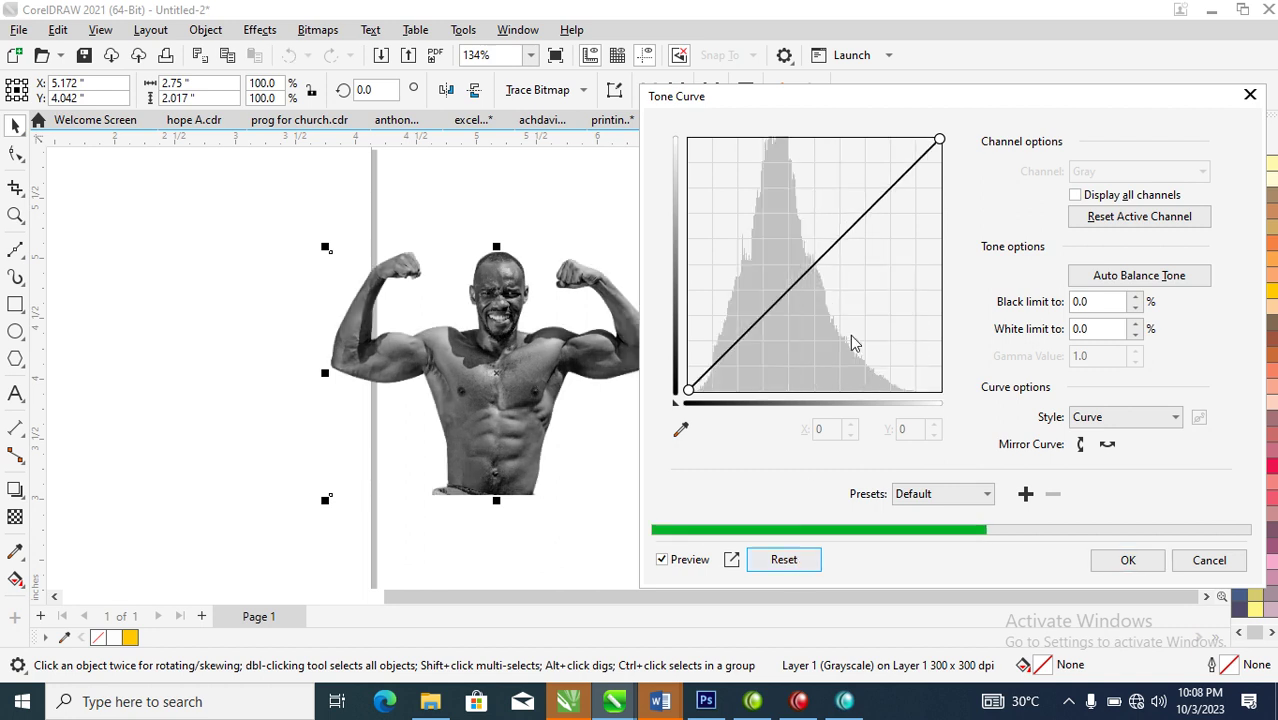
pyautogui.moveTo(811, 270)
pyautogui.mouseDown()
pyautogui.moveTo(763, 222)
pyautogui.moveTo(772, 235)
pyautogui.mouseUp()
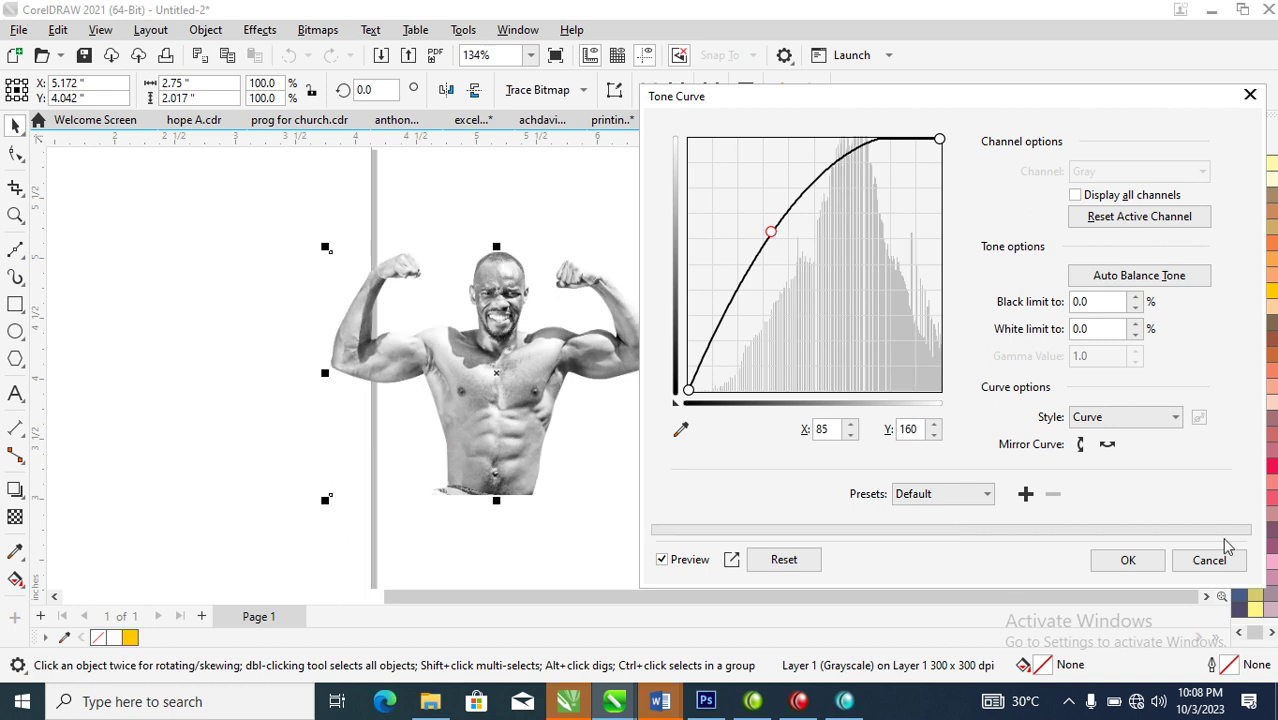
pyautogui.click(1152, 563)
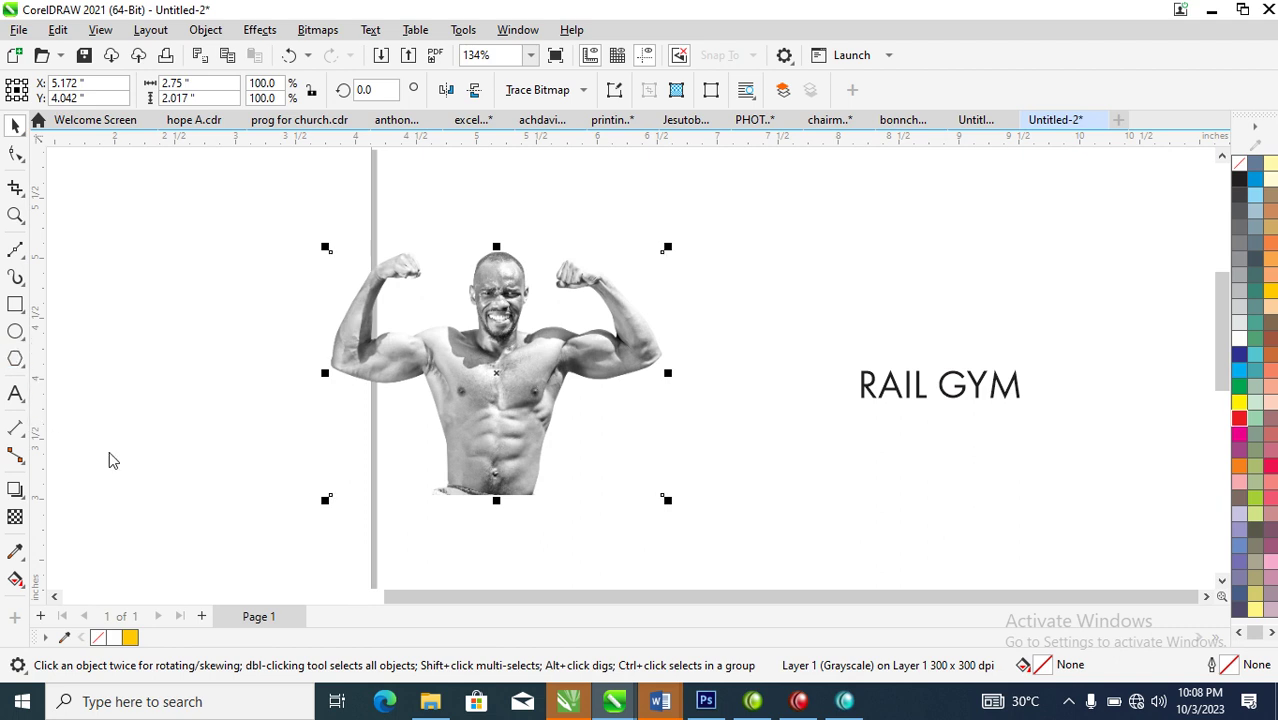
# Draw an 8-sided polygon left of the photo and move it against the photo
pyautogui.click(16, 360)
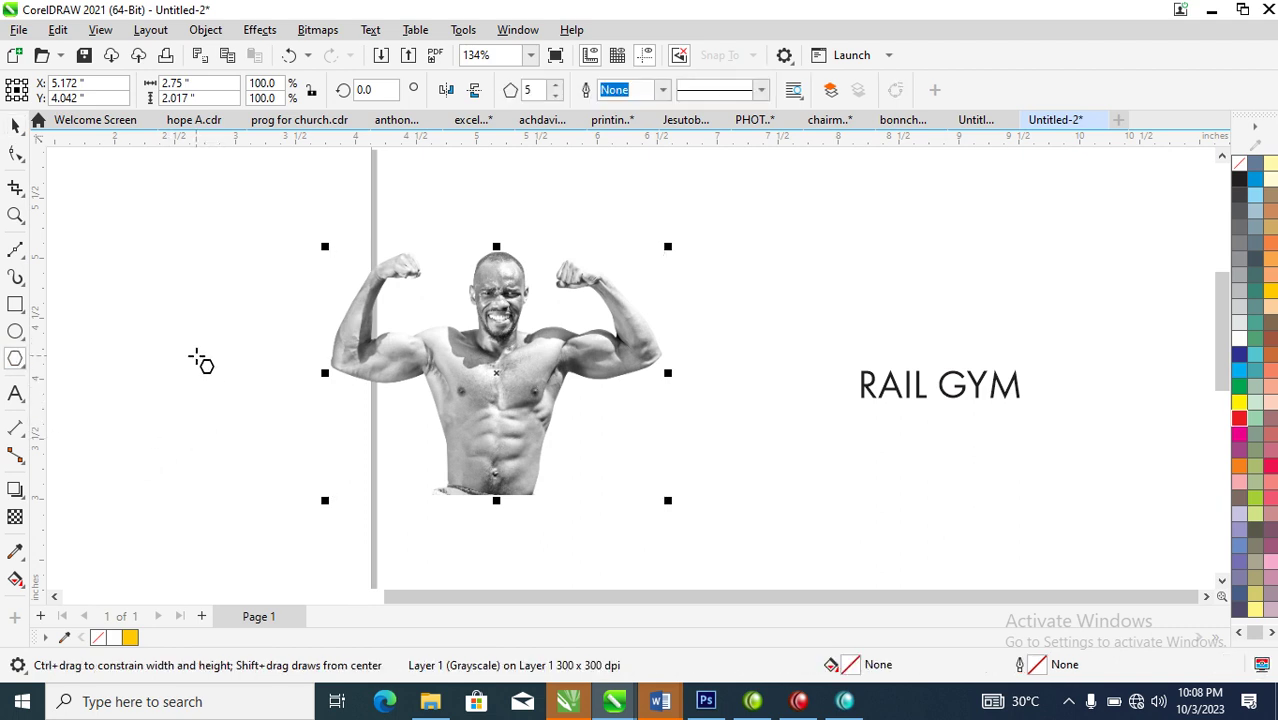
pyautogui.moveTo(160, 262); pyautogui.dragTo(280, 373)
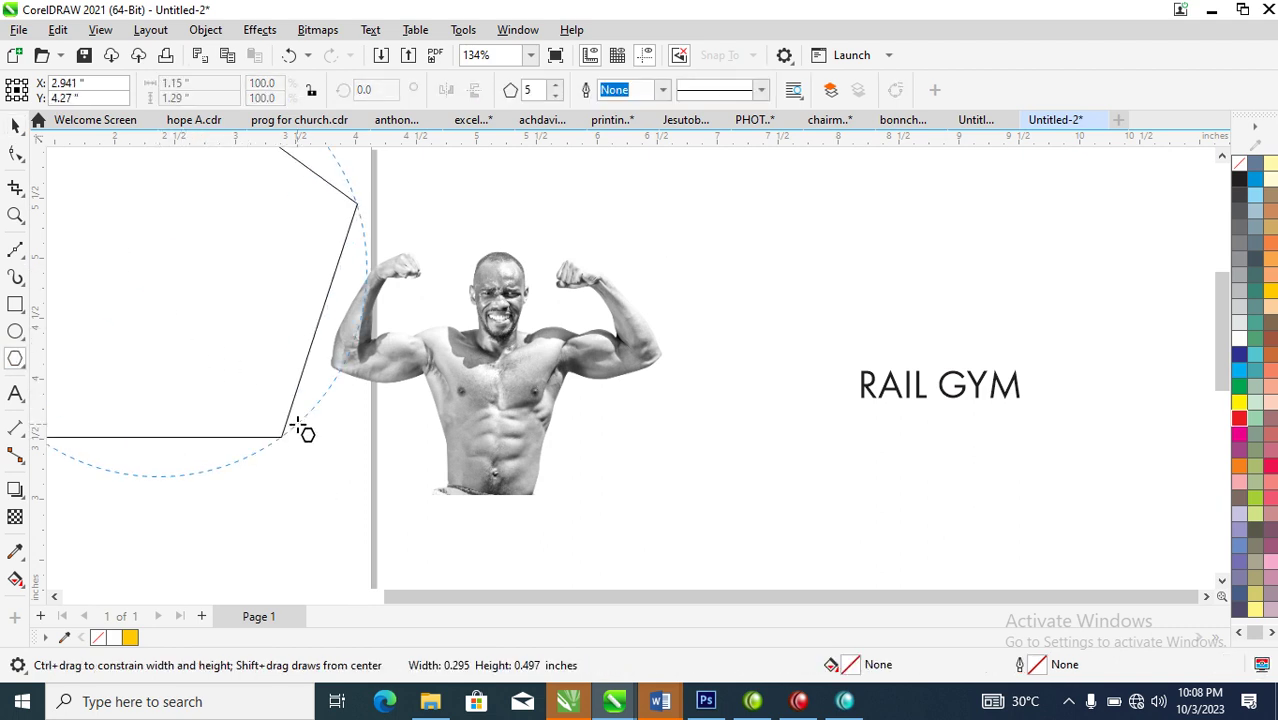
pyautogui.doubleClick(536, 90)
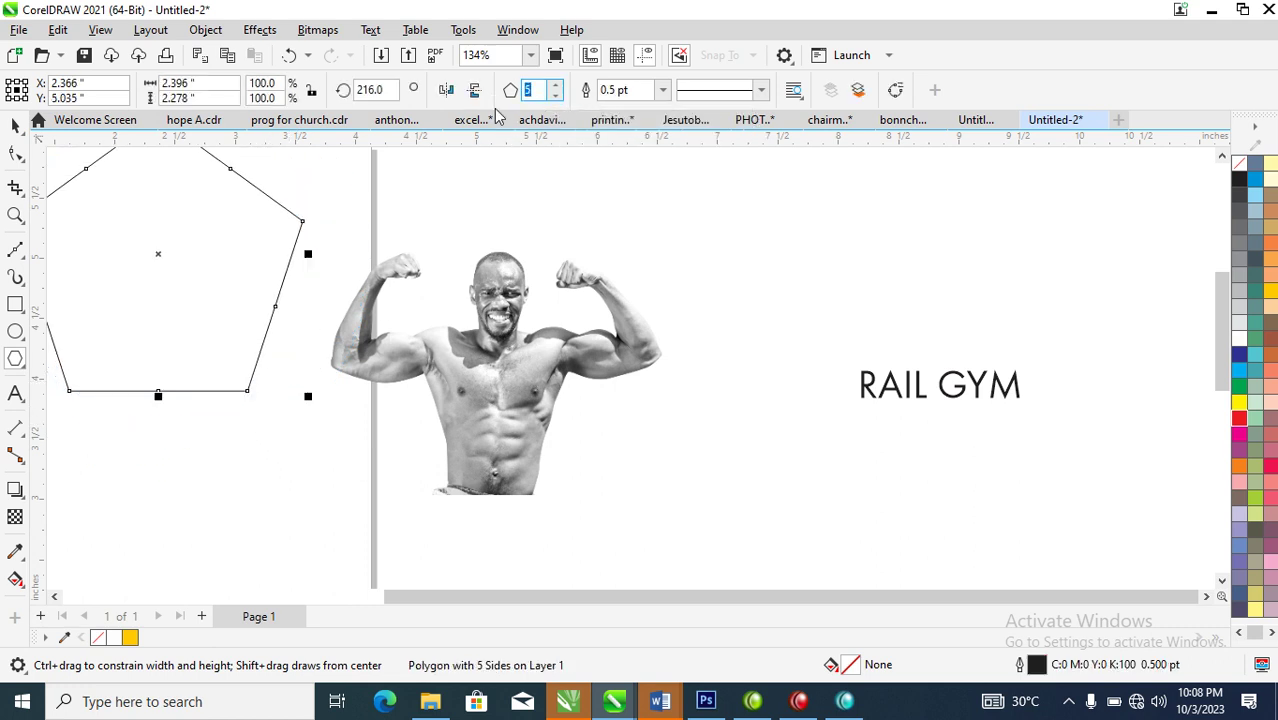
pyautogui.write('8')
pyautogui.press('Return')
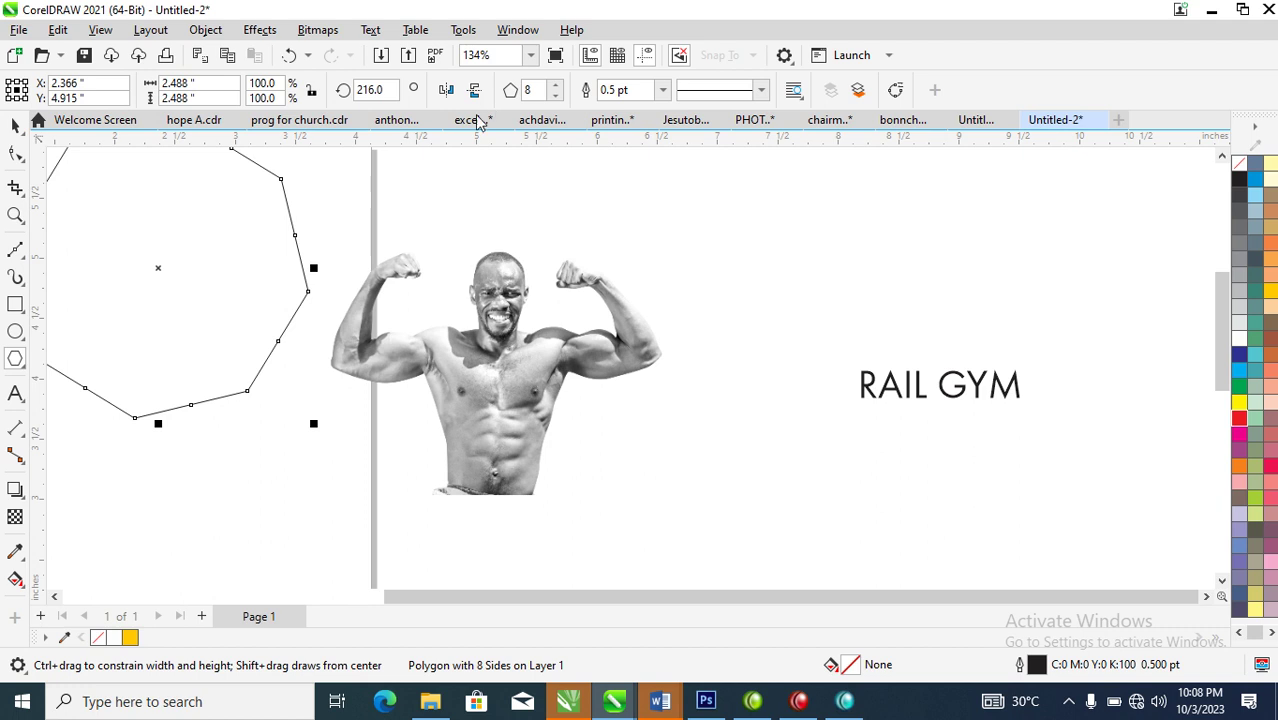
pyautogui.press('space')
pyautogui.moveTo(160, 274)
pyautogui.mouseDown()
pyautogui.moveTo(282, 387)
pyautogui.moveTo(261, 377)
pyautogui.mouseUp()
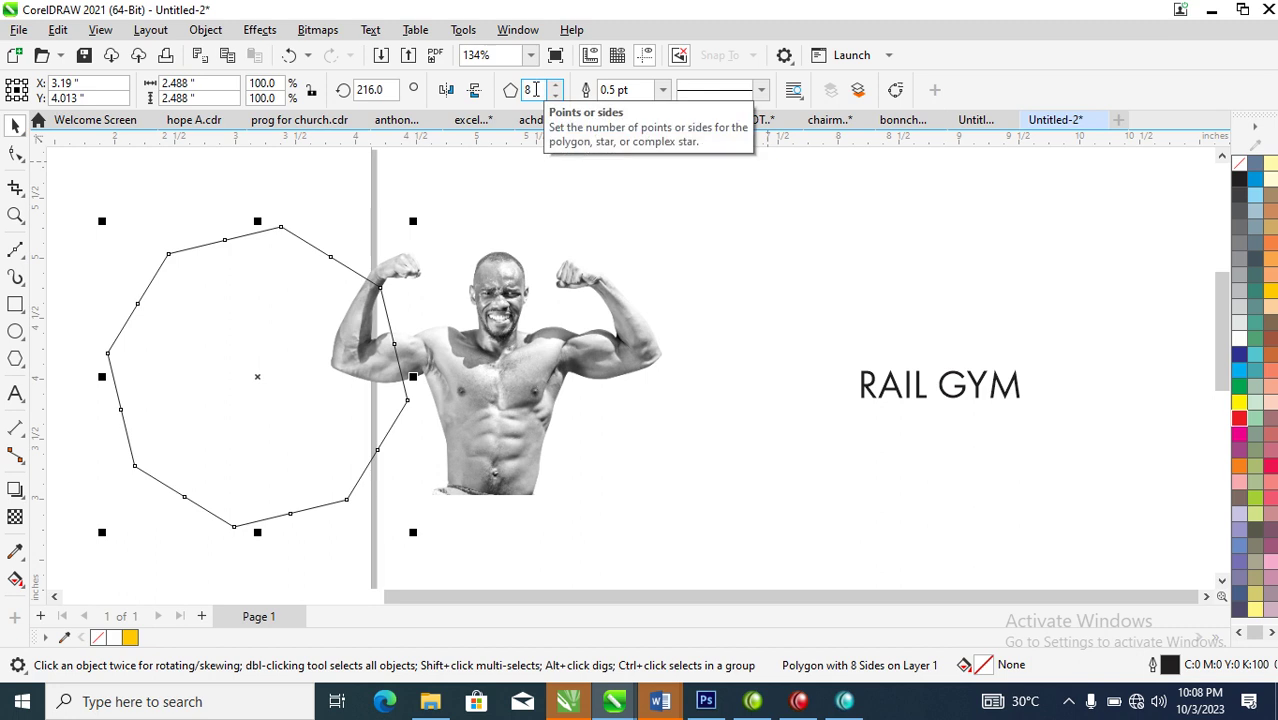
# Rotate the octagon 180°, add a smaller copy inside it, and fill that copy orange
pyautogui.click(370, 90)
pyautogui.doubleClick(370, 90)
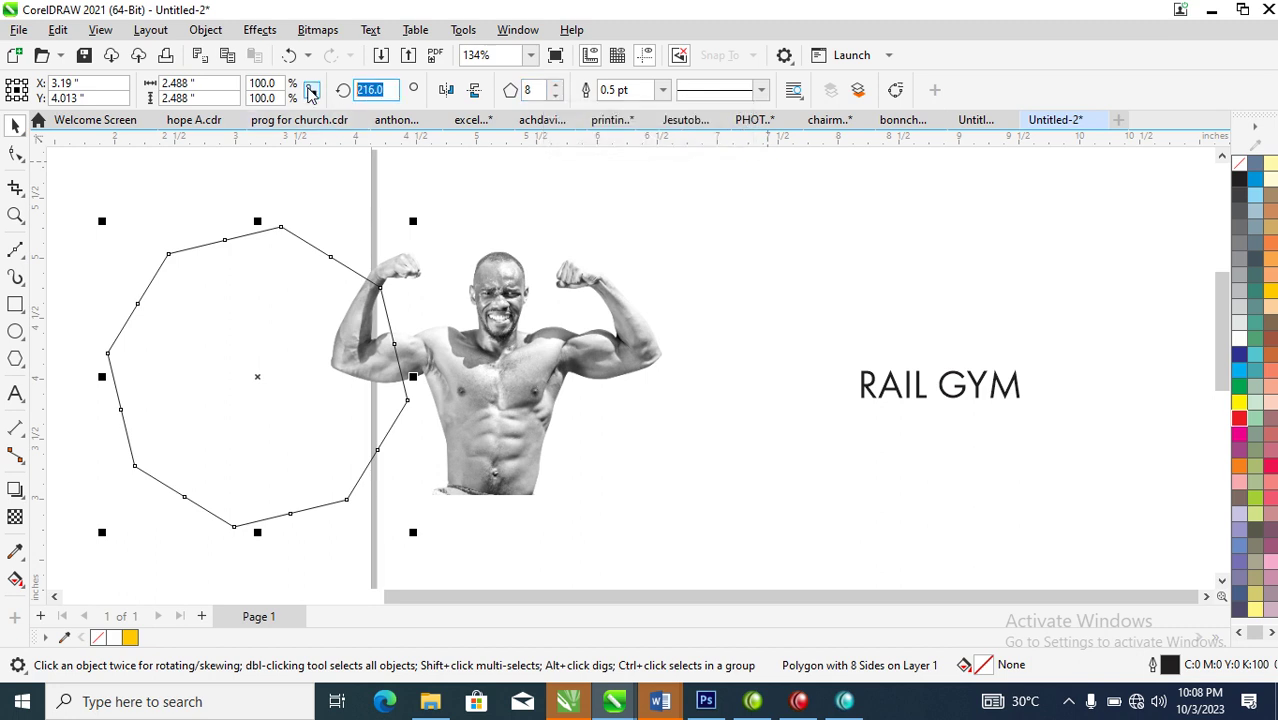
pyautogui.write('180')
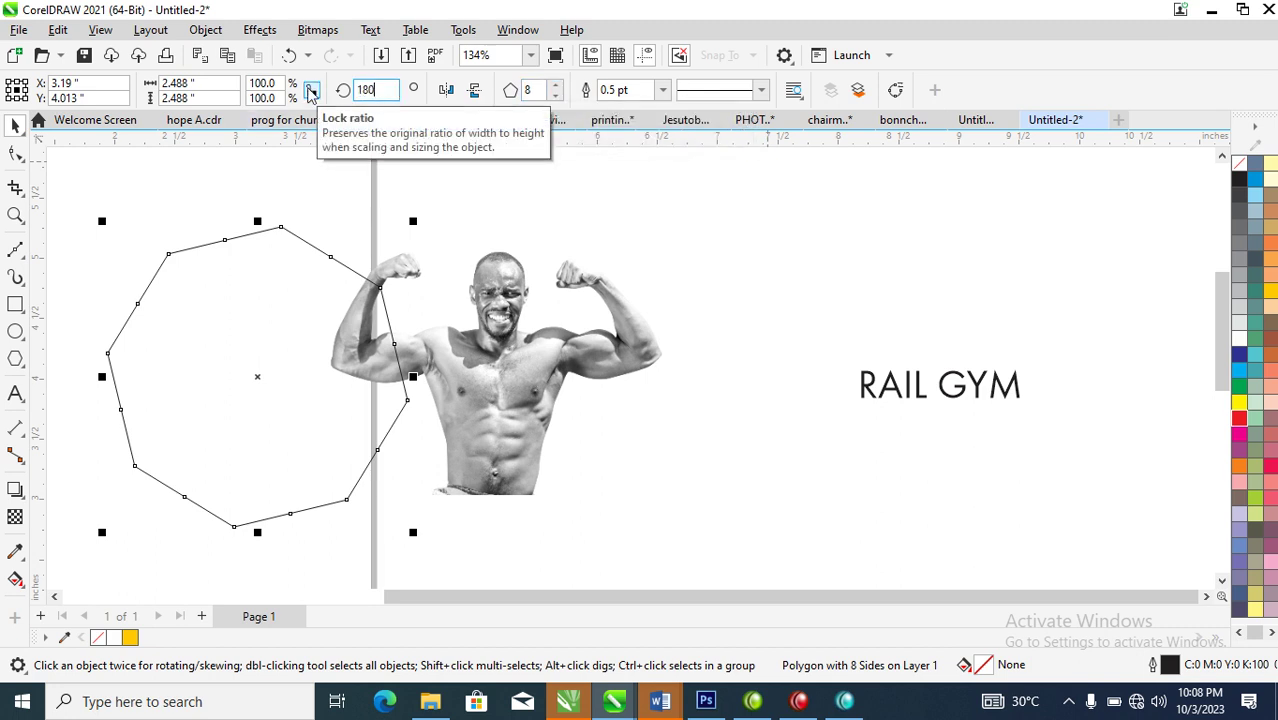
pyautogui.press('Return')
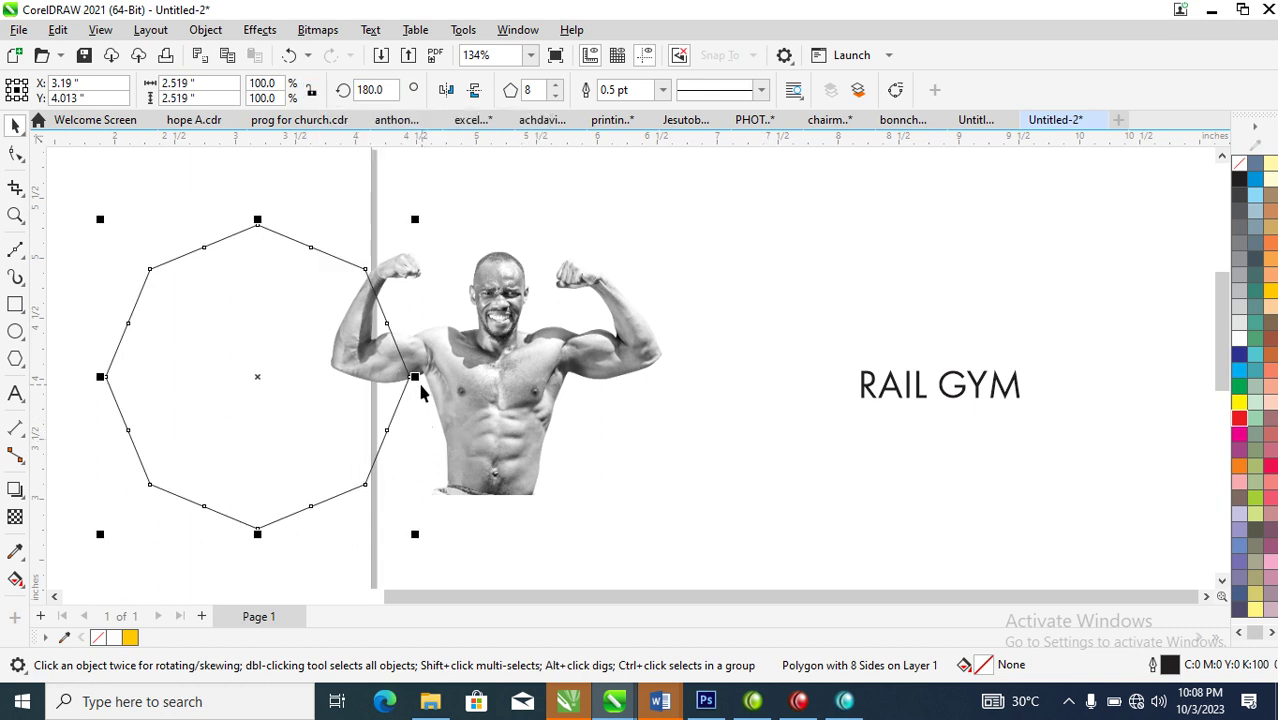
pyautogui.moveTo(400, 388); pyautogui.dragTo(429, 397)
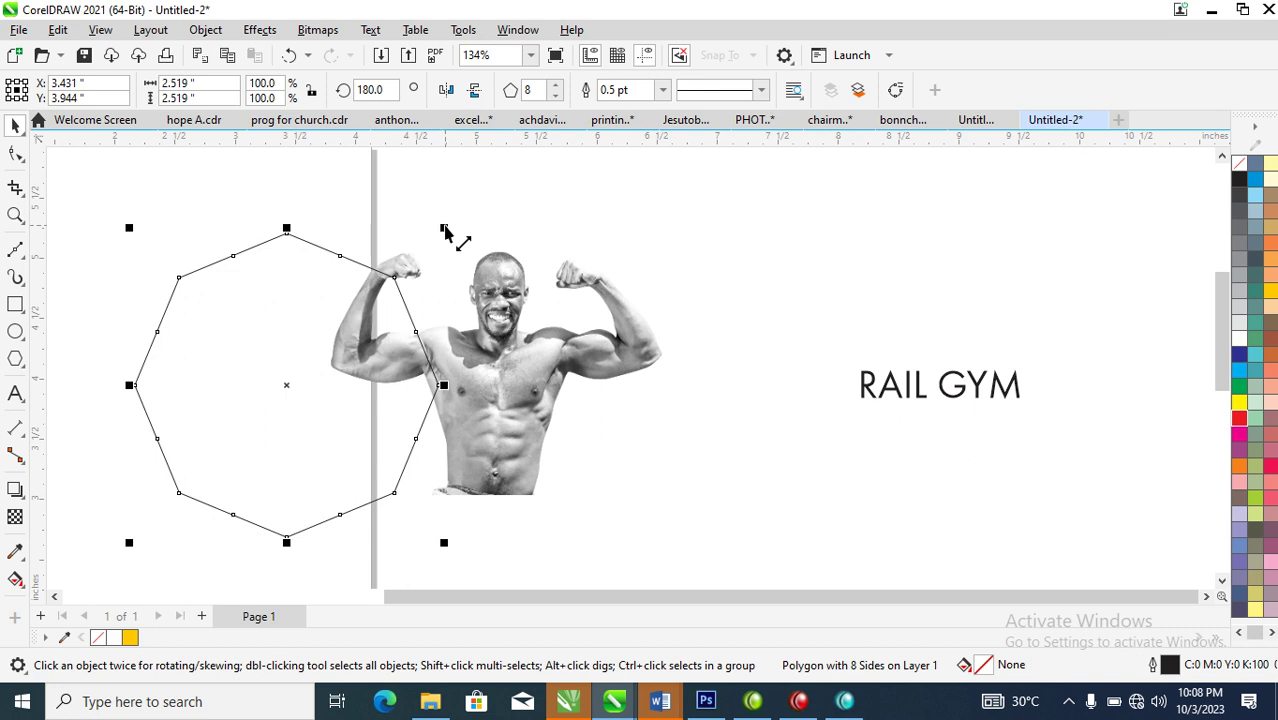
pyautogui.moveTo(450, 232); pyautogui.dragTo(434, 264)
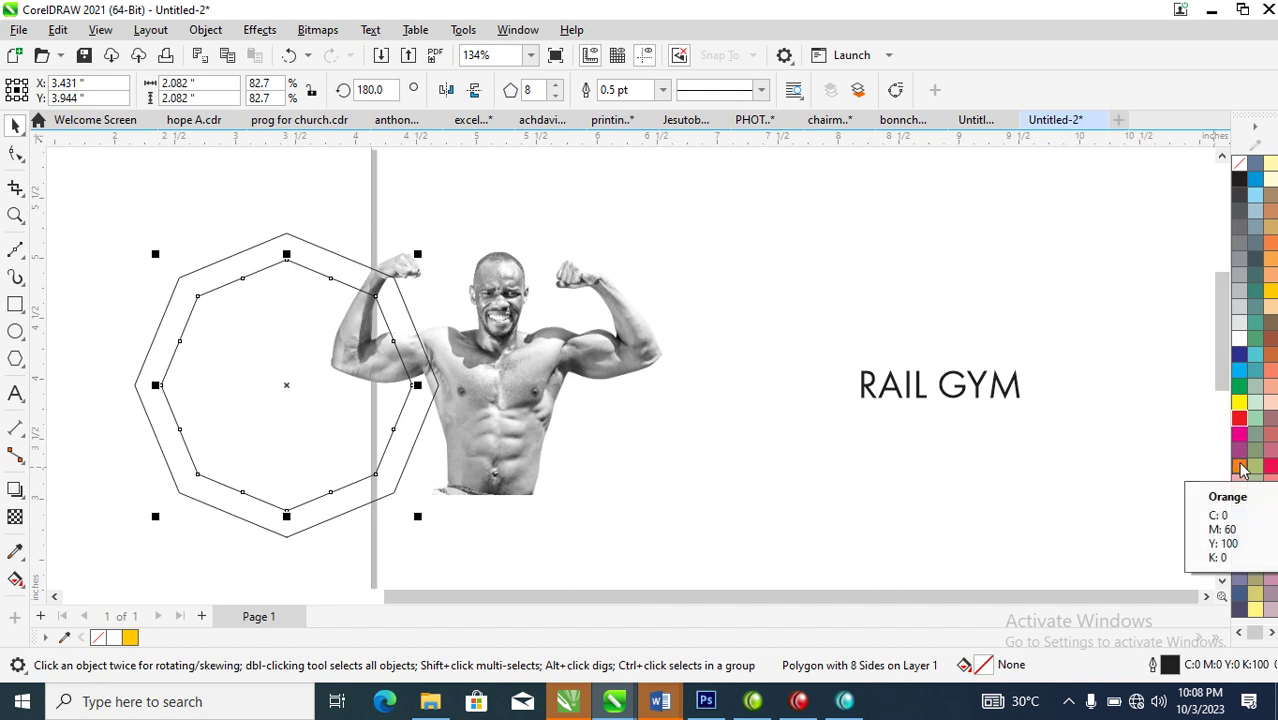
pyautogui.click(1240, 468)
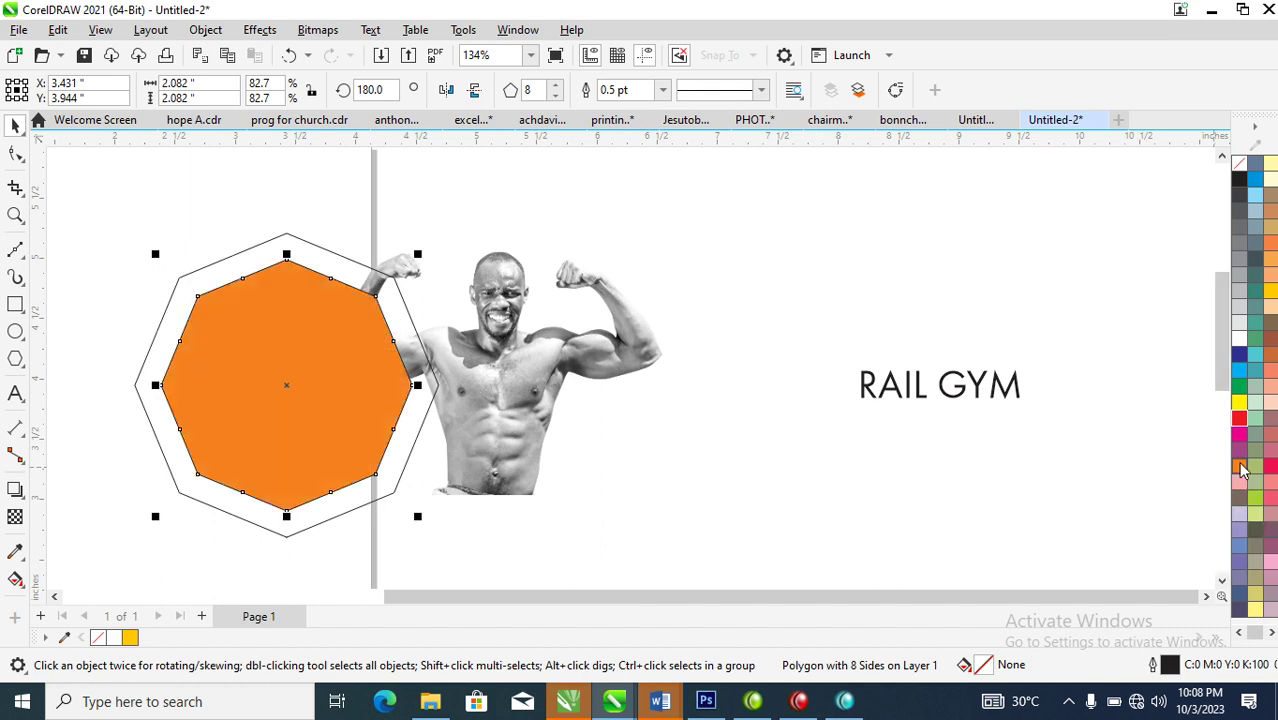
# PowerClip the bodybuilder photo inside the orange octagon
pyautogui.click(590, 352)
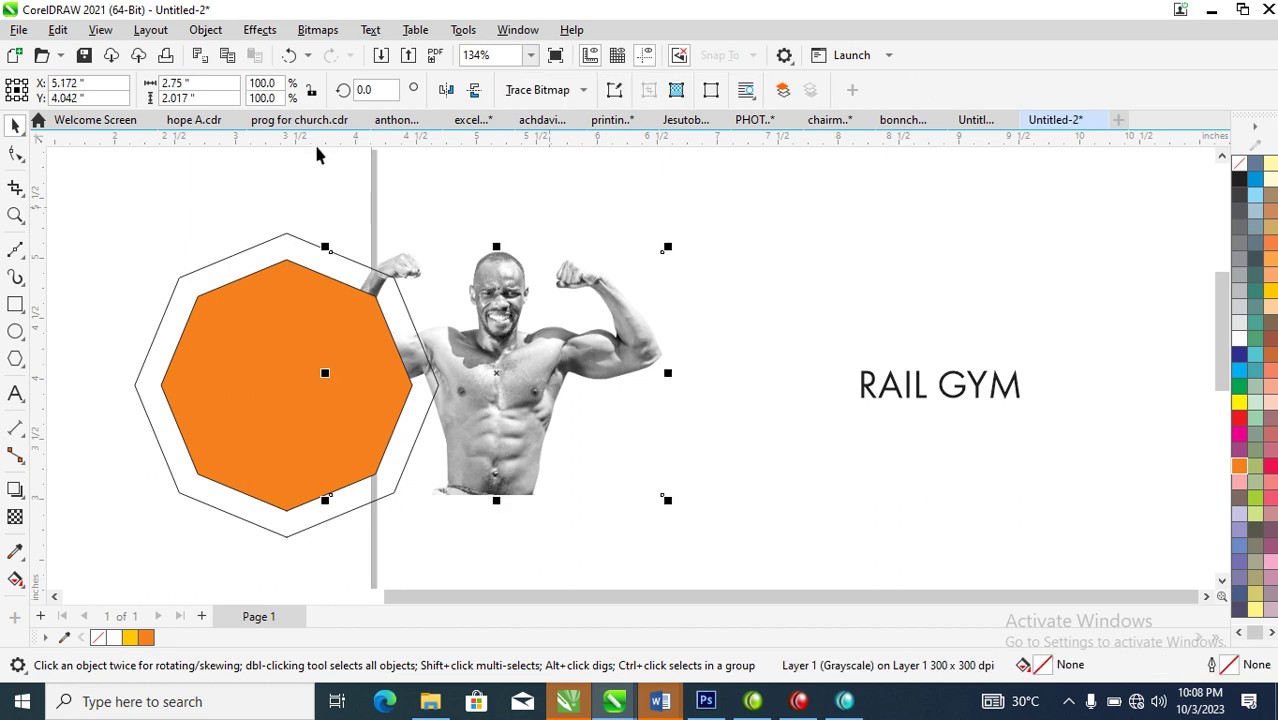
pyautogui.click(210, 30)
pyautogui.moveTo(289, 61)
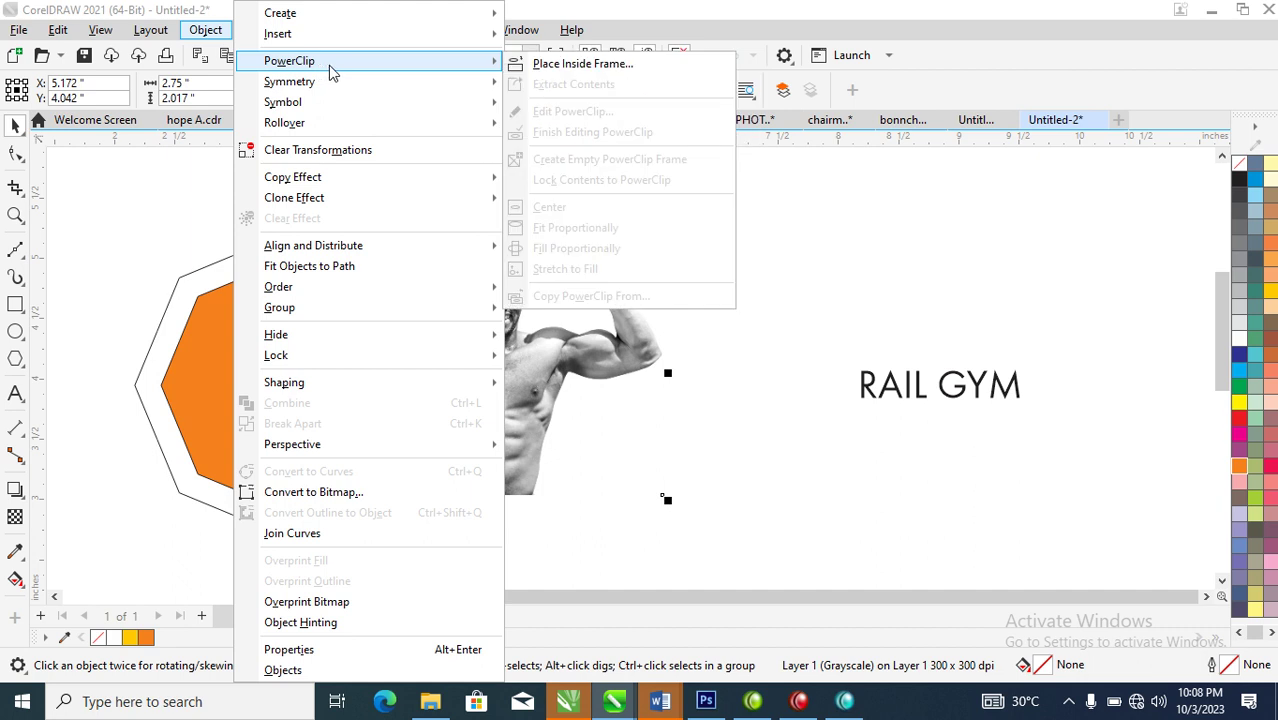
pyautogui.click(635, 70)
pyautogui.click(276, 411)
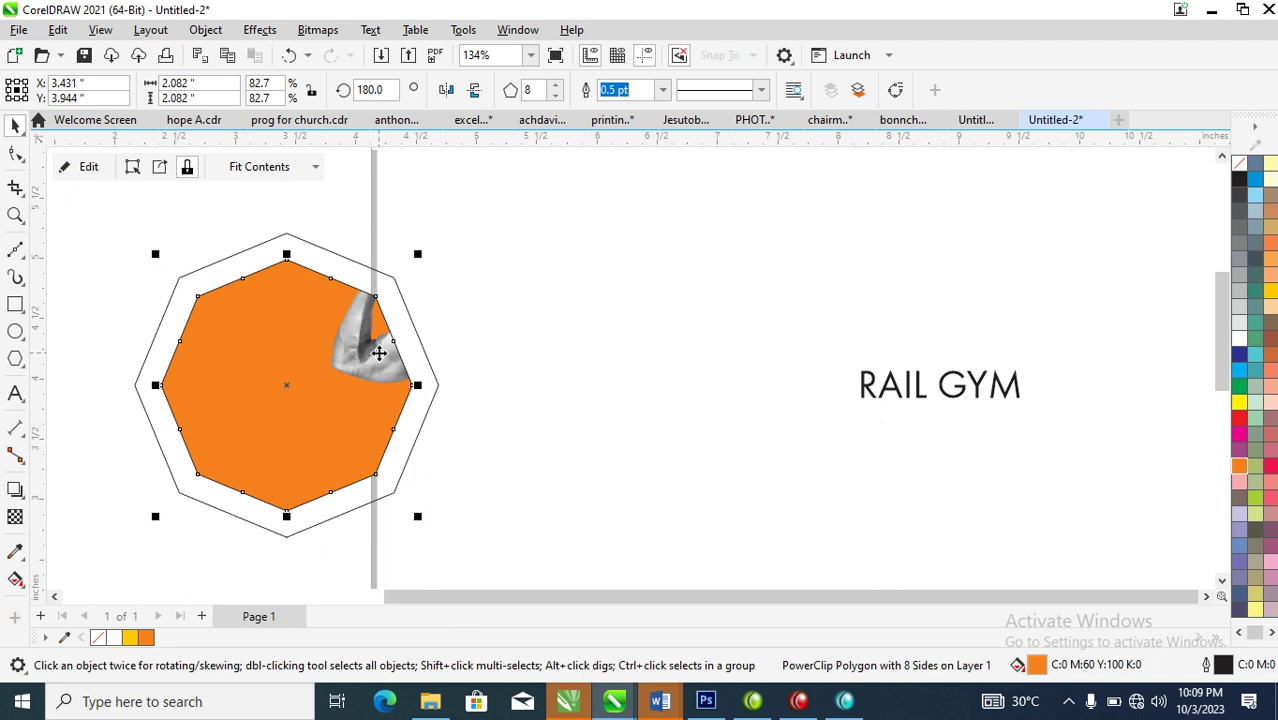
# Enlarge and centre the photo within the octagon so his torso fills it
pyautogui.keyDown('ctrl'); pyautogui.click(380, 358); pyautogui.keyUp('ctrl')
pyautogui.moveTo(386, 357); pyautogui.dragTo(183, 383)
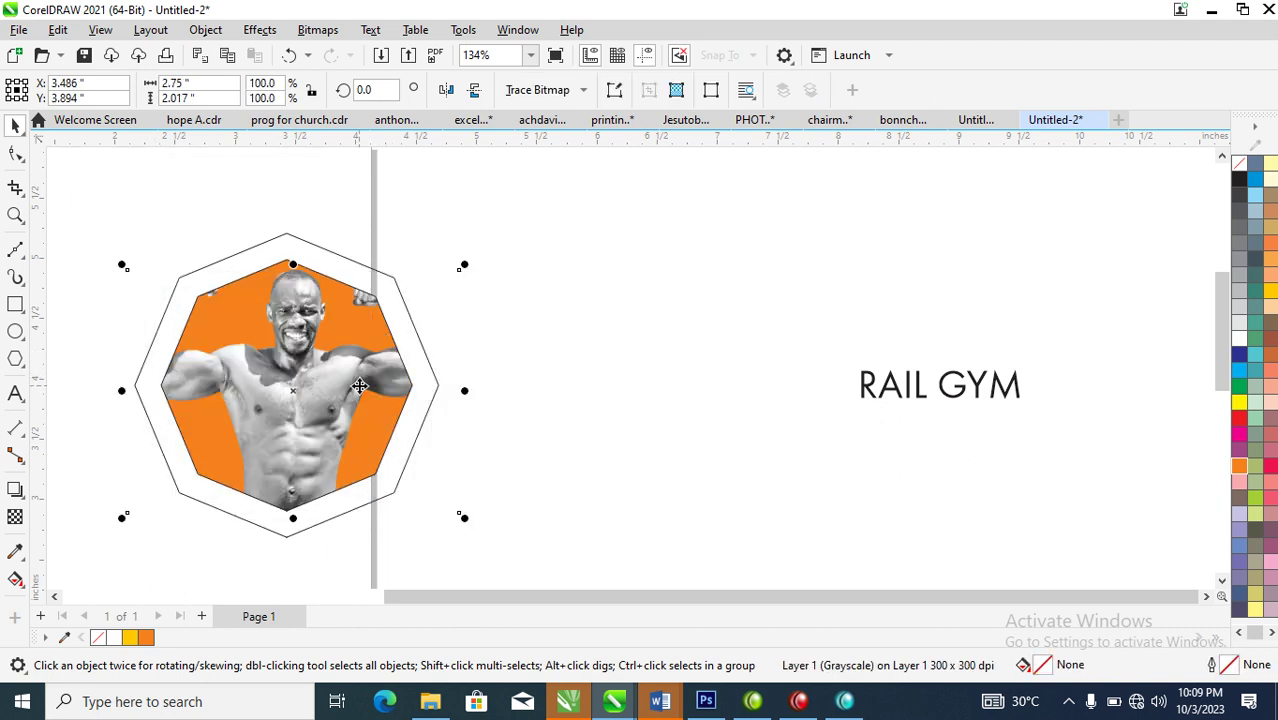
pyautogui.moveTo(331, 397); pyautogui.dragTo(327, 398)
pyautogui.moveTo(461, 267); pyautogui.dragTo(494, 242)
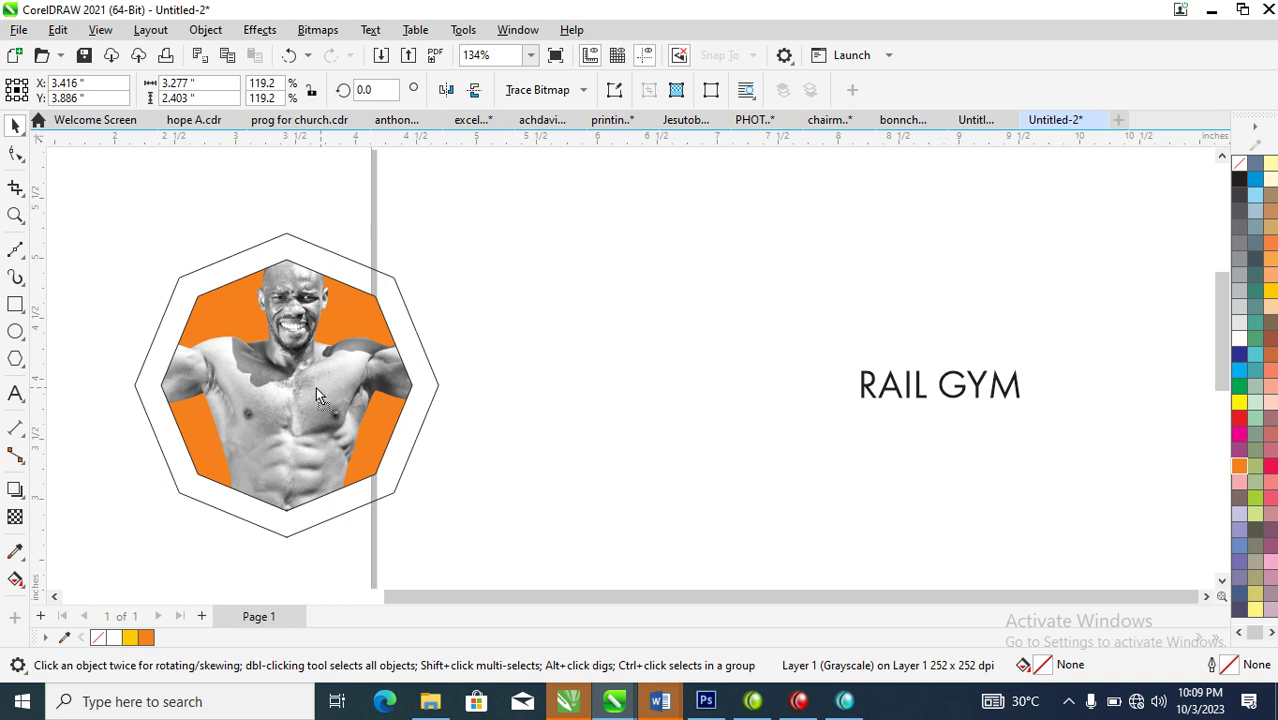
pyautogui.moveTo(322, 387); pyautogui.dragTo(315, 388)
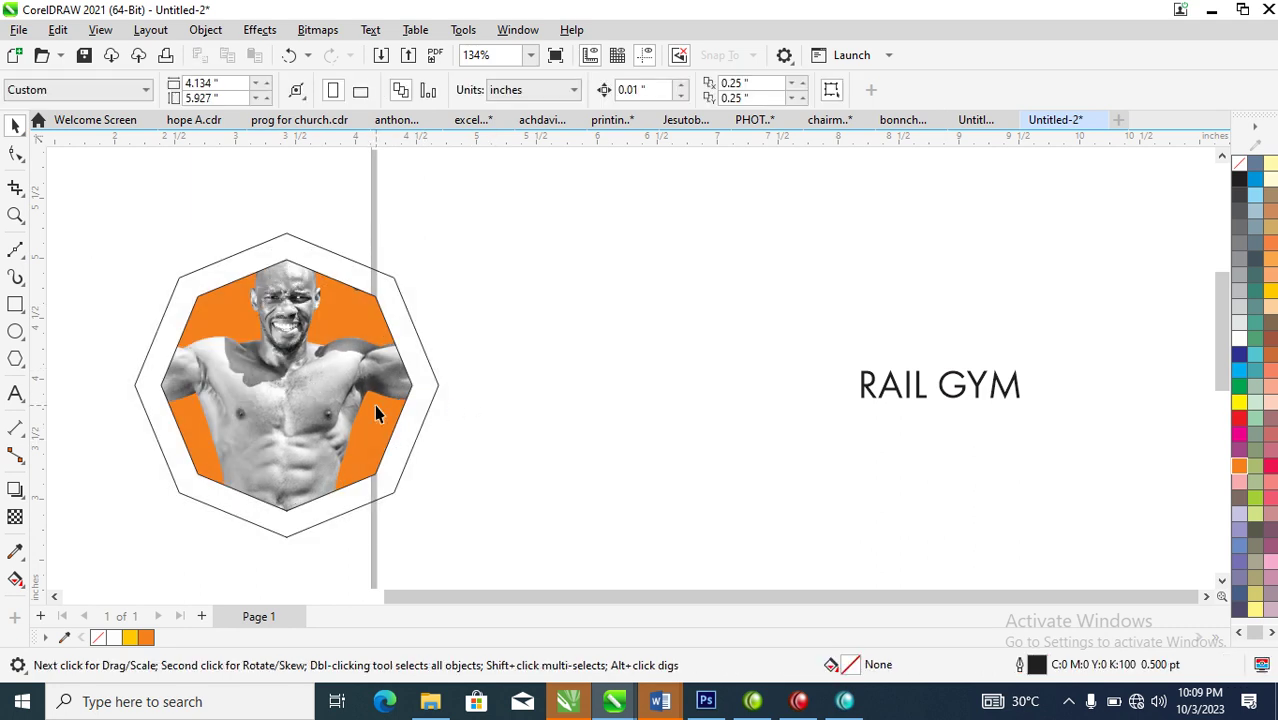
# Duplicate the photo-filled octagon and centre-align the copy over the original
pyautogui.click(485, 388)
pyautogui.click(300, 408)
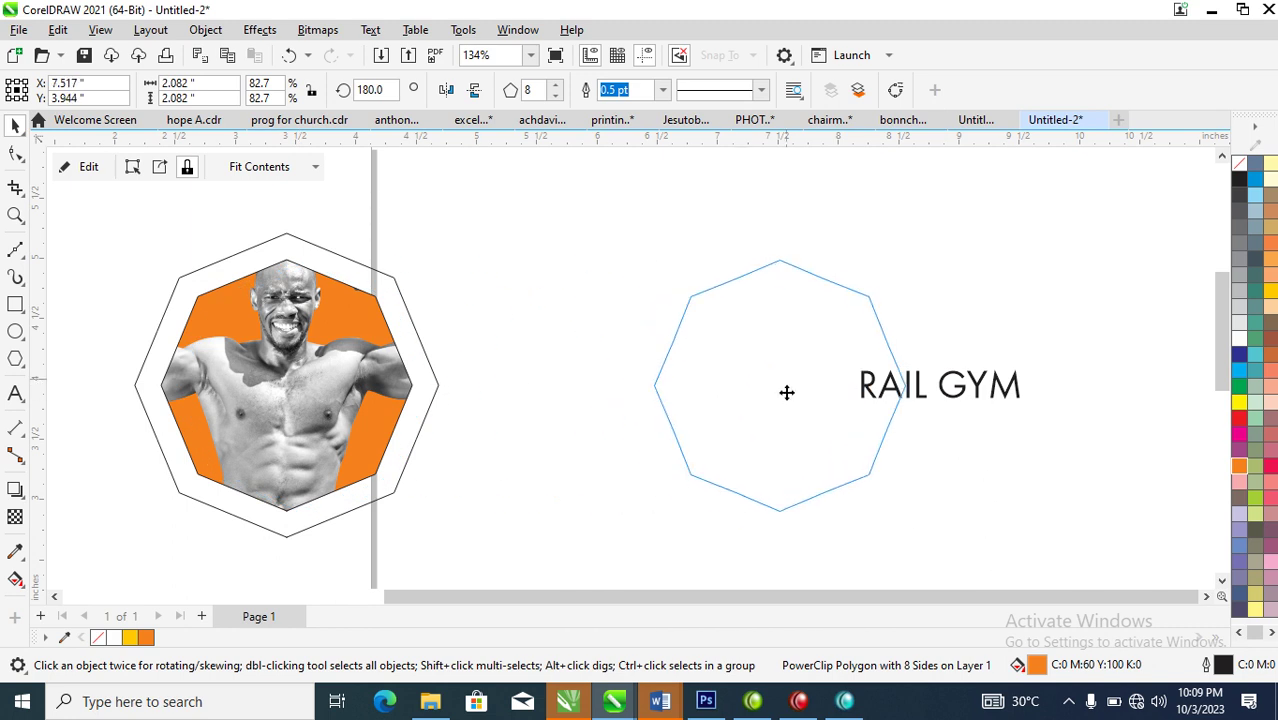
pyautogui.moveTo(302, 412); pyautogui.dragTo(787, 392)
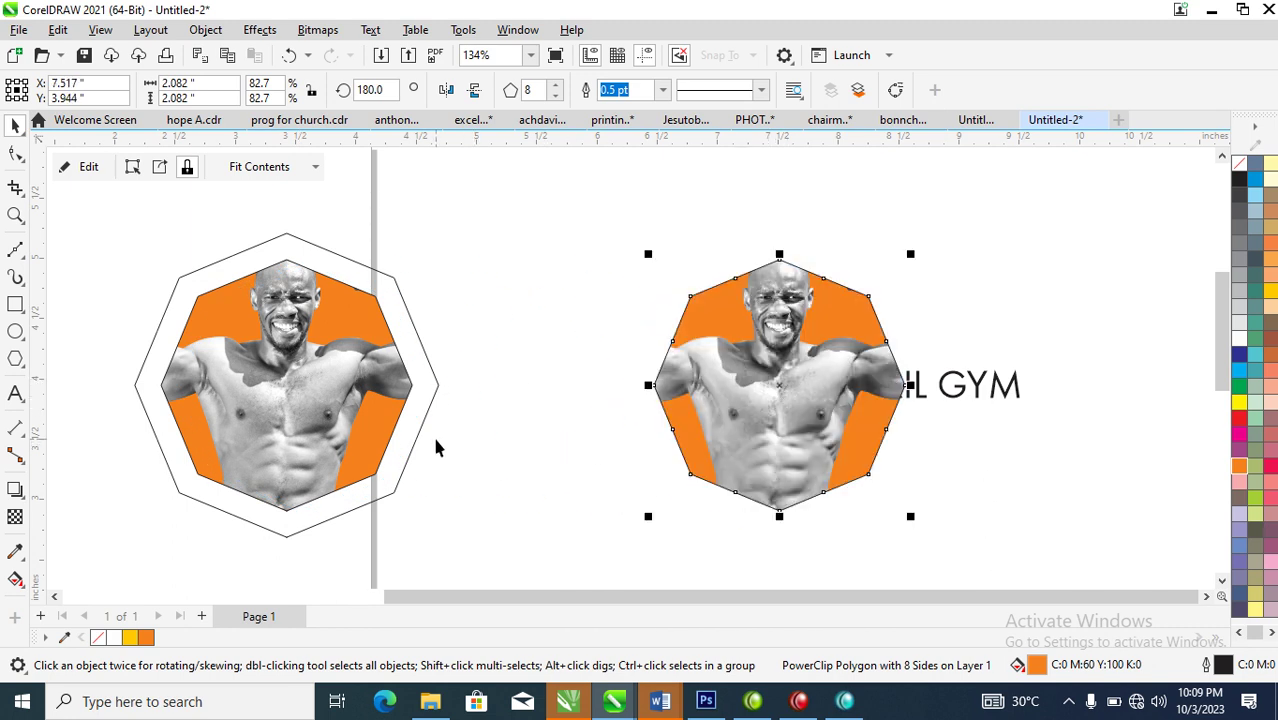
pyautogui.keyDown('shift'); pyautogui.click(371, 410); pyautogui.keyUp('shift')
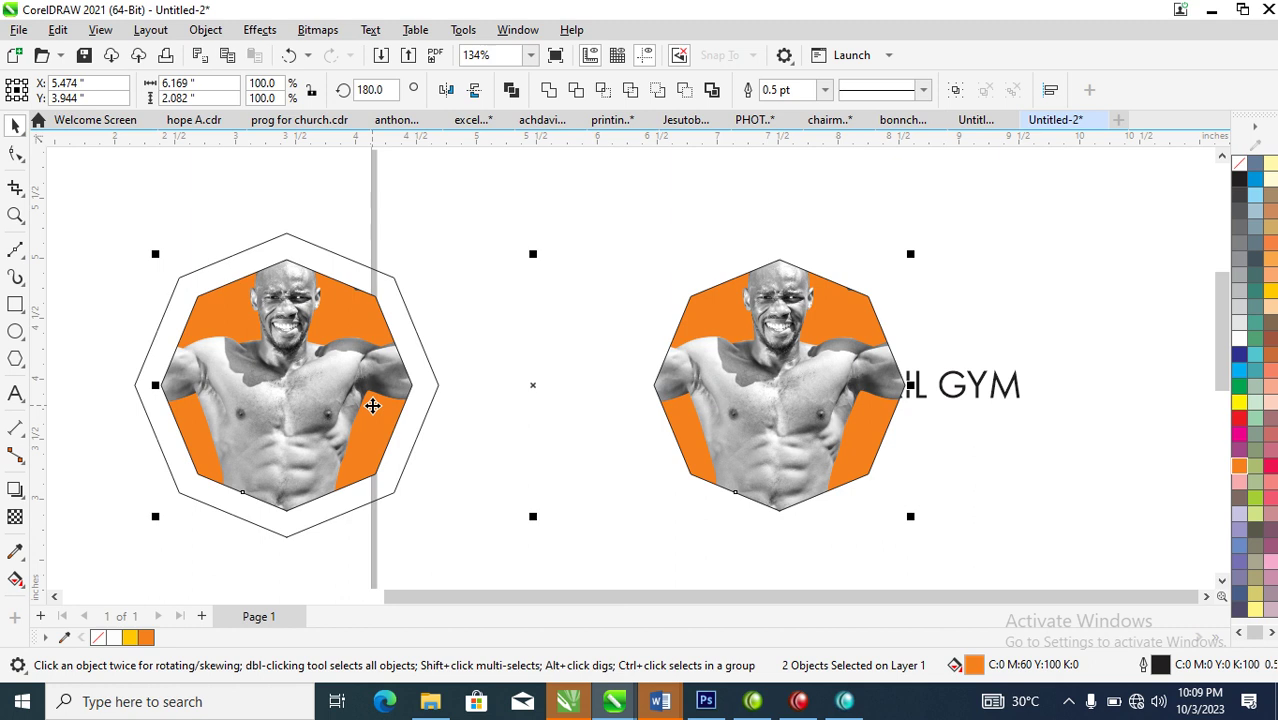
pyautogui.press('c')
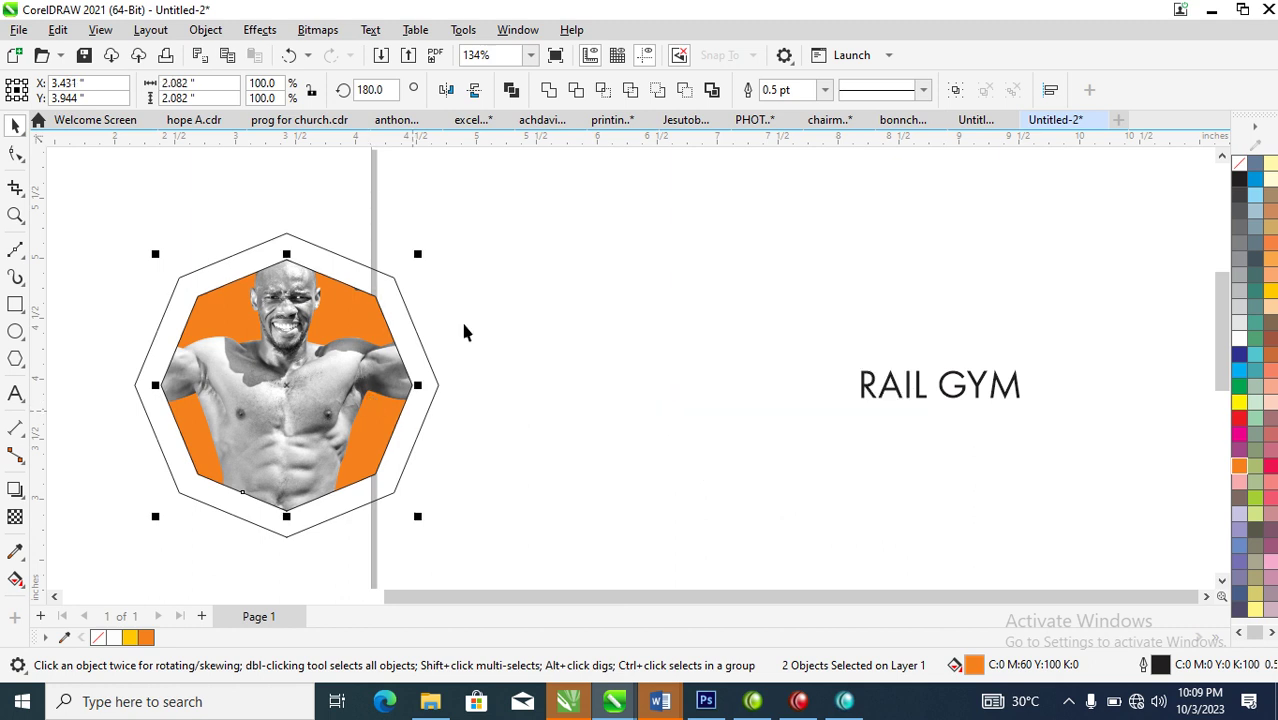
pyautogui.click(499, 274)
pyautogui.rightClick(291, 363)
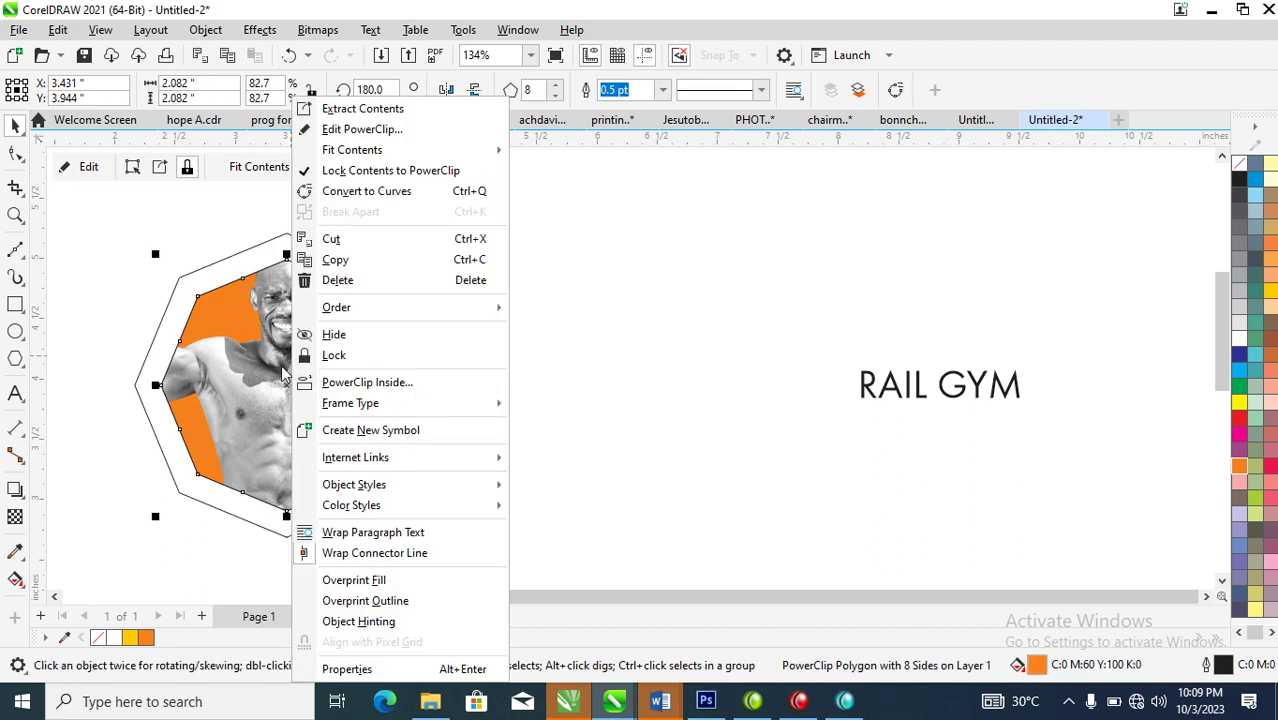
# Extract the photo from the octagon, then put it back inside and nudge it right
pyautogui.click(393, 110)
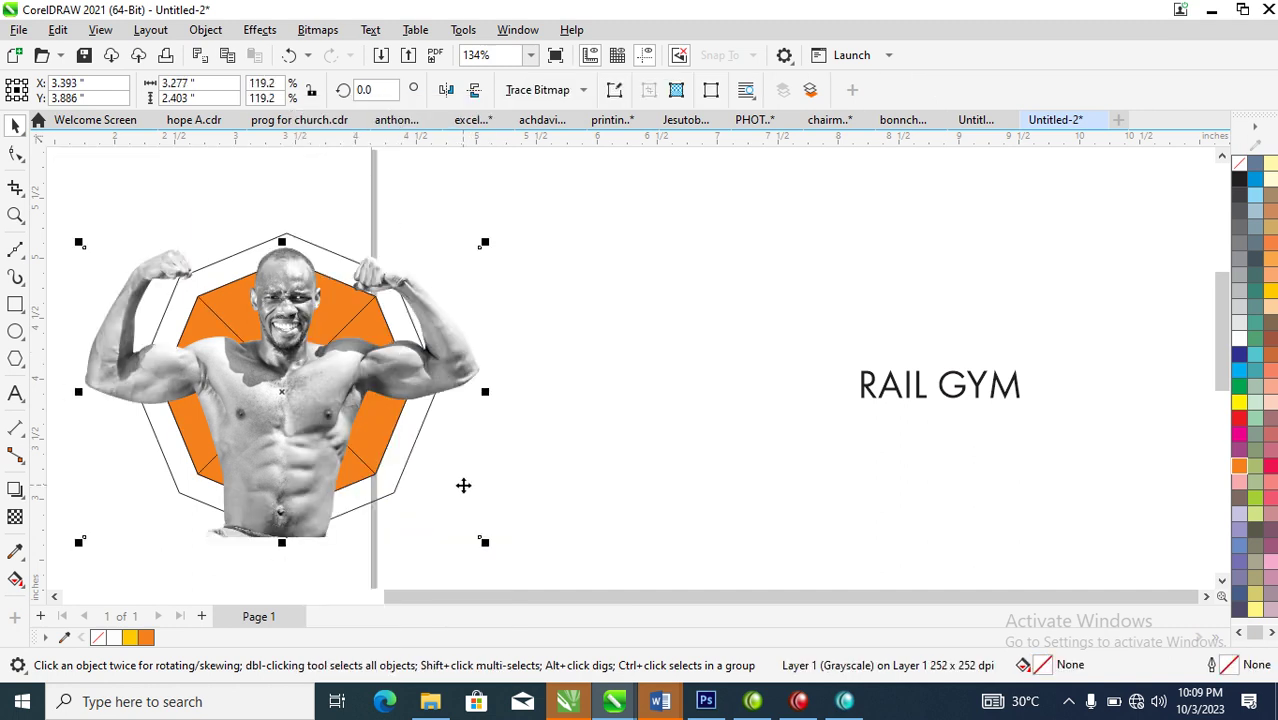
pyautogui.click(601, 392)
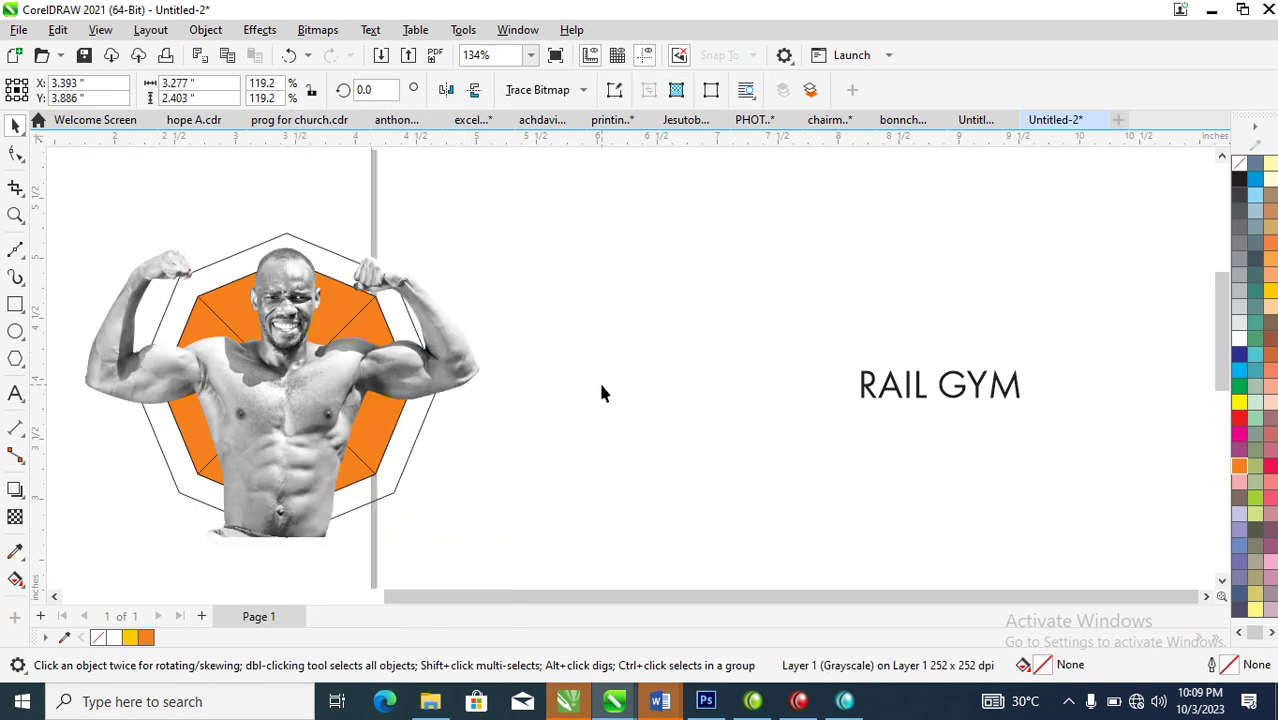
pyautogui.click(284, 453)
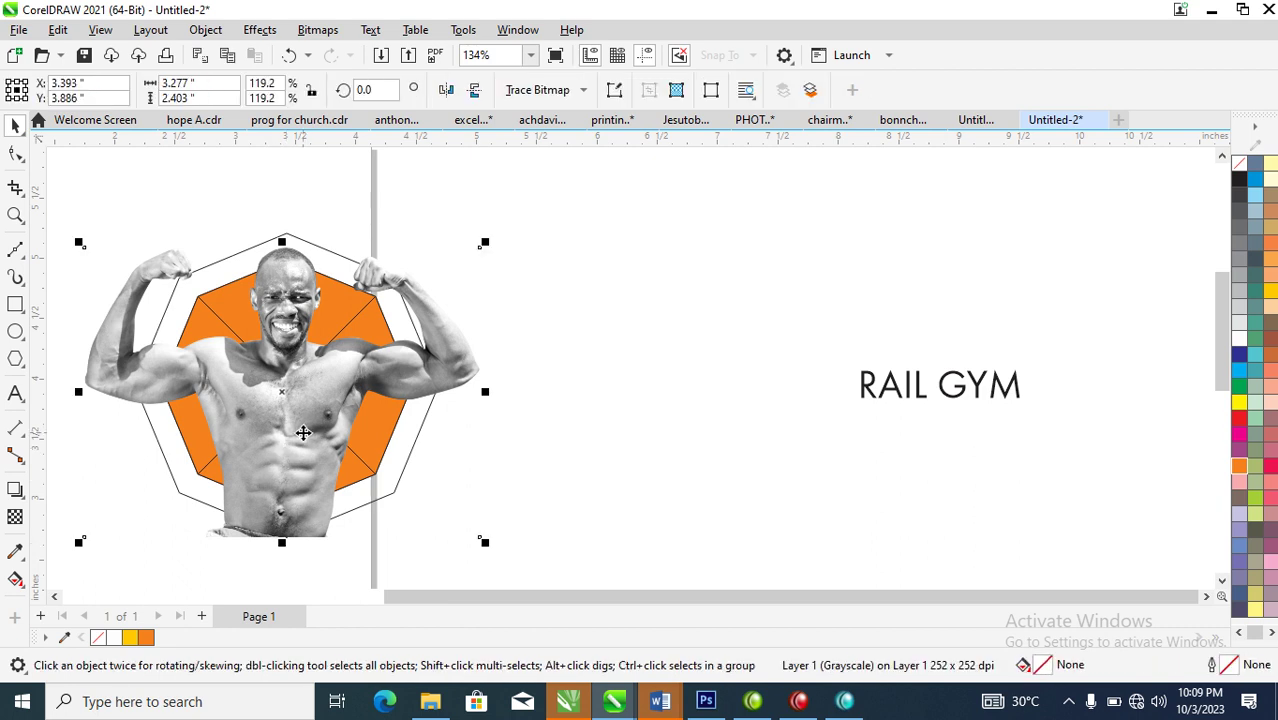
pyautogui.moveTo(303, 432); pyautogui.dragTo(288, 413)
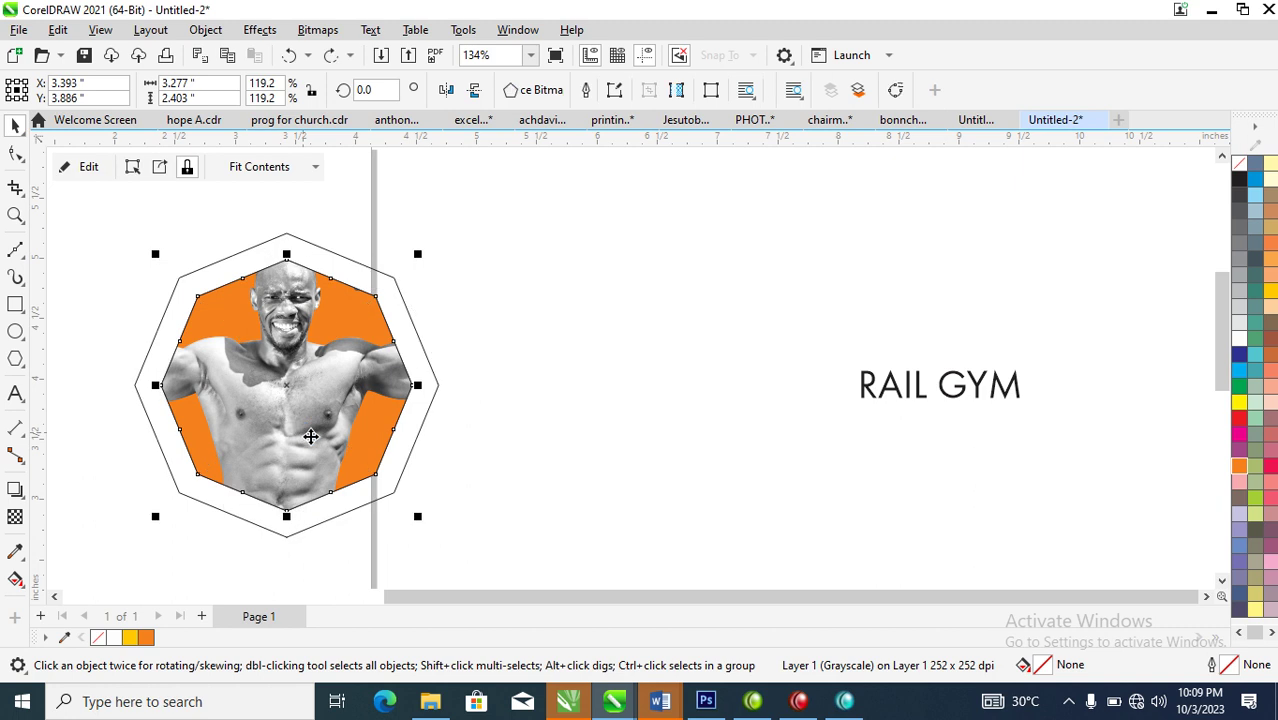
pyautogui.keyDown('ctrl'); pyautogui.click(285, 377); pyautogui.keyUp('ctrl')
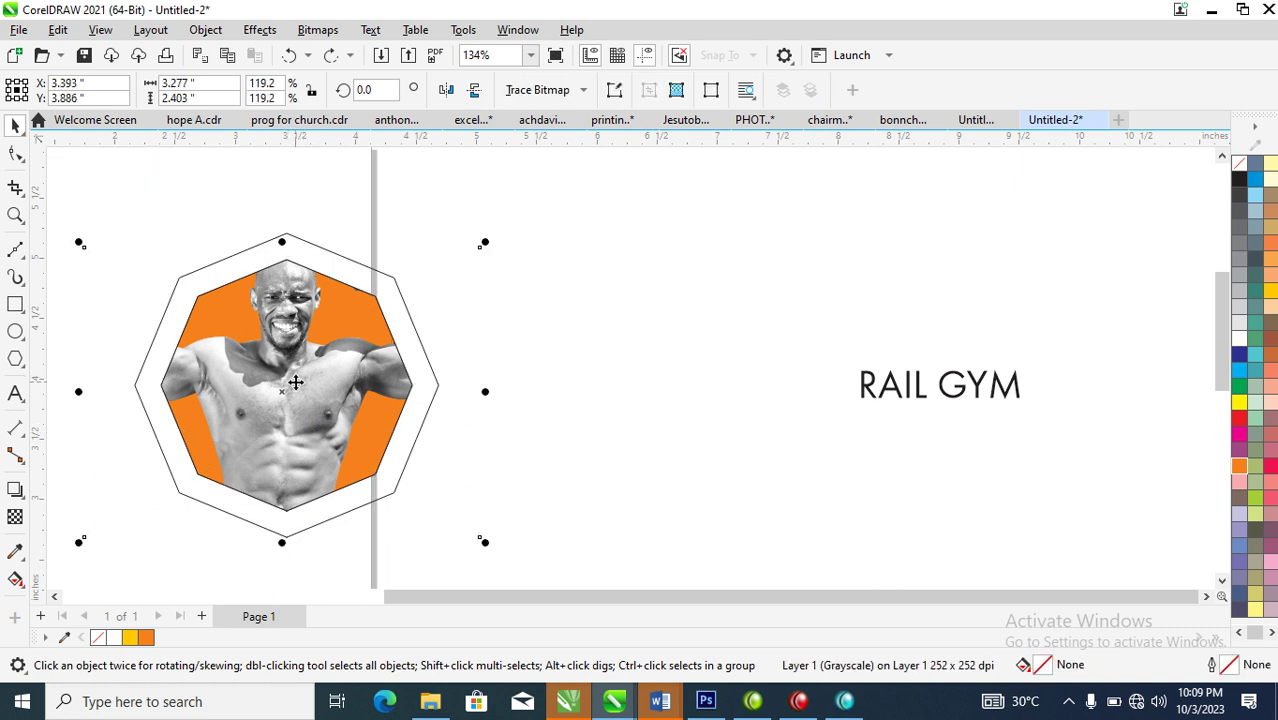
pyautogui.moveTo(297, 382); pyautogui.dragTo(314, 377)
pyautogui.click(605, 317)
# Undo a stray octagon copy, extract the photo again, and select the full man image
pyautogui.moveTo(669, 374); pyautogui.dragTo(666, 359)
pyautogui.keyDown('shift'); pyautogui.click(283, 414); pyautogui.keyUp('shift')
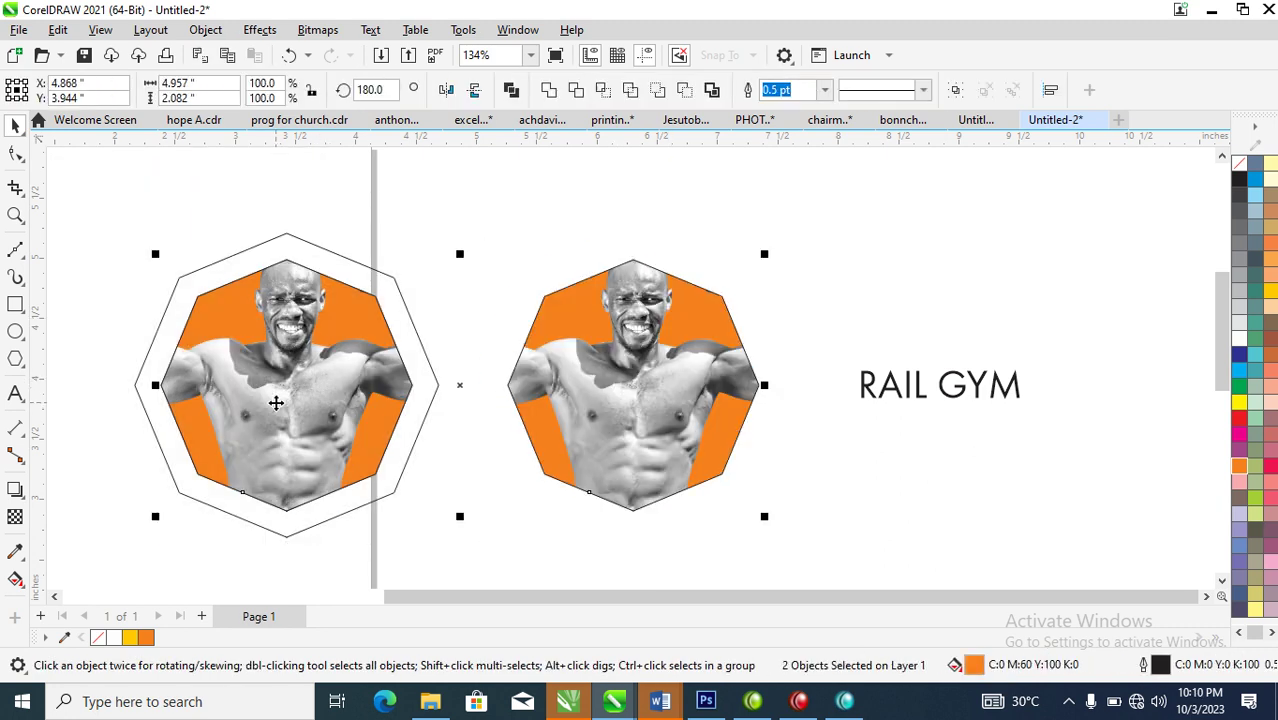
pyautogui.hotkey('ctrl', 'z')
pyautogui.click(360, 344)
pyautogui.rightClick(333, 366)
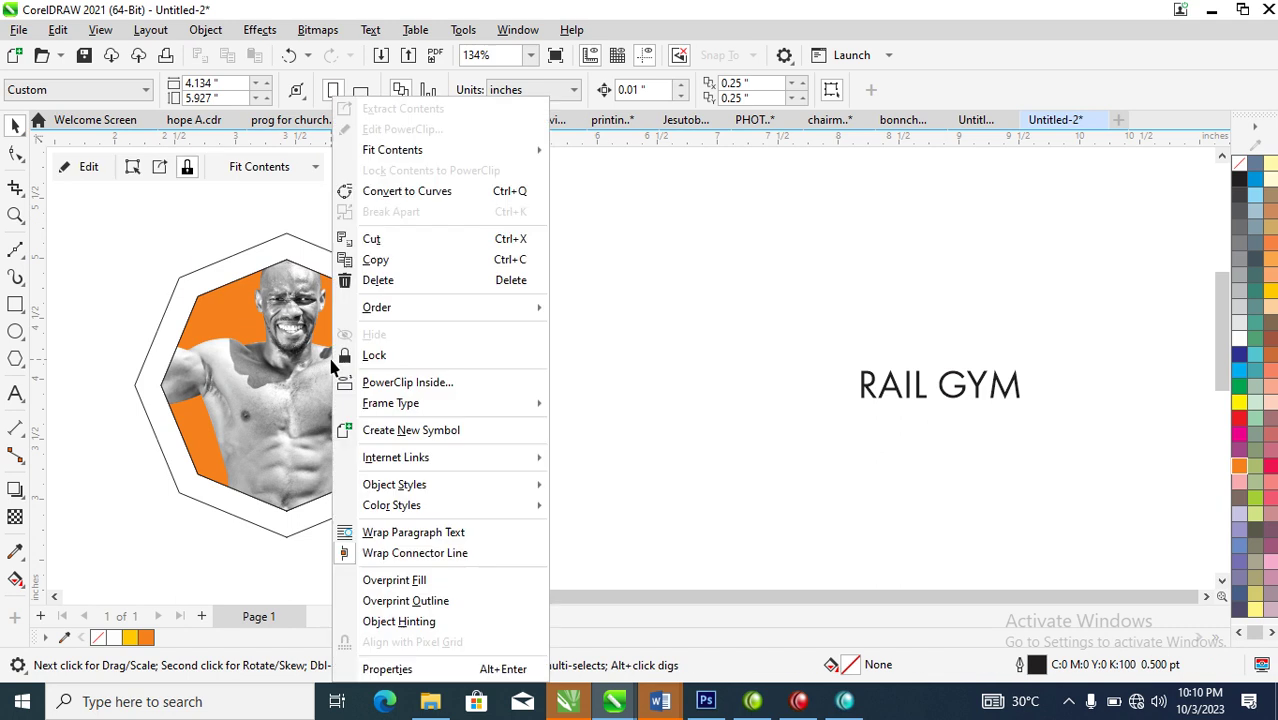
pyautogui.click(416, 110)
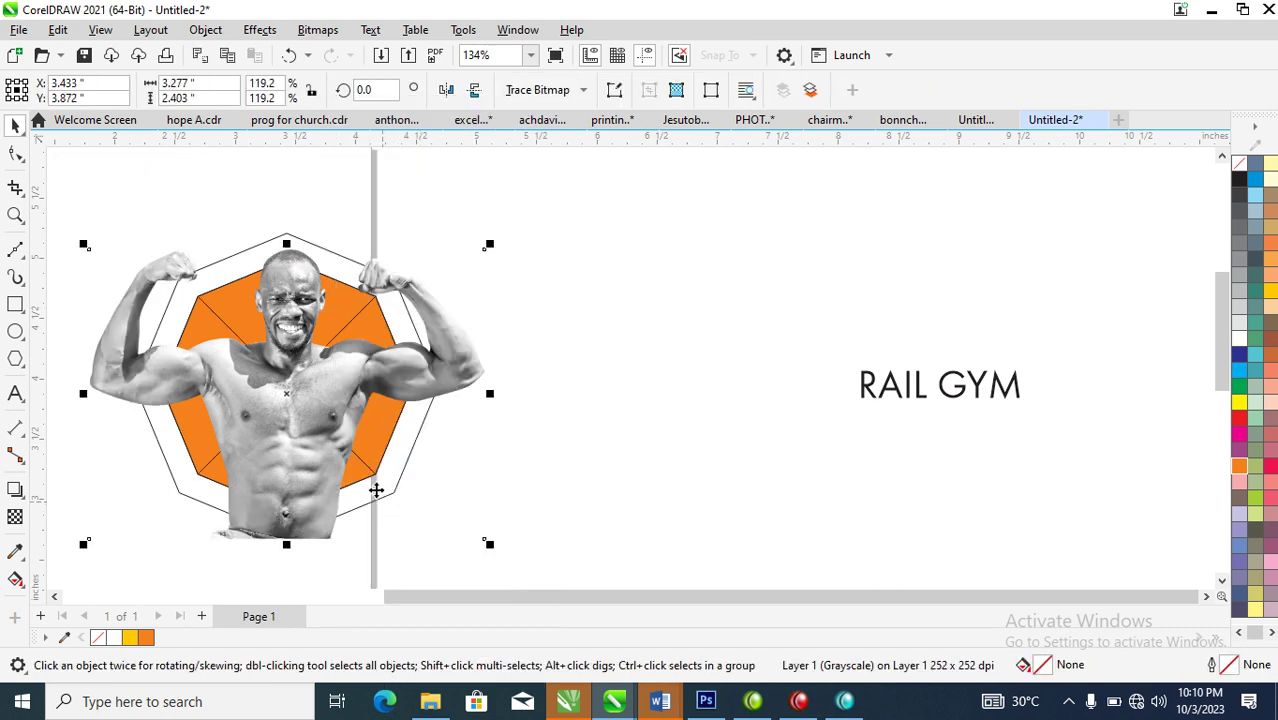
pyautogui.click(541, 493)
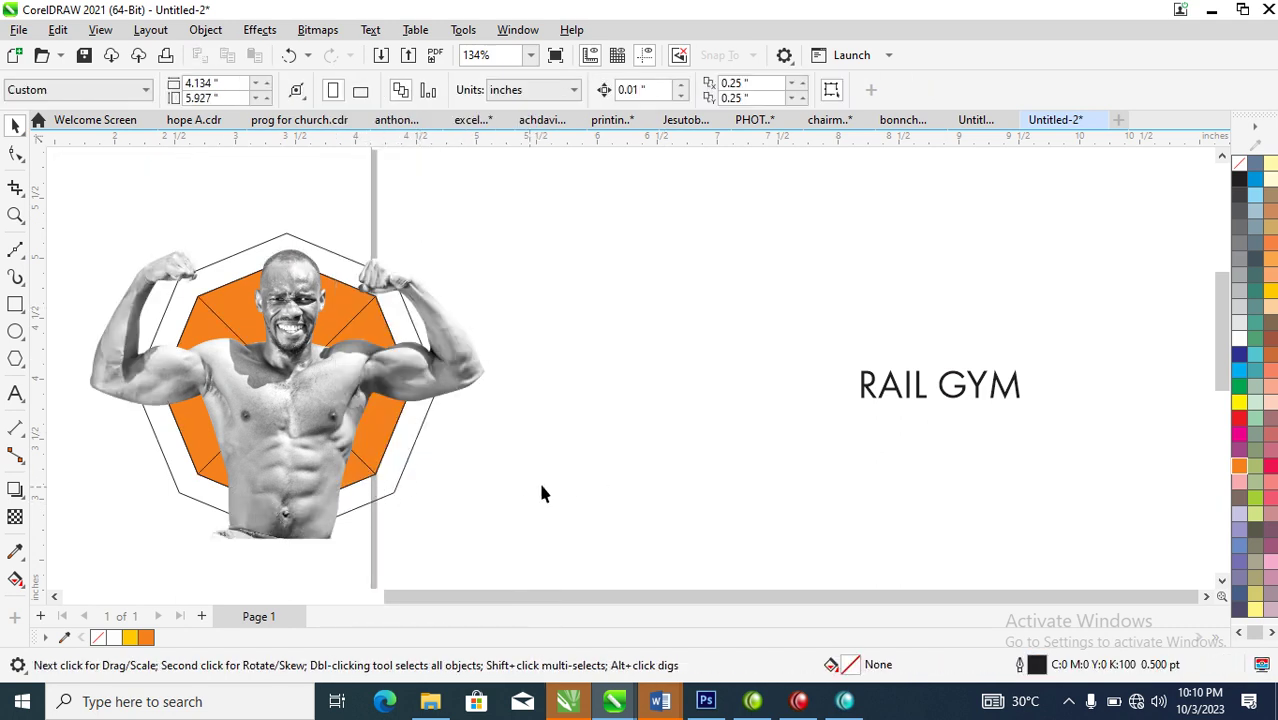
pyautogui.click(316, 464)
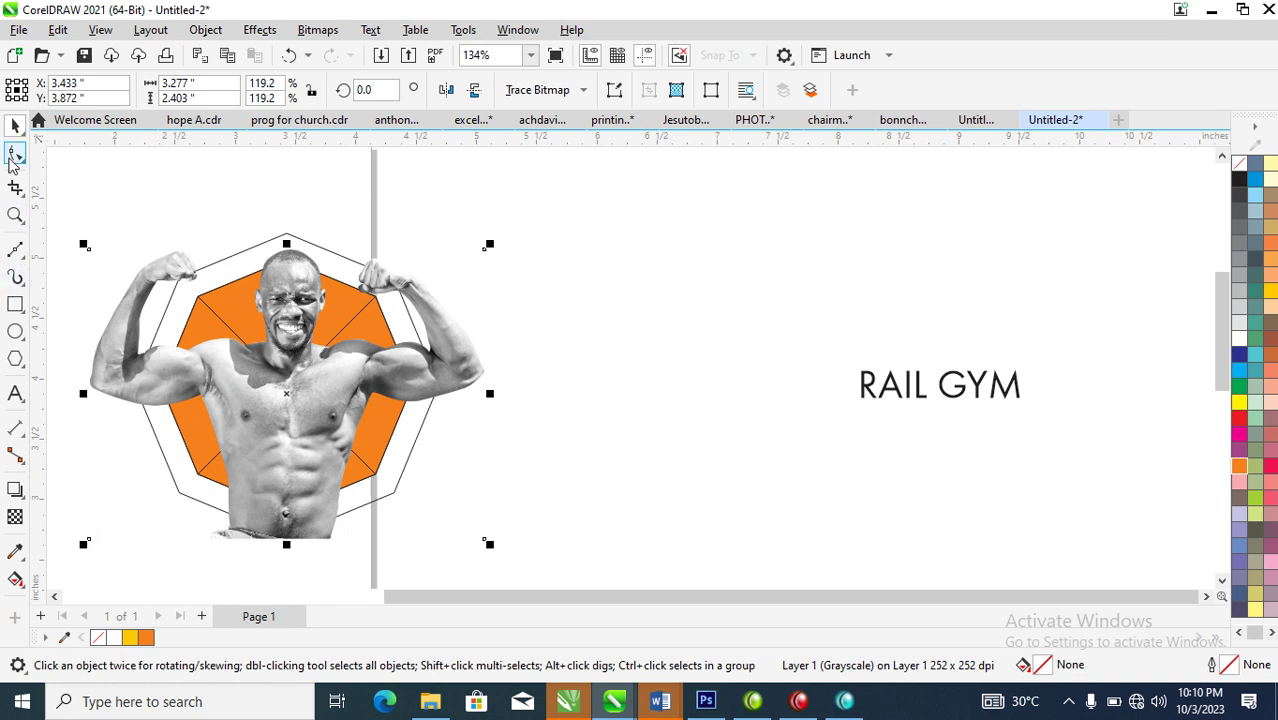
# Crop the loose photo by raising its bottom nodes with the Shape tool, leaving head and arms
pyautogui.click(15, 155)
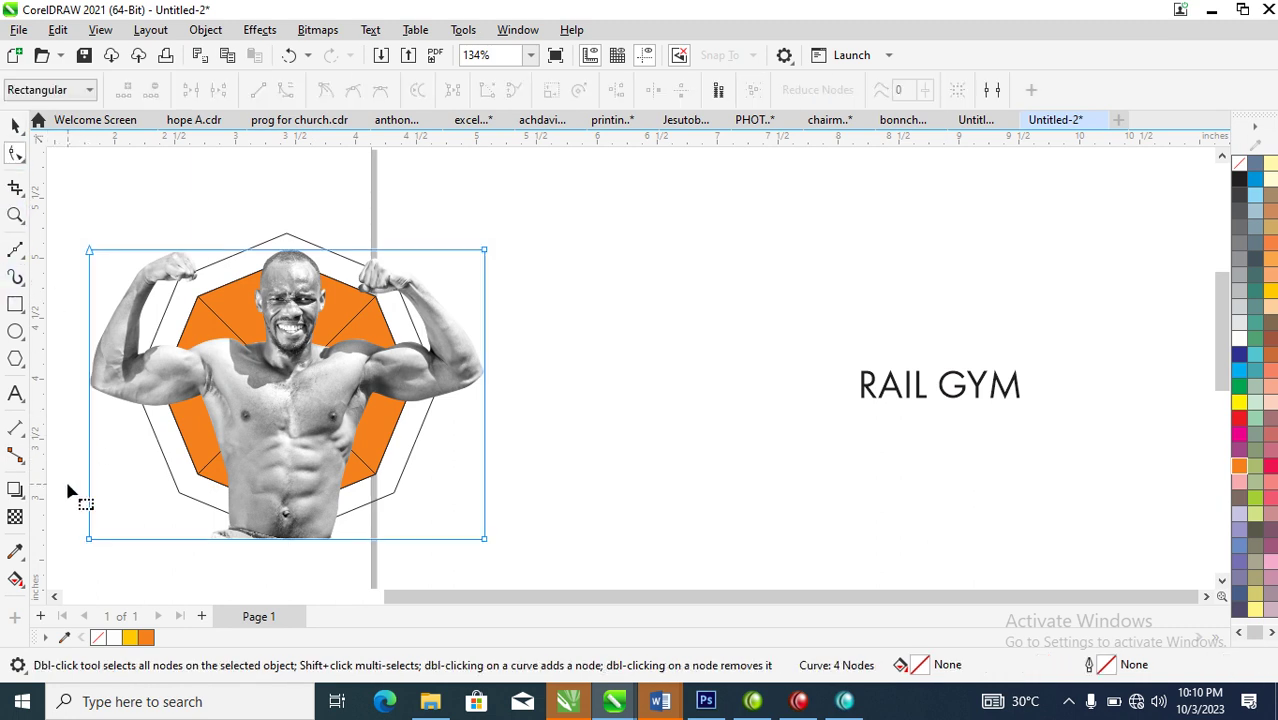
pyautogui.moveTo(63, 496); pyautogui.dragTo(586, 560)
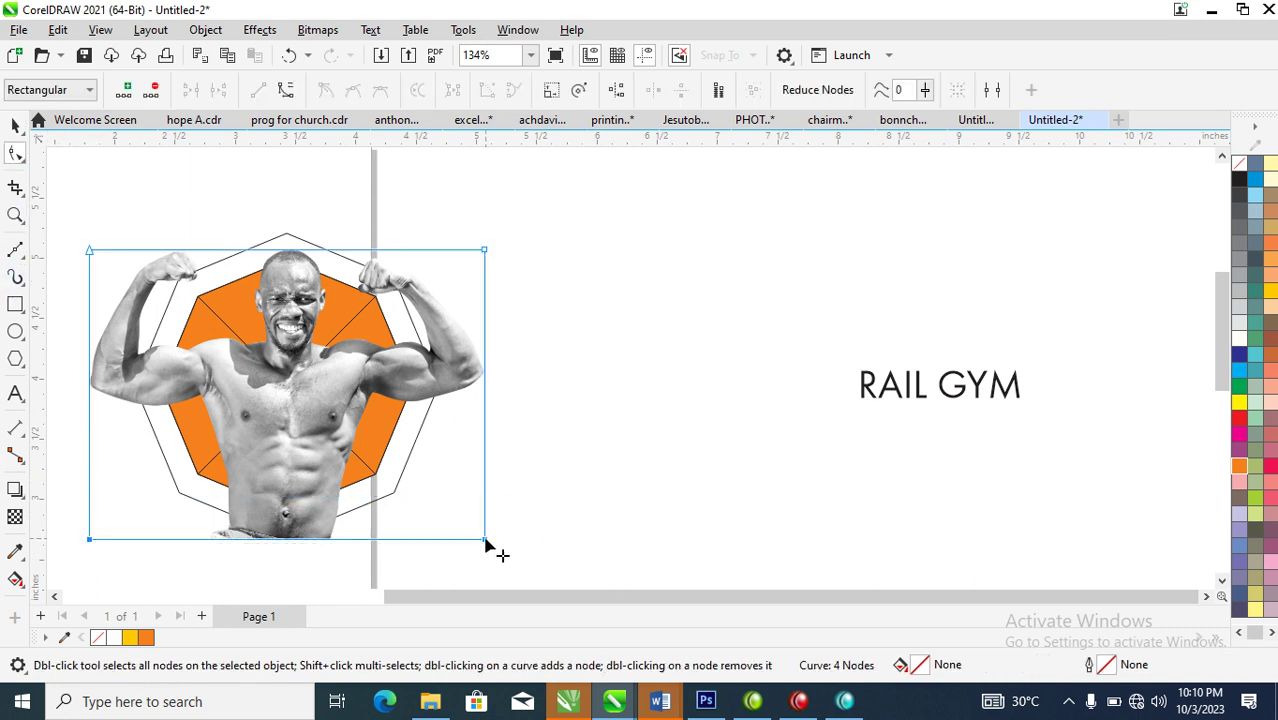
pyautogui.moveTo(484, 538)
pyautogui.mouseDown()
pyautogui.moveTo(511, 400)
pyautogui.moveTo(485, 432)
pyautogui.mouseUp()
pyautogui.press('space')
pyautogui.click(336, 477)
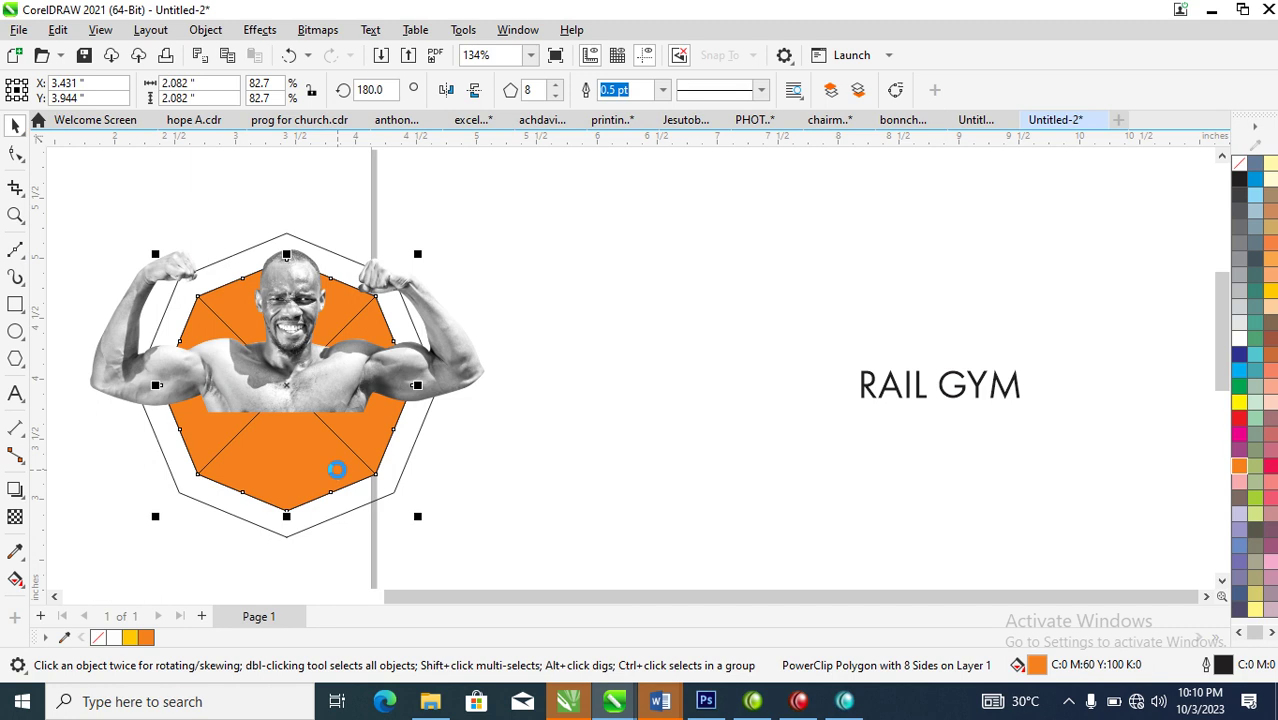
pyautogui.press('Escape')
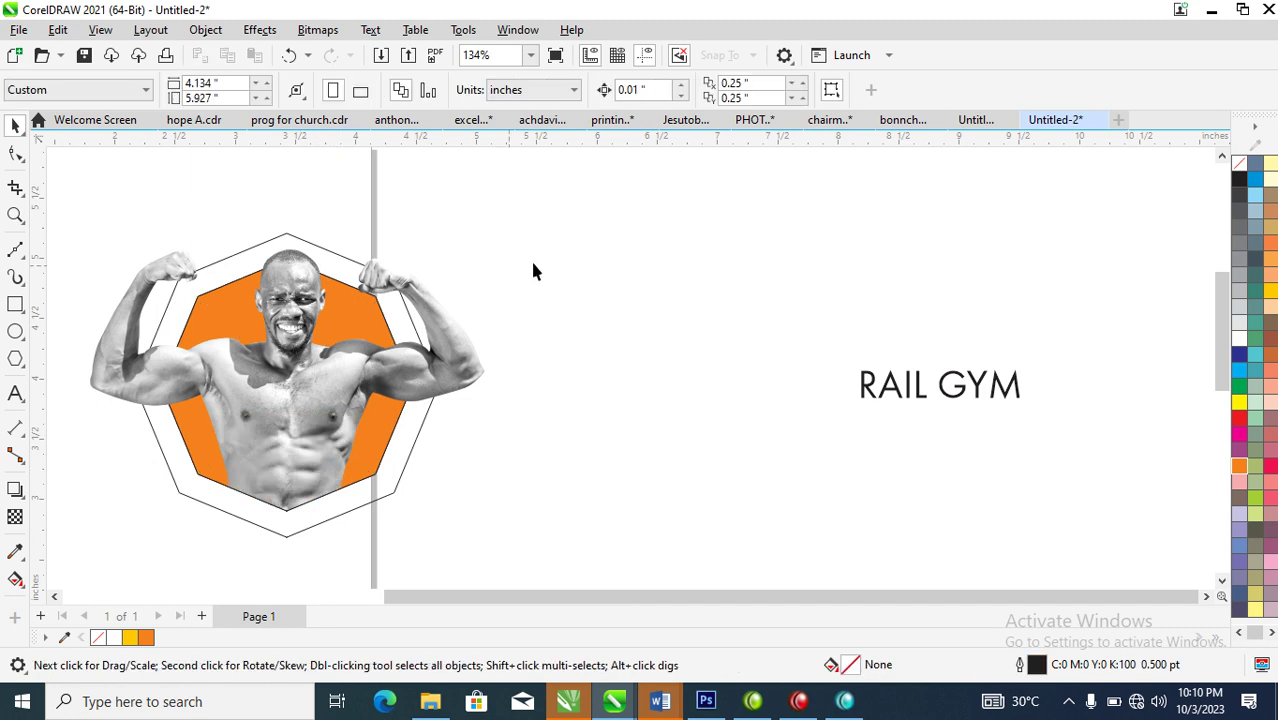
pyautogui.click(311, 245)
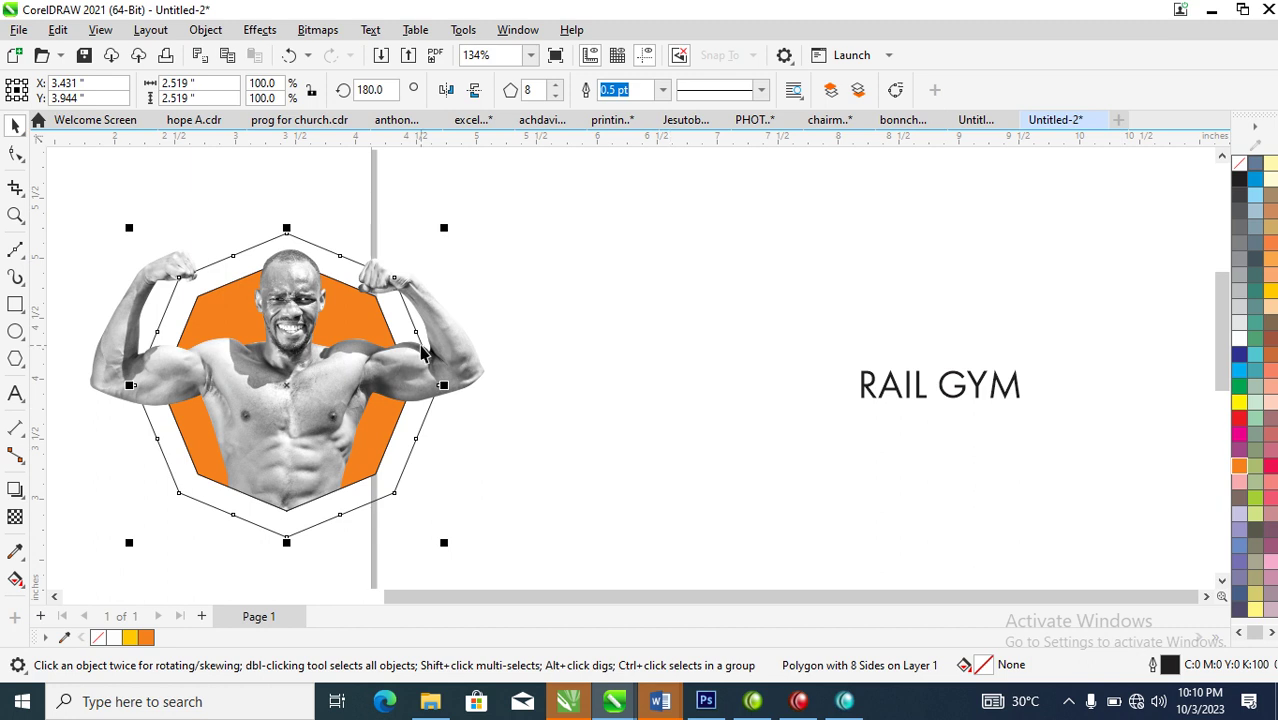
# Give the outer octagon a 6 pt outline and remove the inner octagon's outline
pyautogui.press('F12')
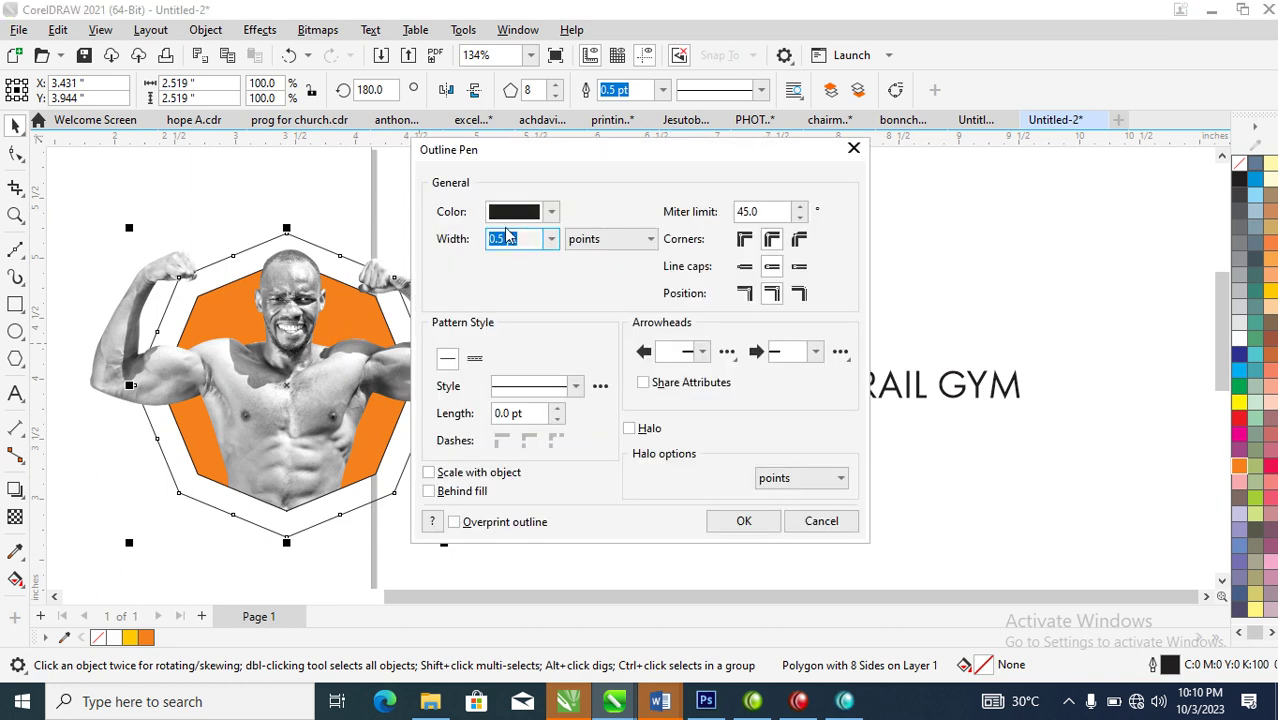
pyautogui.write('6')
pyautogui.click(742, 521)
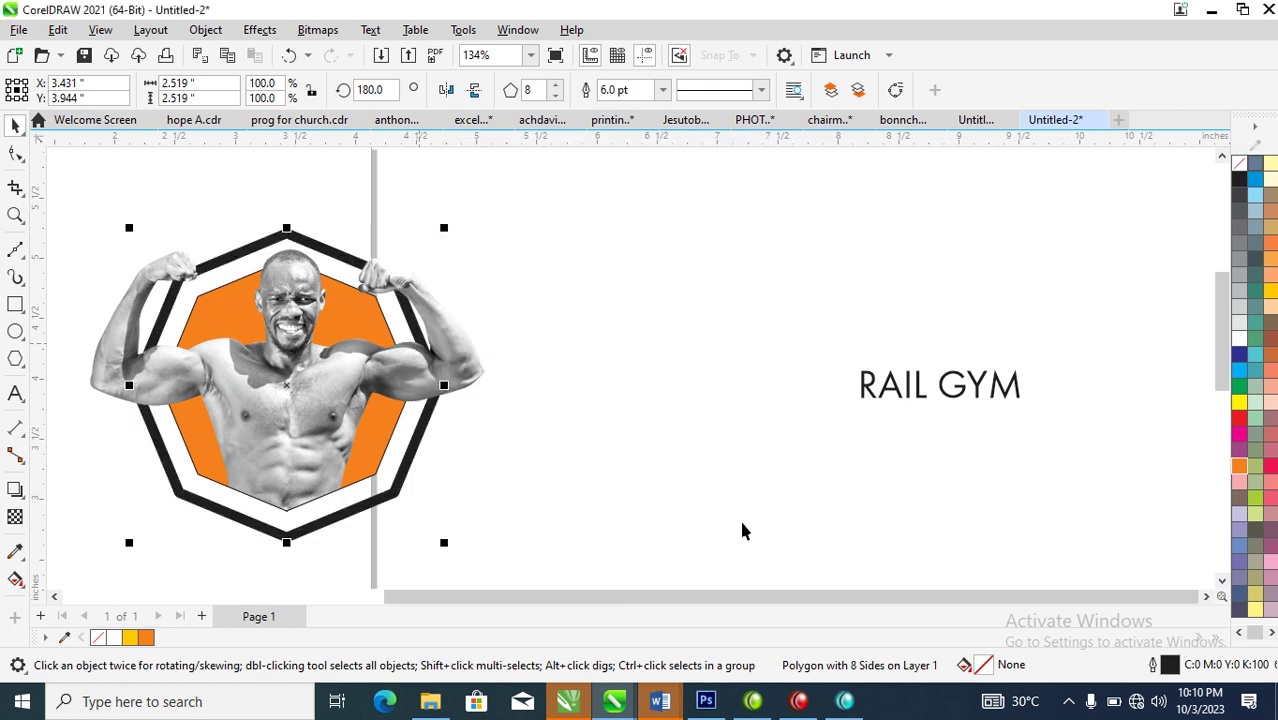
pyautogui.click(378, 474)
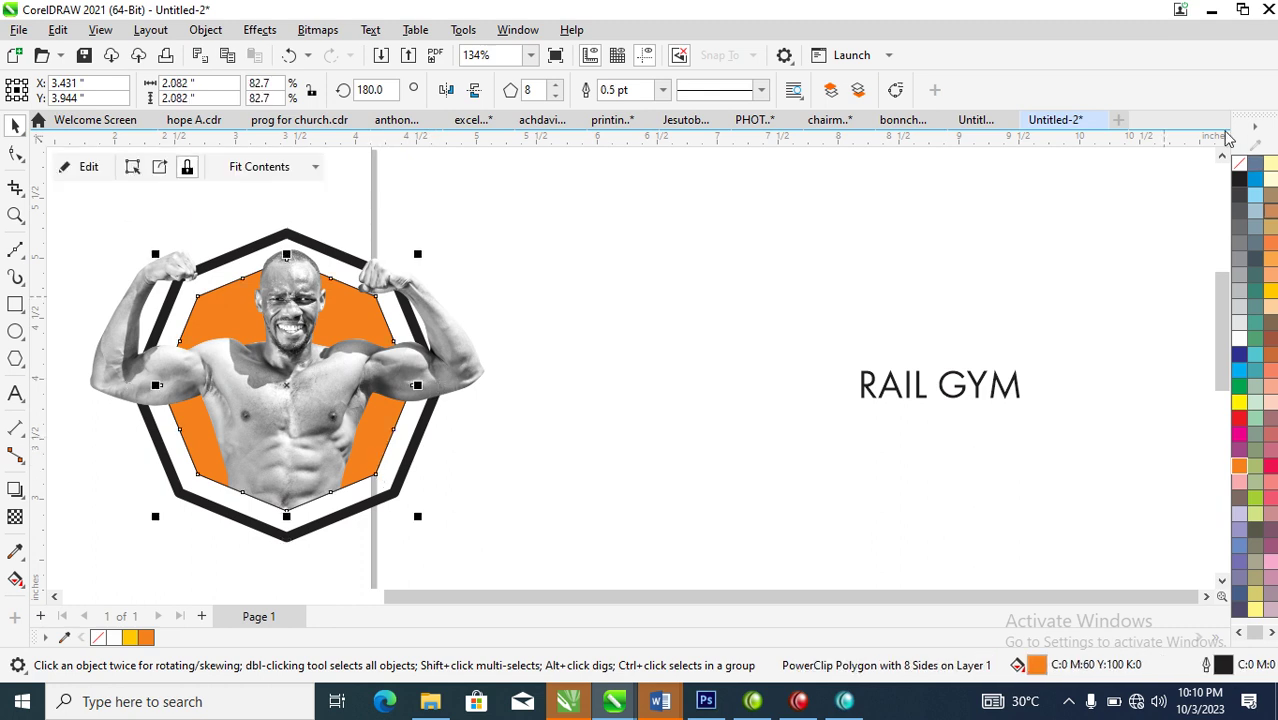
pyautogui.rightClick(1240, 164)
pyautogui.click(1200, 178)
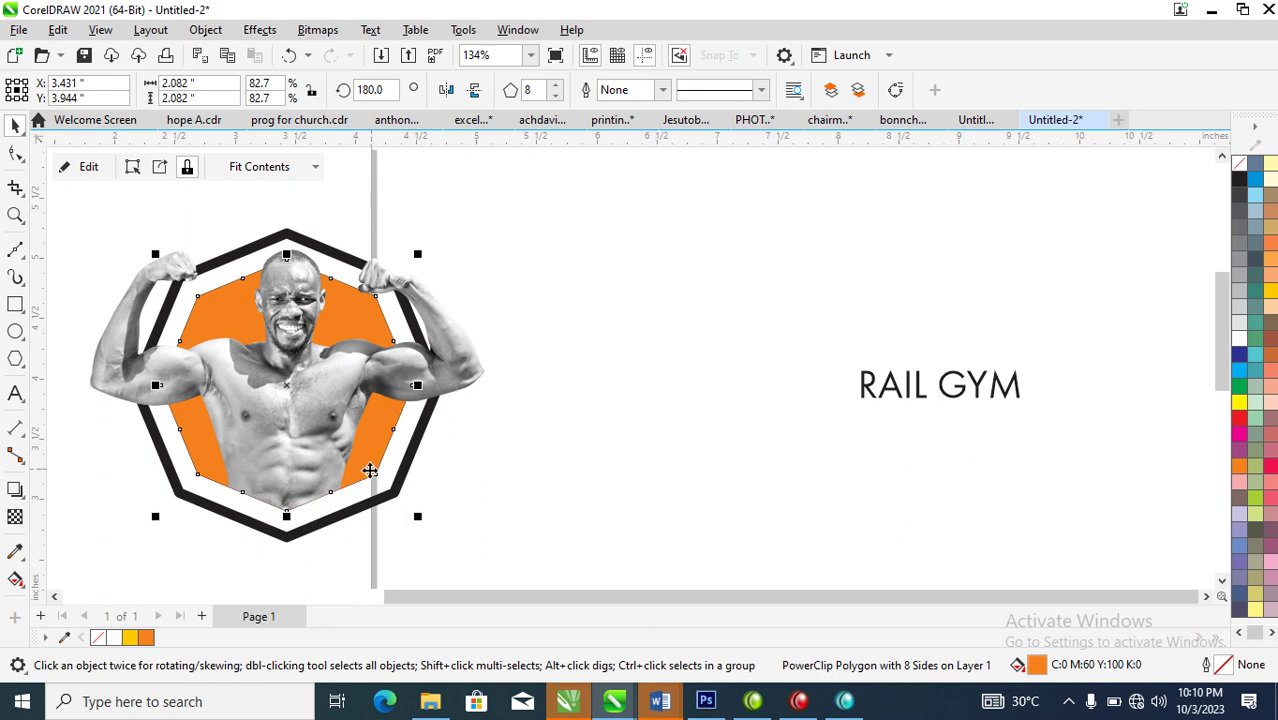
pyautogui.press('Escape')
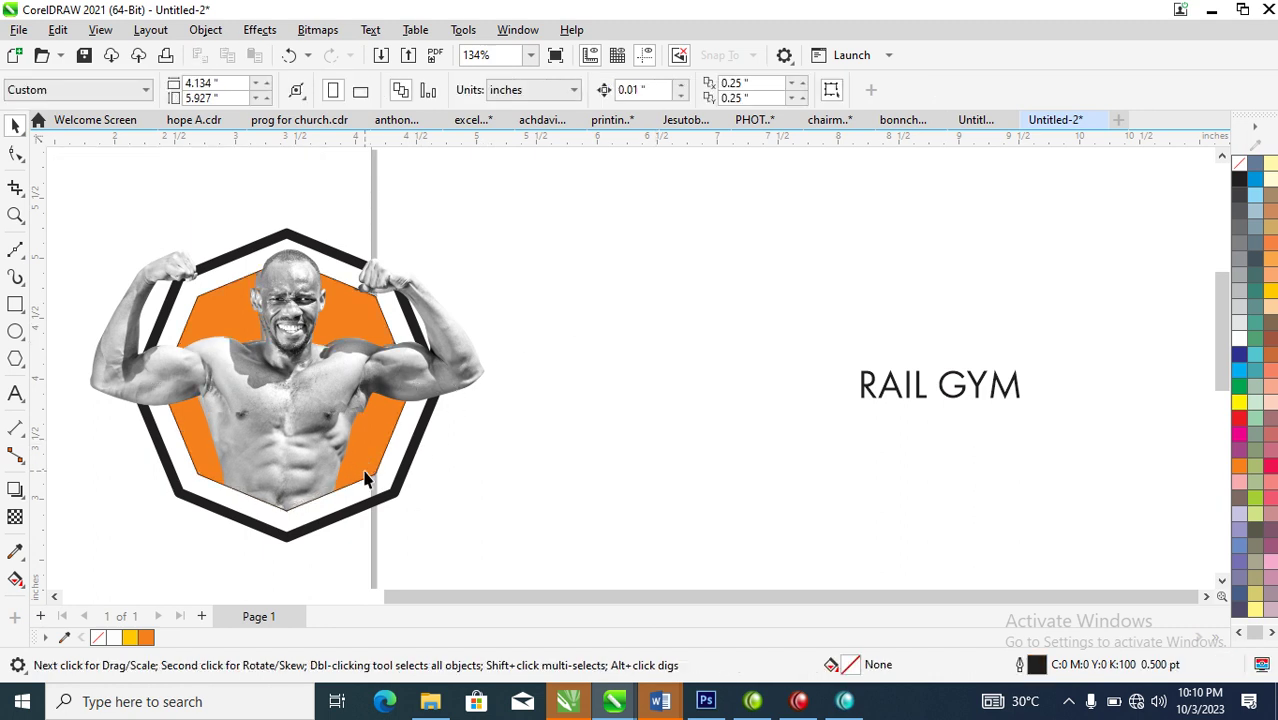
# Check the PowerClip octagon and its photo contents by selecting each
pyautogui.click(367, 473)
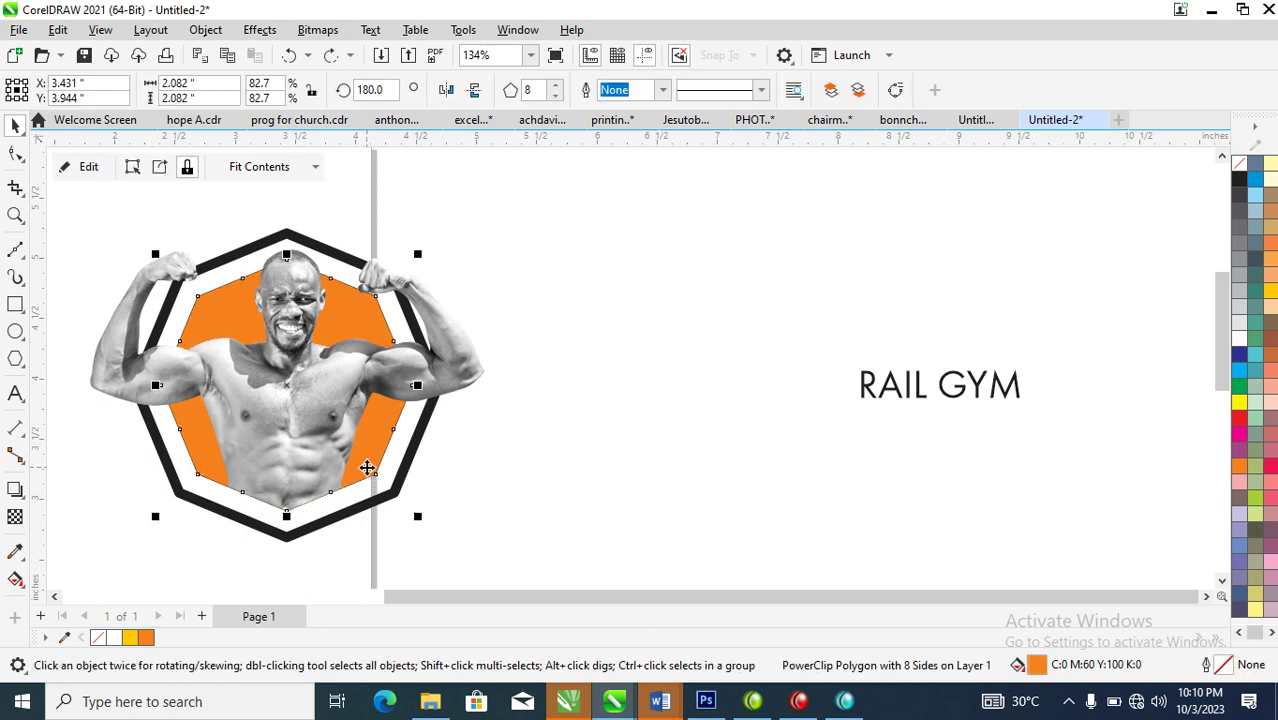
pyautogui.keyDown('ctrl'); pyautogui.click(366, 476); pyautogui.keyUp('ctrl')
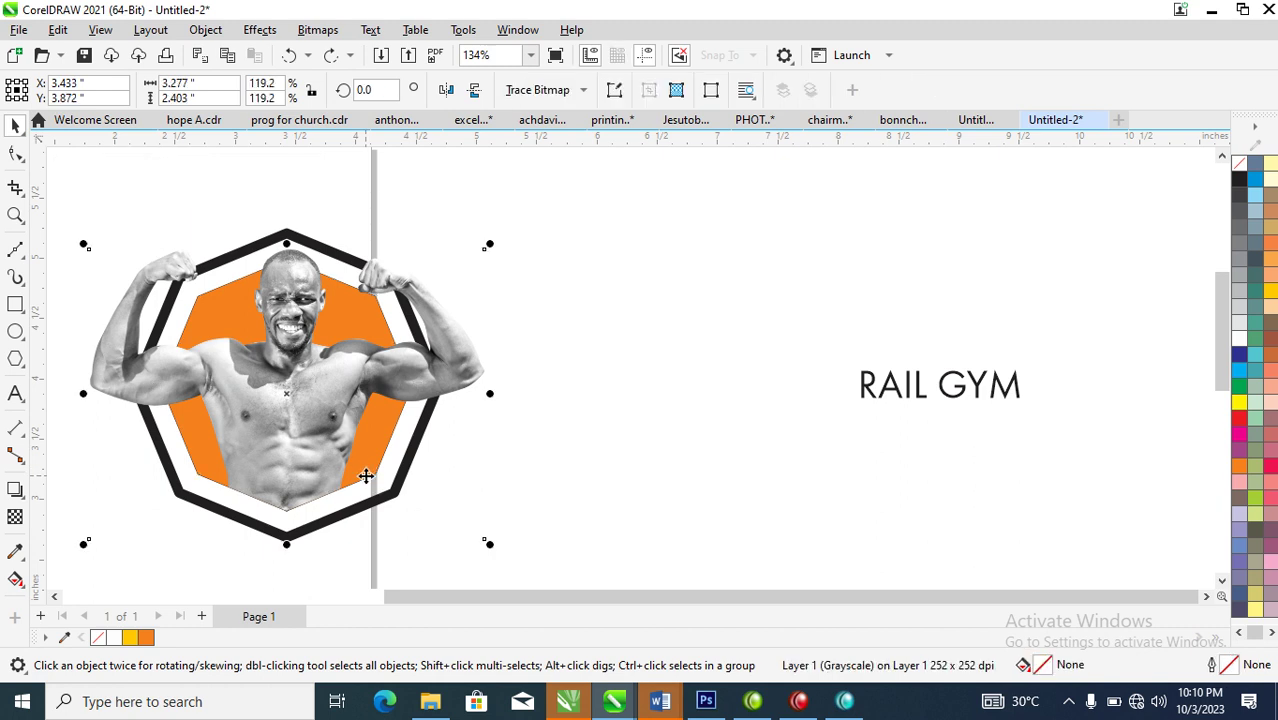
pyautogui.click(612, 431)
pyautogui.click(370, 474)
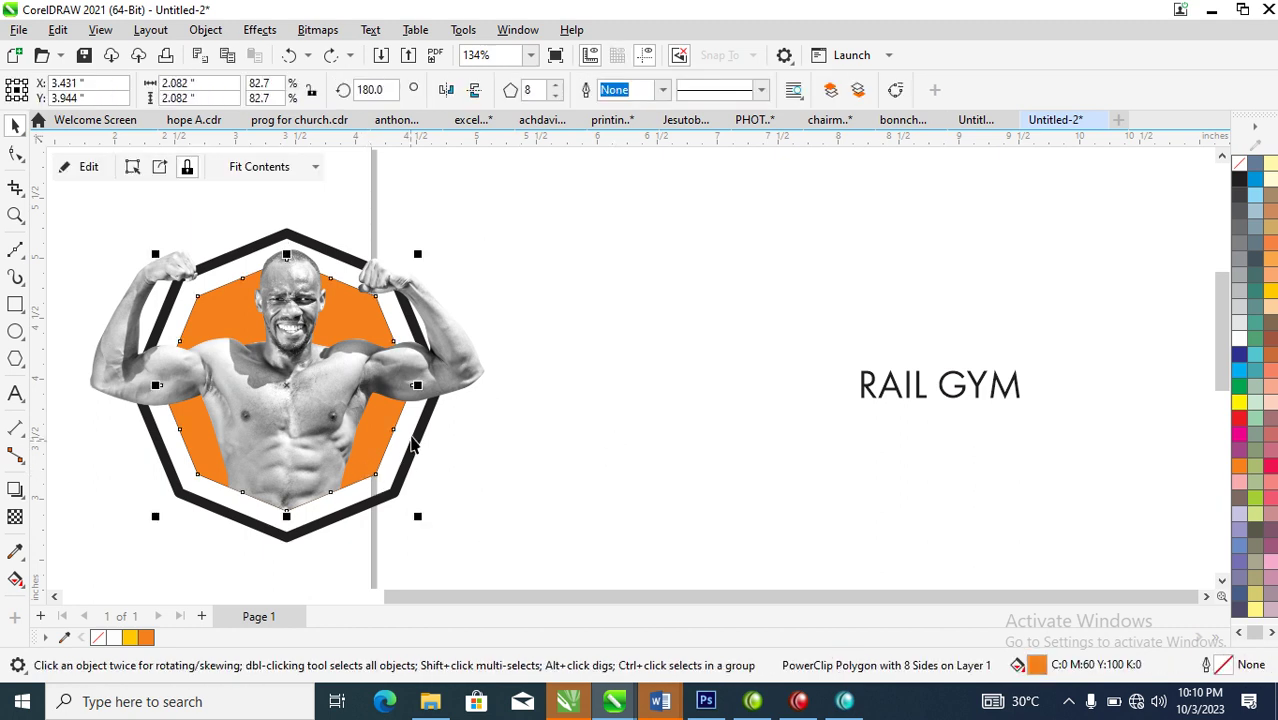
pyautogui.scroll(-2, 415, 440)
# Move RAIL GYM below the logo and draw a guide circle around the octagon
pyautogui.press('z')
pyautogui.moveTo(157, 228); pyautogui.dragTo(1014, 608)
pyautogui.press('space')
pyautogui.moveTo(884, 336); pyautogui.dragTo(388, 488)
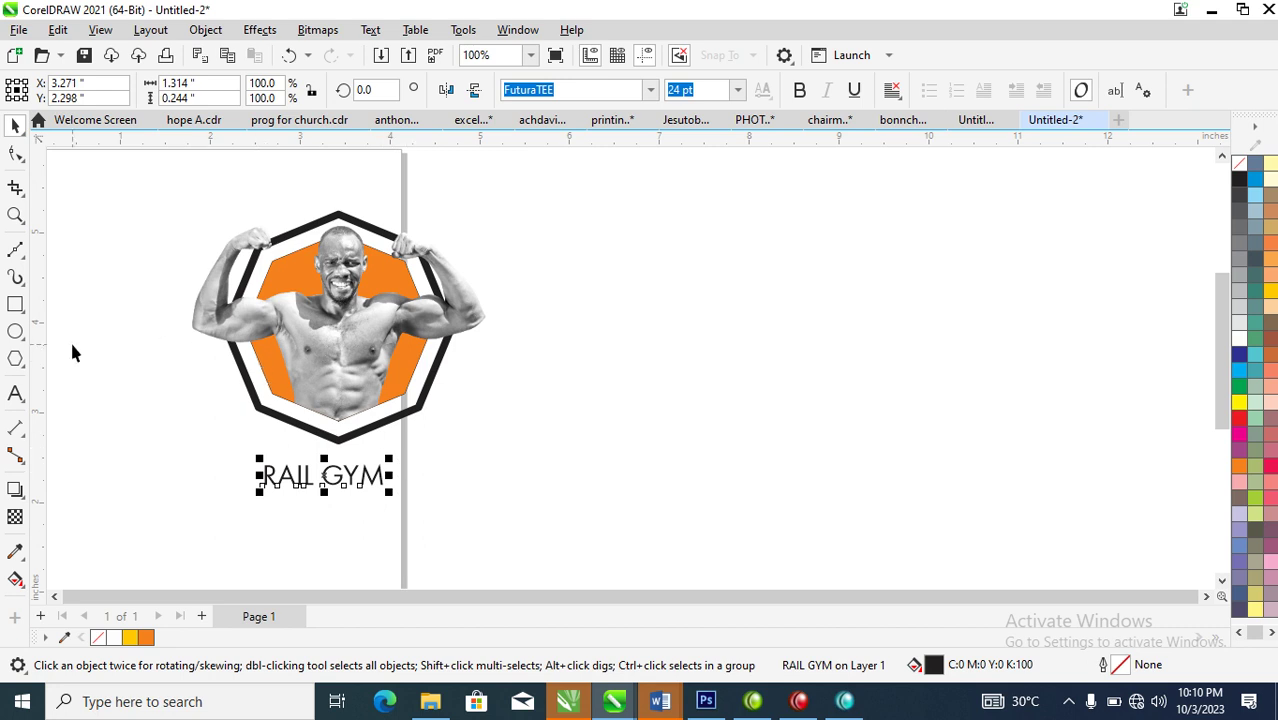
pyautogui.click(15, 332)
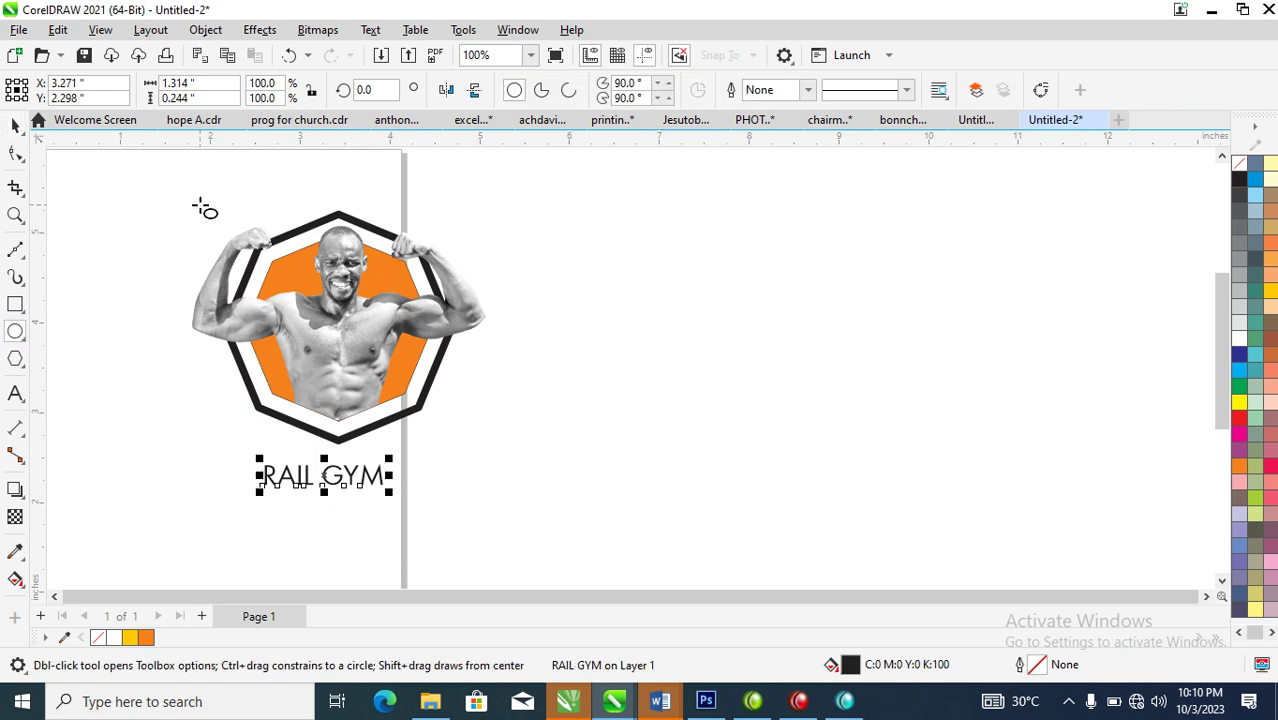
pyautogui.moveTo(213, 185); pyautogui.dragTo(477, 440)
pyautogui.press('space')
pyautogui.moveTo(454, 368); pyautogui.dragTo(446, 398)
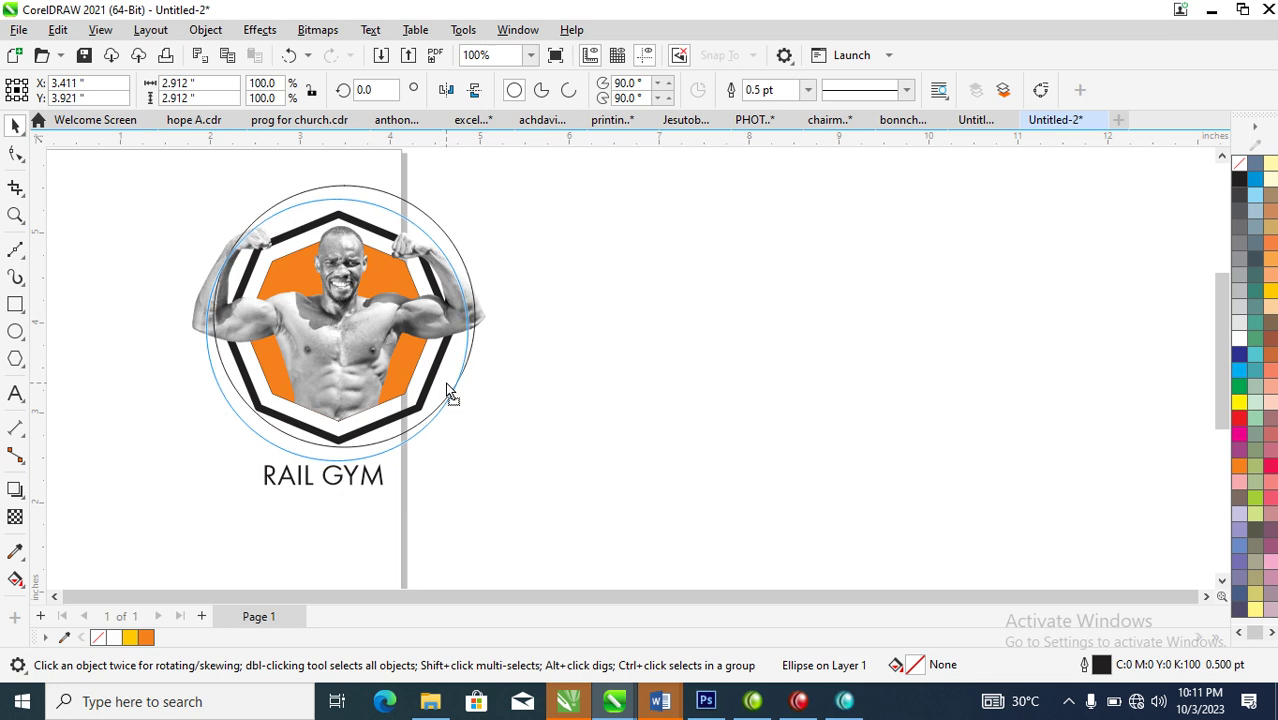
pyautogui.moveTo(446, 398); pyautogui.dragTo(447, 385)
# Scale RAIL GYM about threefold, tuck it under the logo, and delete the guide circle
pyautogui.click(373, 480)
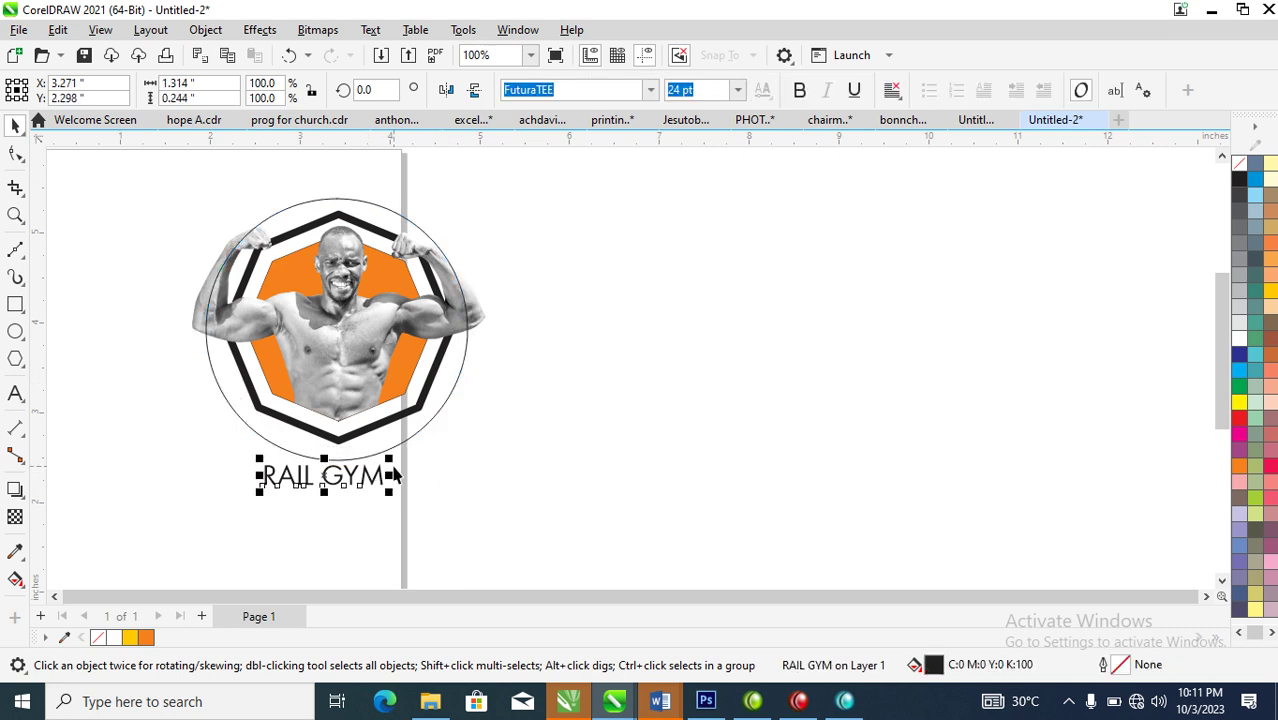
pyautogui.moveTo(392, 460); pyautogui.dragTo(690, 350)
pyautogui.moveTo(558, 442)
pyautogui.mouseDown()
pyautogui.moveTo(420, 505)
pyautogui.moveTo(446, 465)
pyautogui.mouseUp()
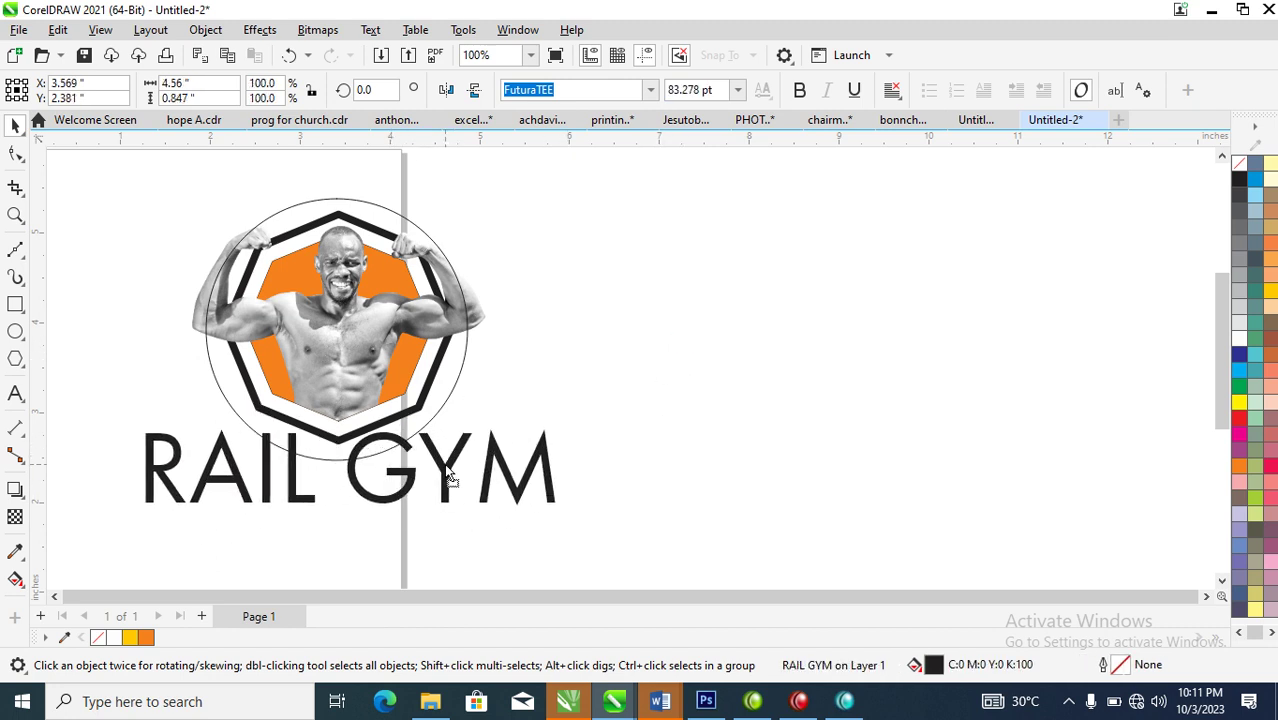
pyautogui.click(458, 372)
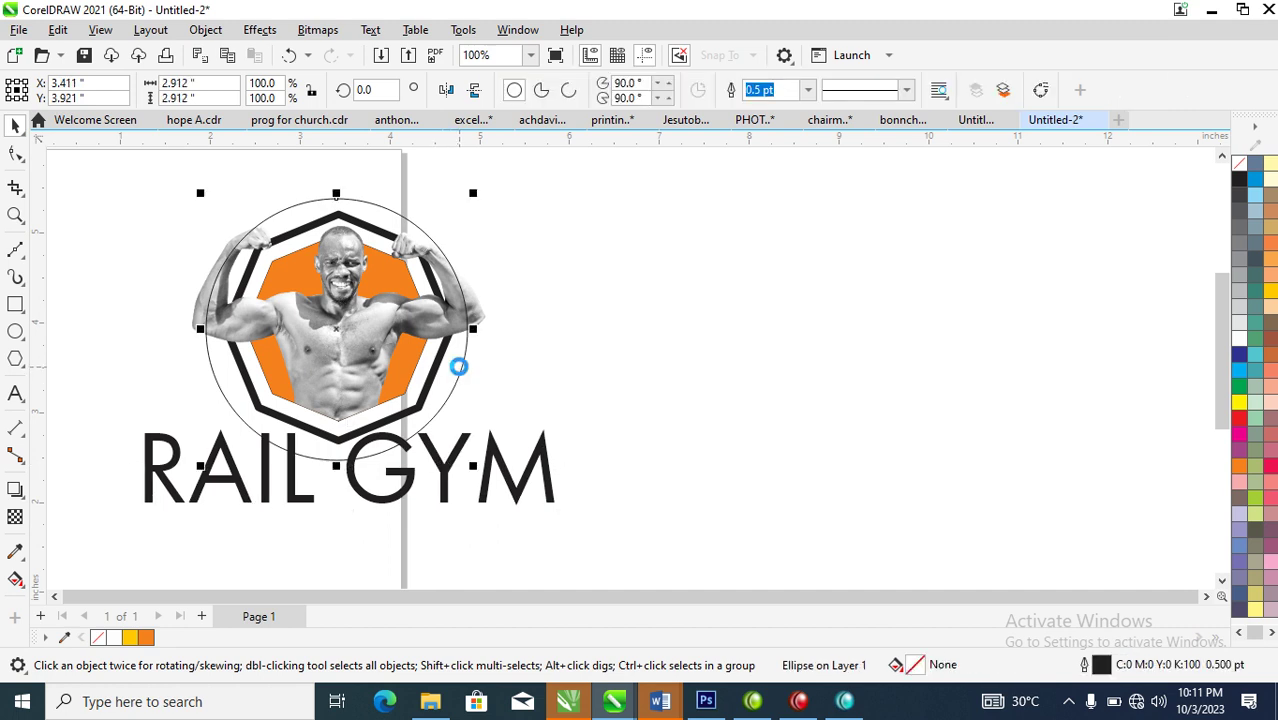
pyautogui.press('Delete')
# Nudge the title up, make it bold, and tighten its letter spacing
pyautogui.moveTo(447, 474); pyautogui.dragTo(455, 455)
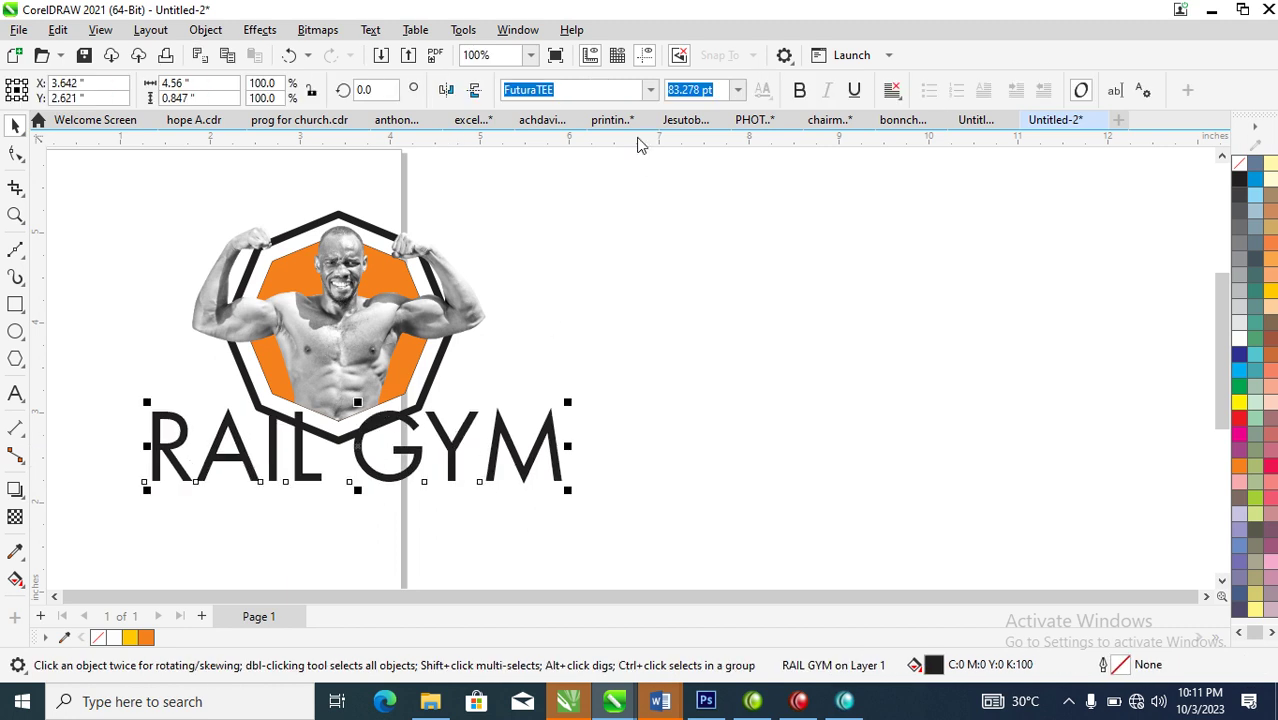
pyautogui.click(799, 90)
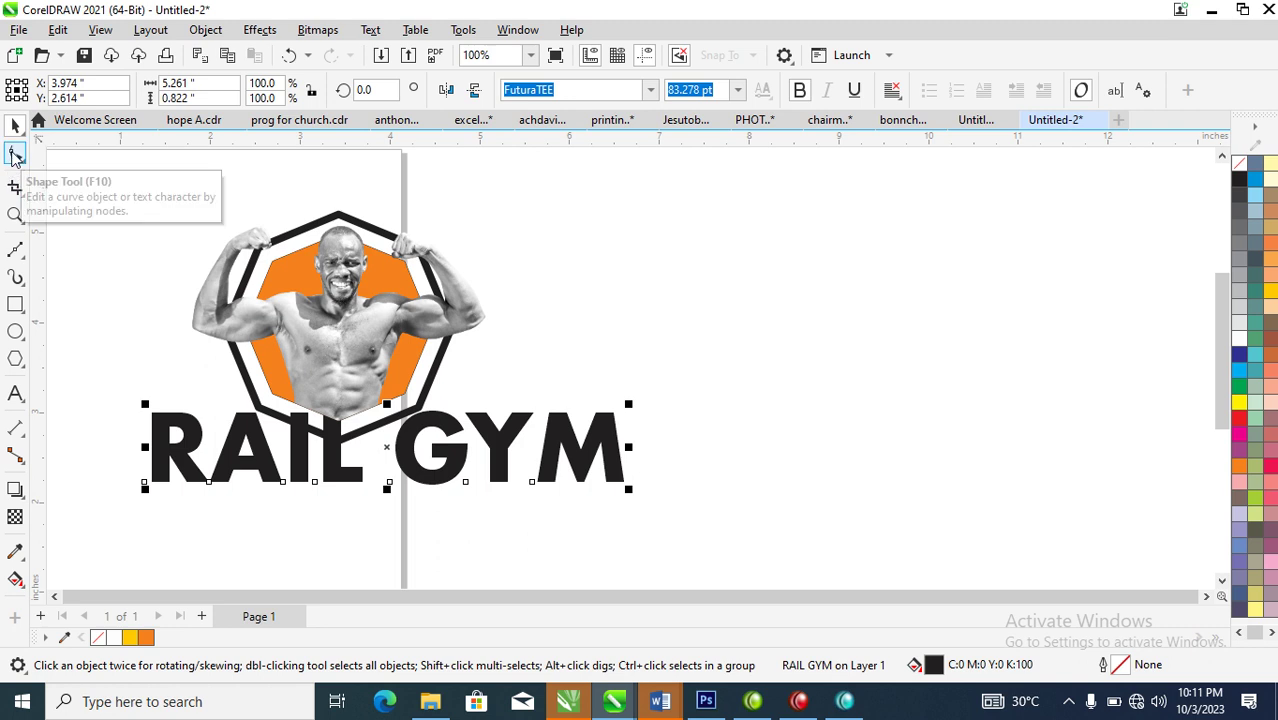
pyautogui.click(15, 155)
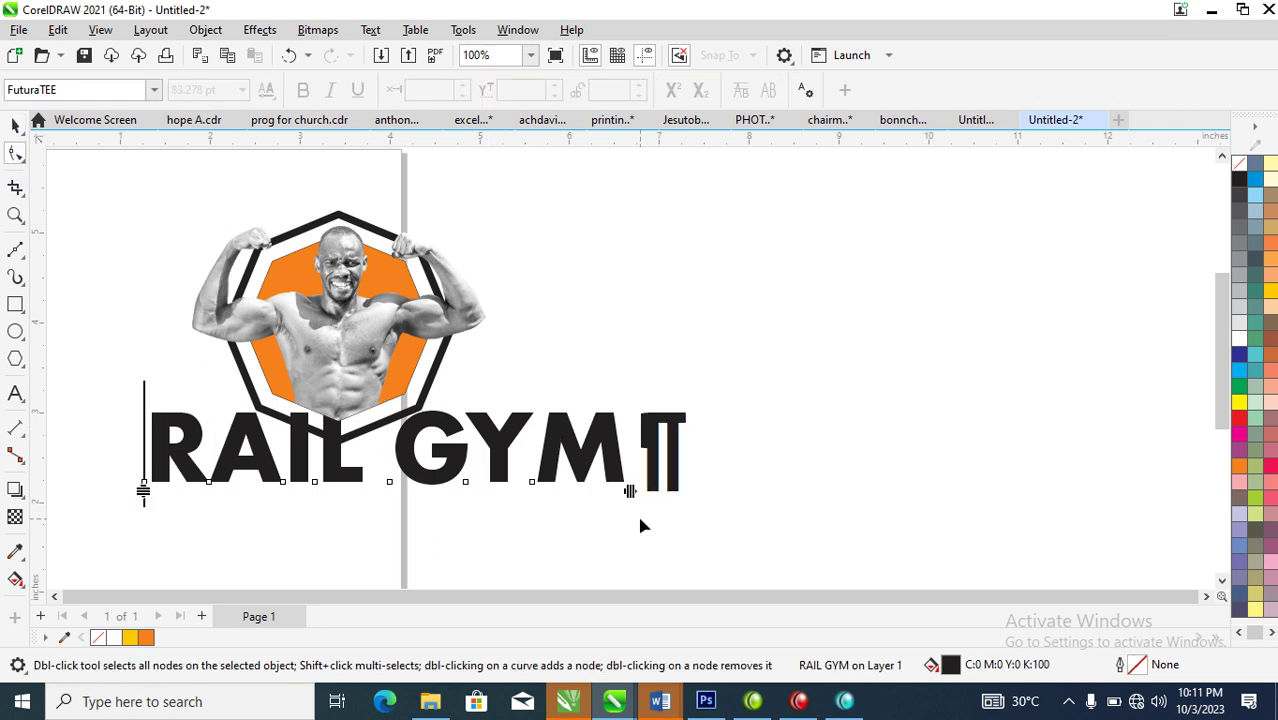
pyautogui.moveTo(631, 491); pyautogui.dragTo(535, 503)
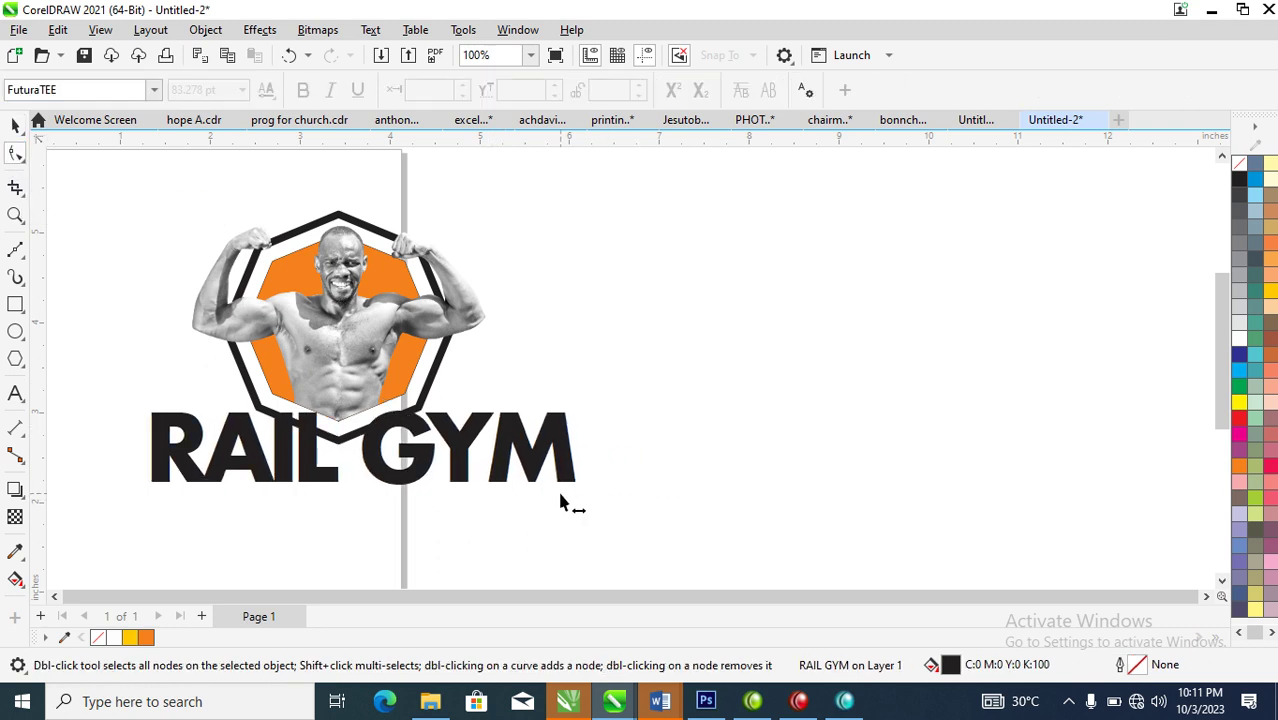
pyautogui.press('space')
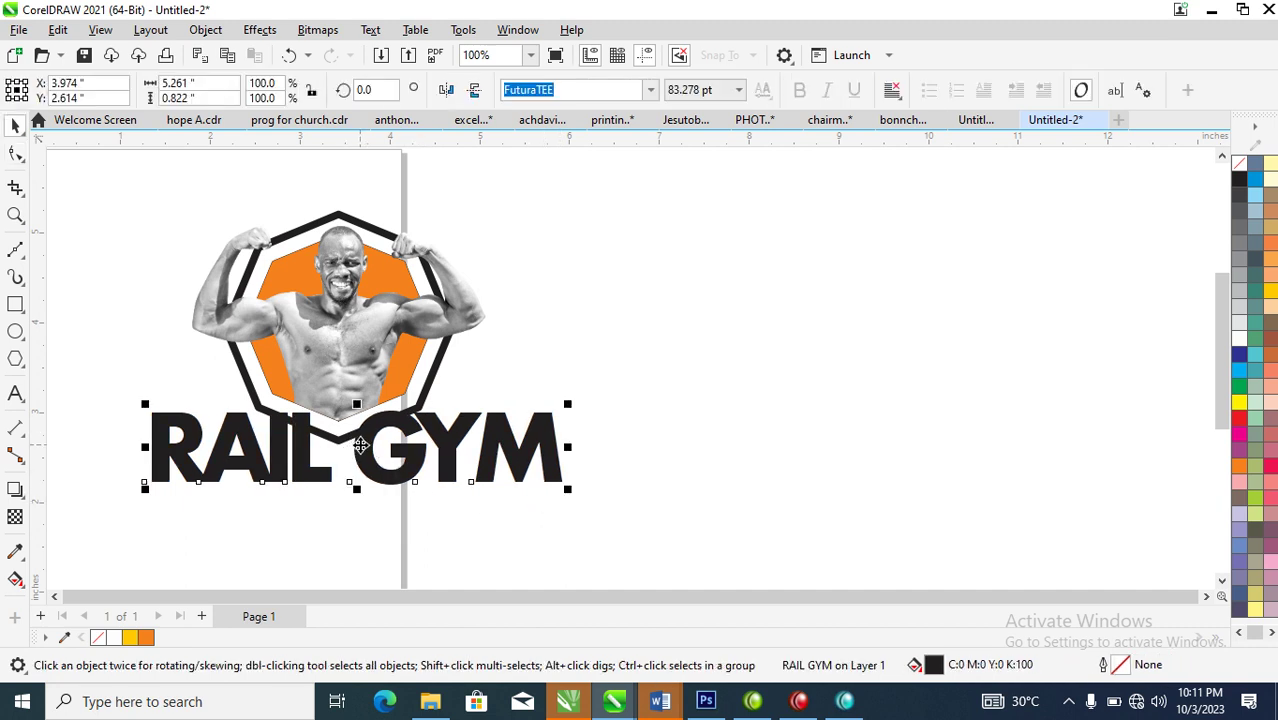
# Join the words into RAILGYM, colour GYM orange, and raise it over the octagon base
pyautogui.doubleClick(355, 445)
pyautogui.press('BackSpace')
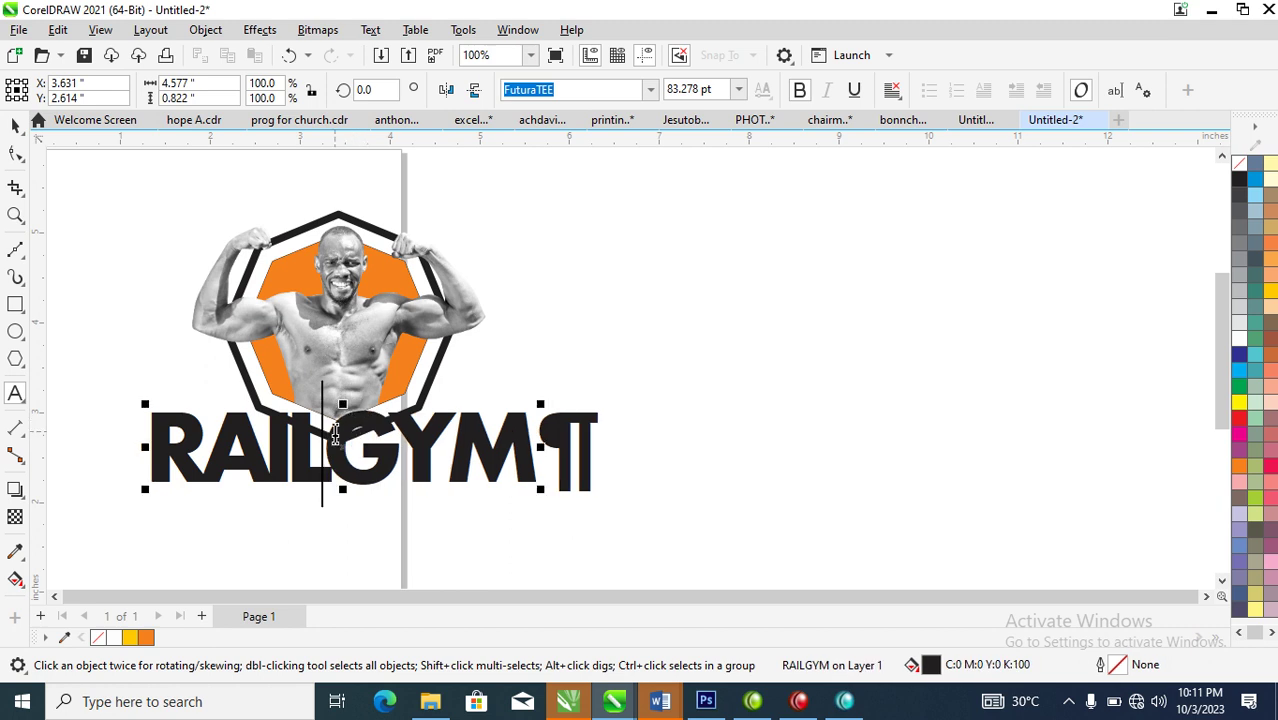
pyautogui.moveTo(326, 440); pyautogui.dragTo(630, 434)
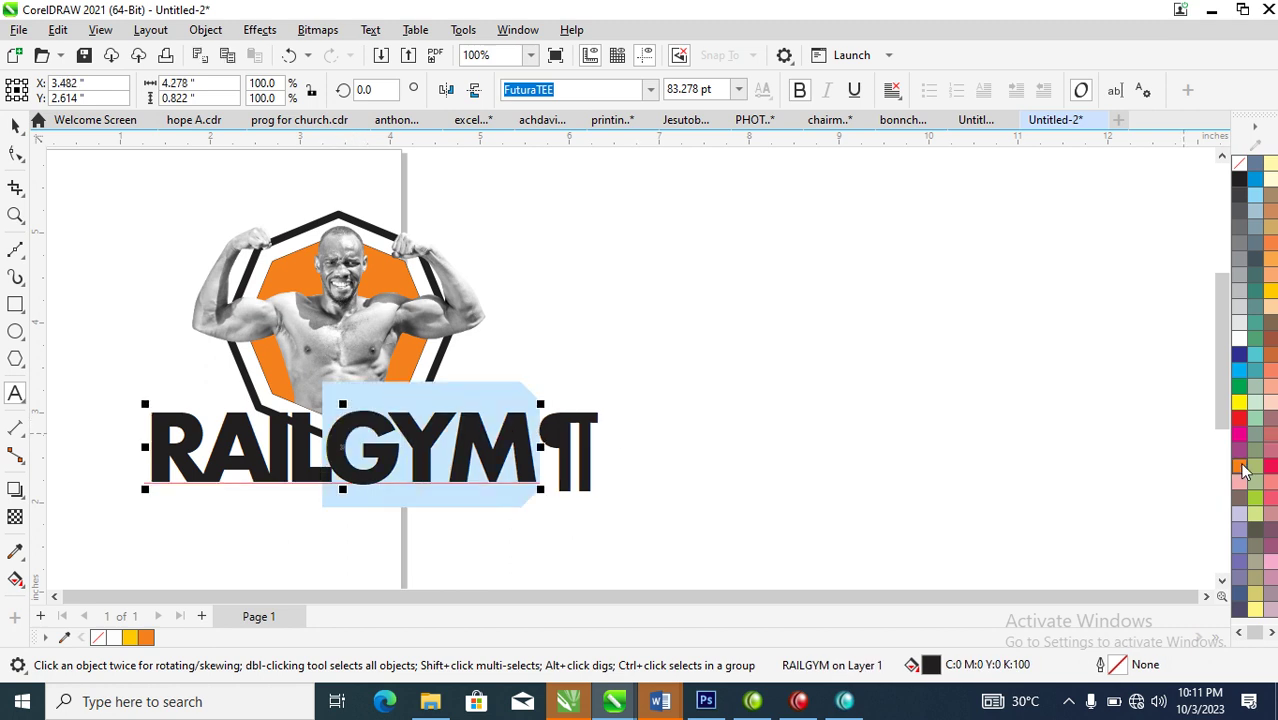
pyautogui.click(1240, 467)
pyautogui.press('Escape')
pyautogui.hotkey('ctrl', 'space')
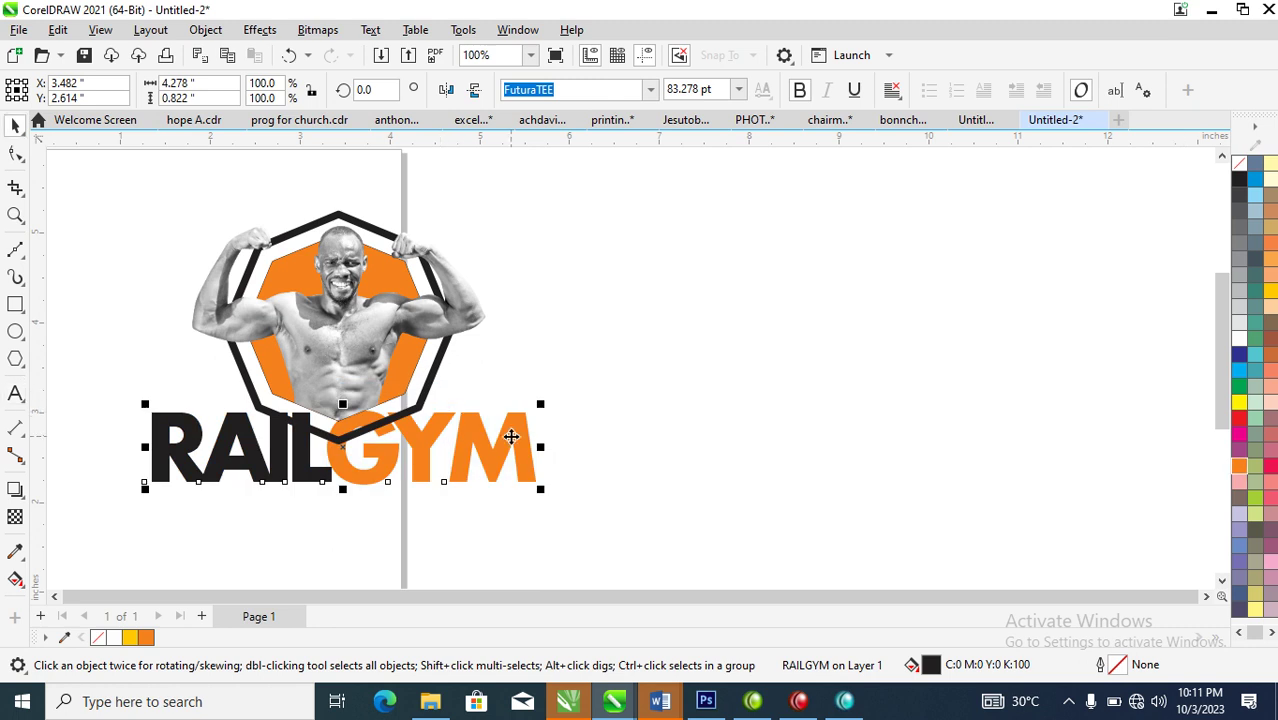
pyautogui.moveTo(516, 441)
pyautogui.mouseDown()
pyautogui.moveTo(511, 414)
pyautogui.moveTo(487, 440)
pyautogui.mouseUp()
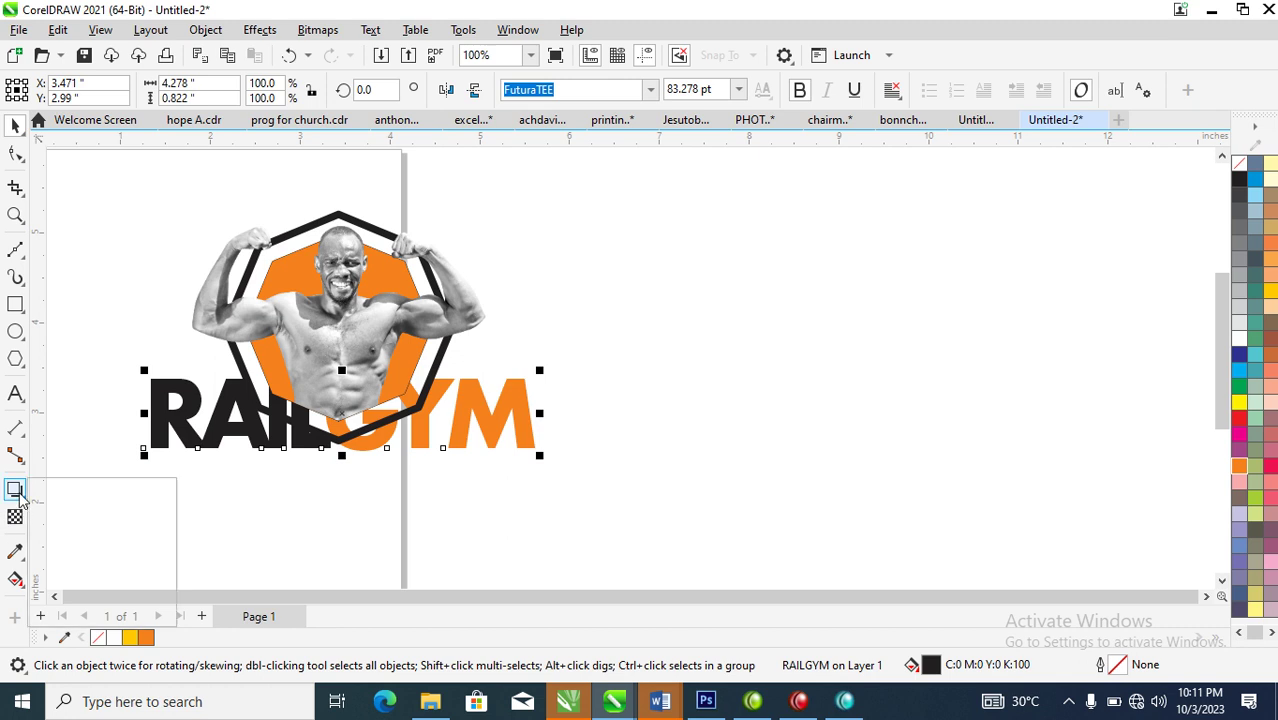
# Add a two-step black outer contour around the RAILGYM text
pyautogui.click(20, 499)
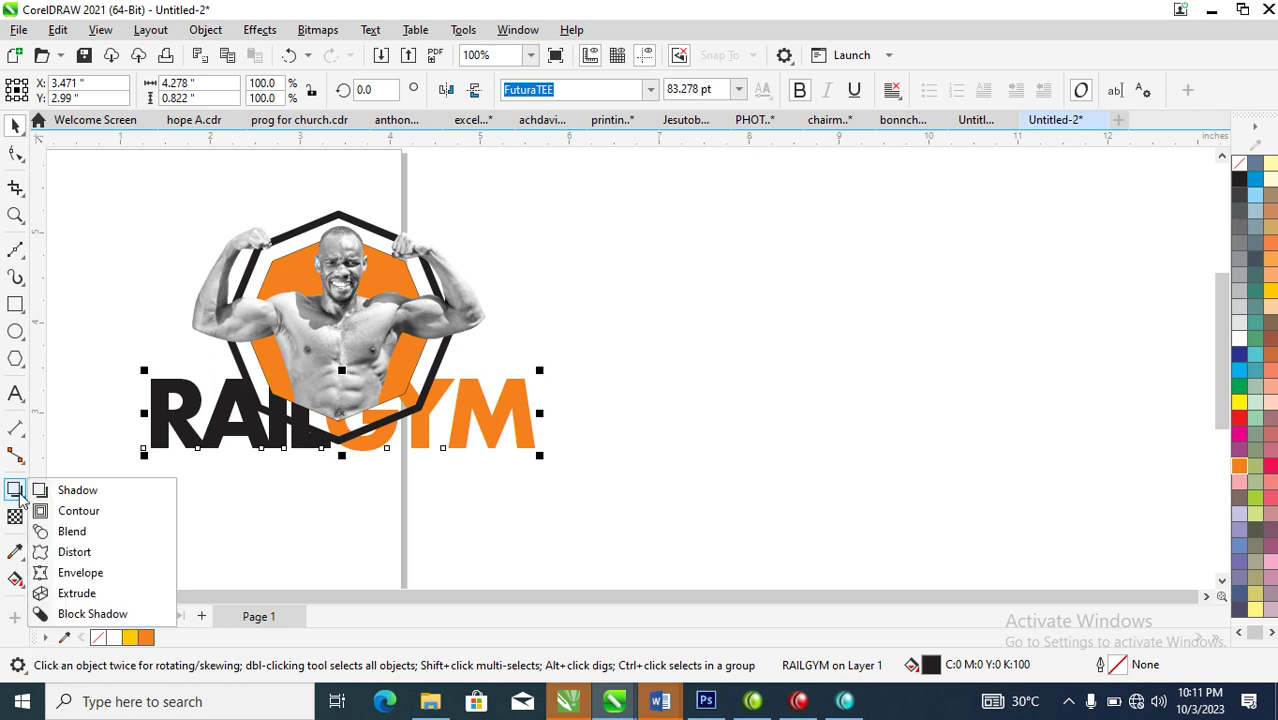
pyautogui.click(97, 513)
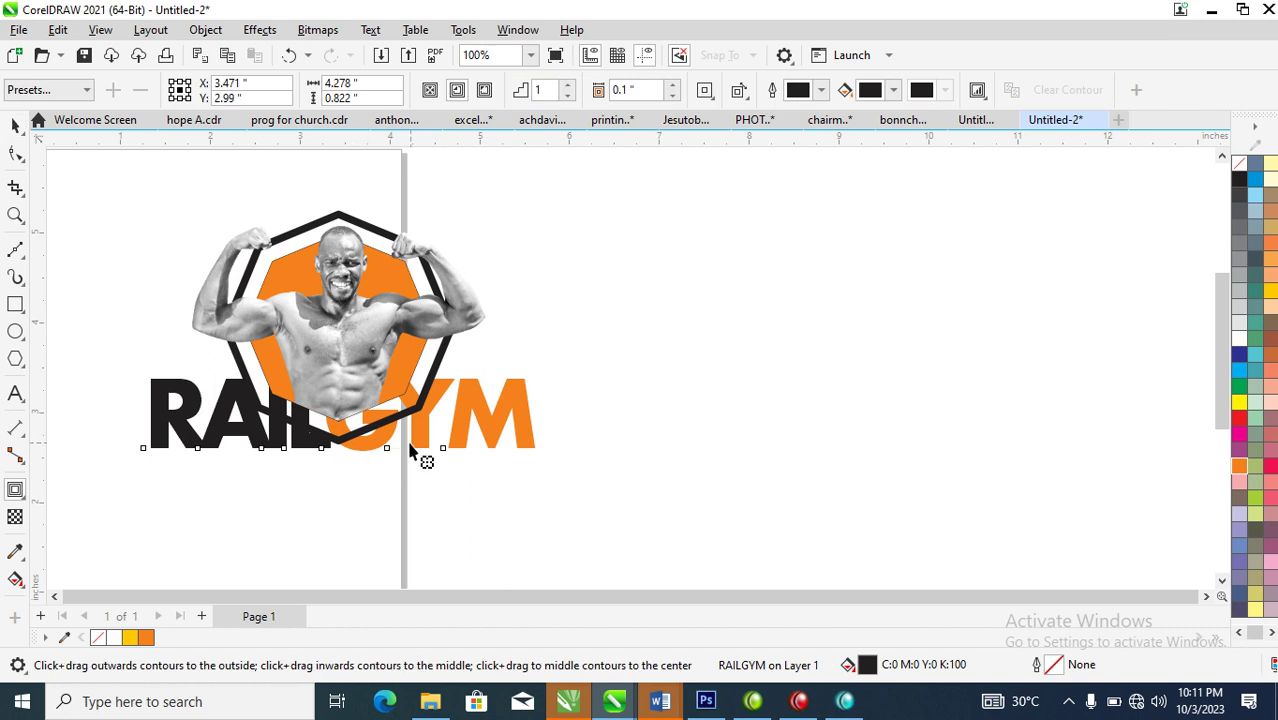
pyautogui.moveTo(388, 458); pyautogui.dragTo(389, 468)
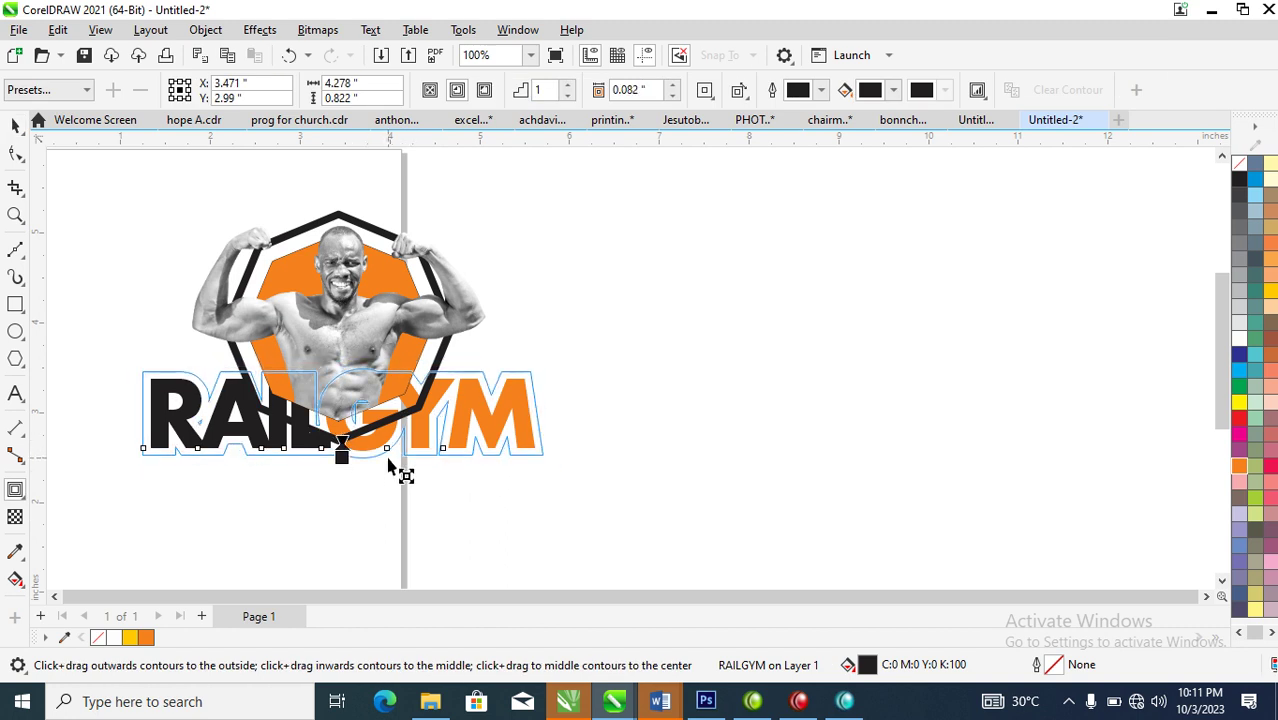
pyautogui.moveTo(388, 465); pyautogui.dragTo(390, 468)
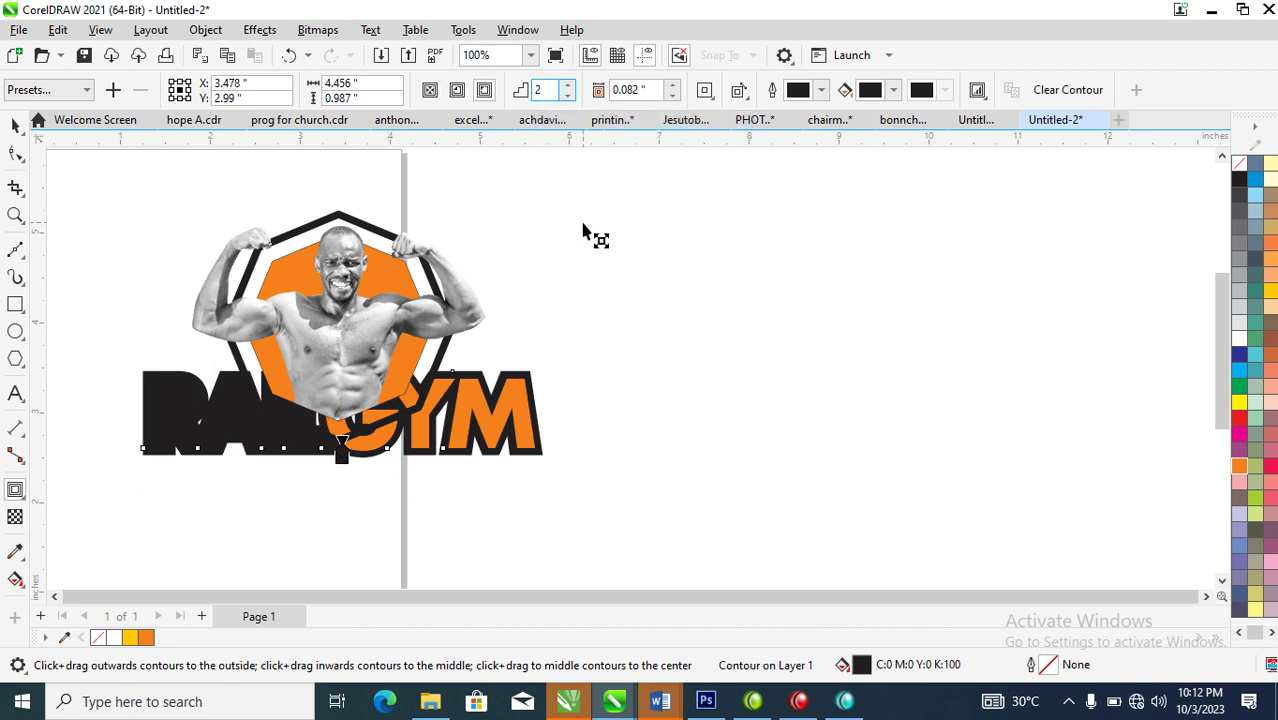
pyautogui.press('Return')
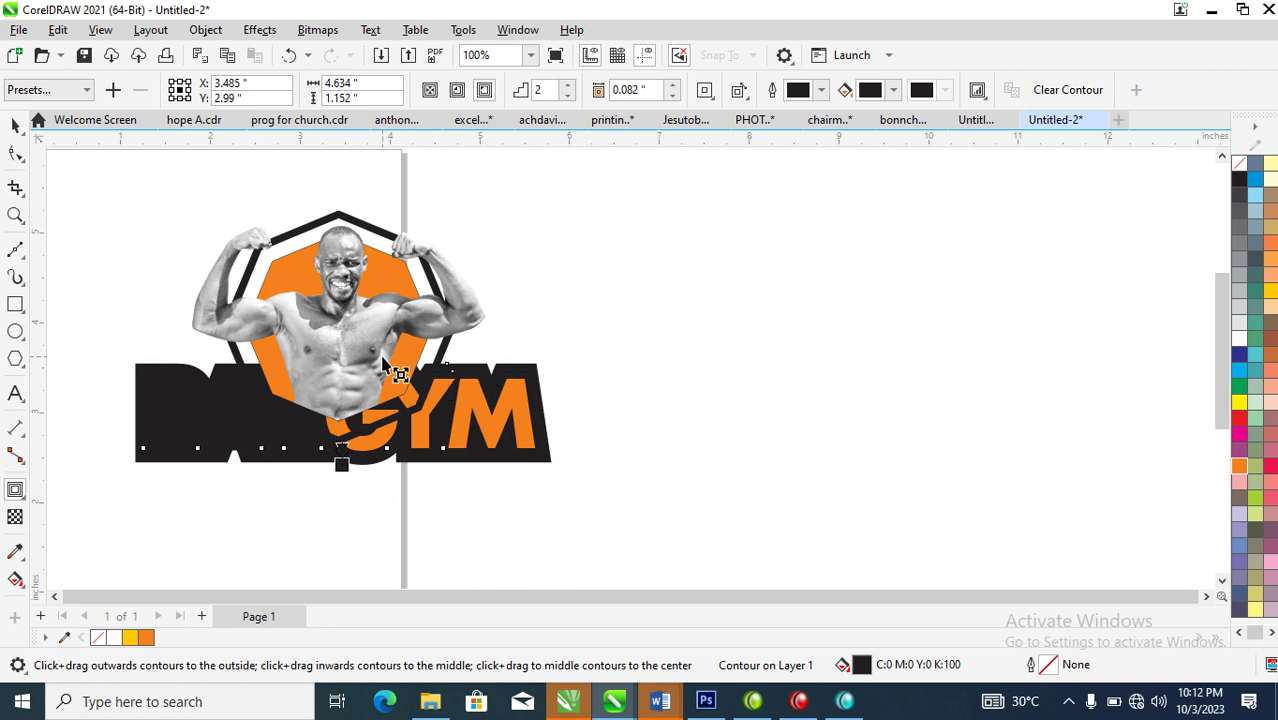
# Break the black contour apart from RAILGYM and group both pieces into one banner
pyautogui.click(205, 30)
pyautogui.moveTo(292, 444)
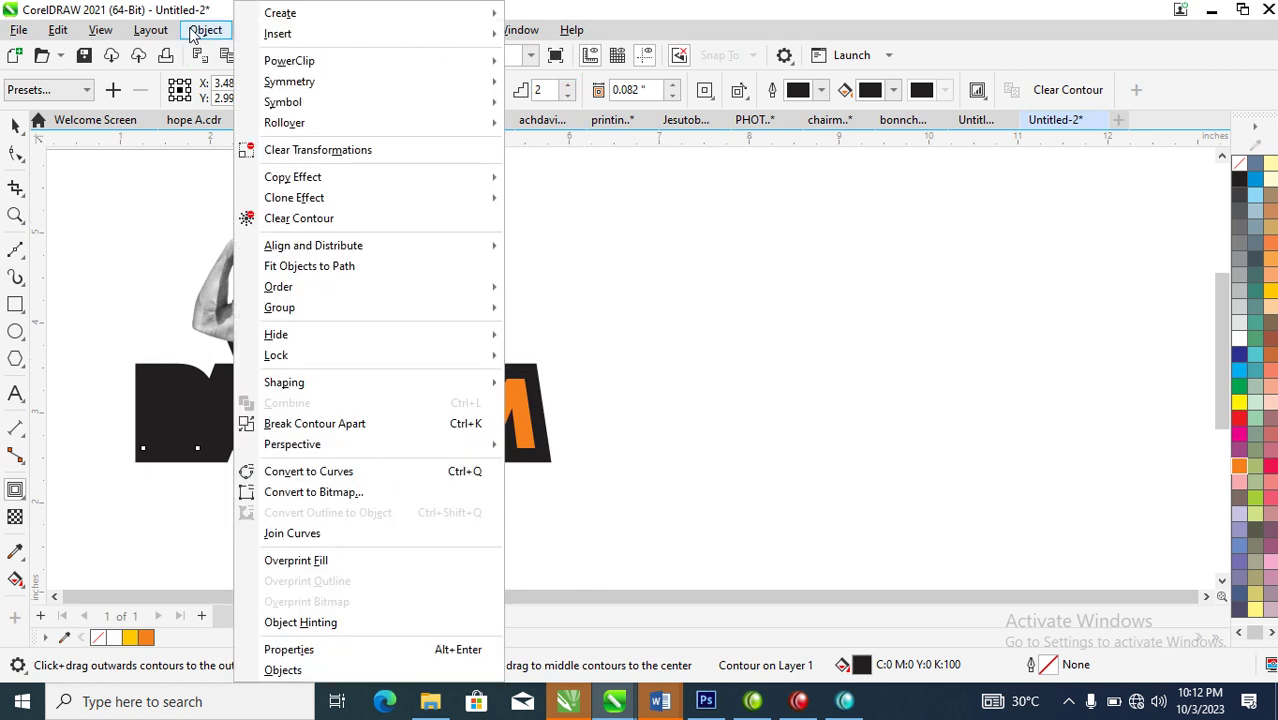
pyautogui.click(330, 425)
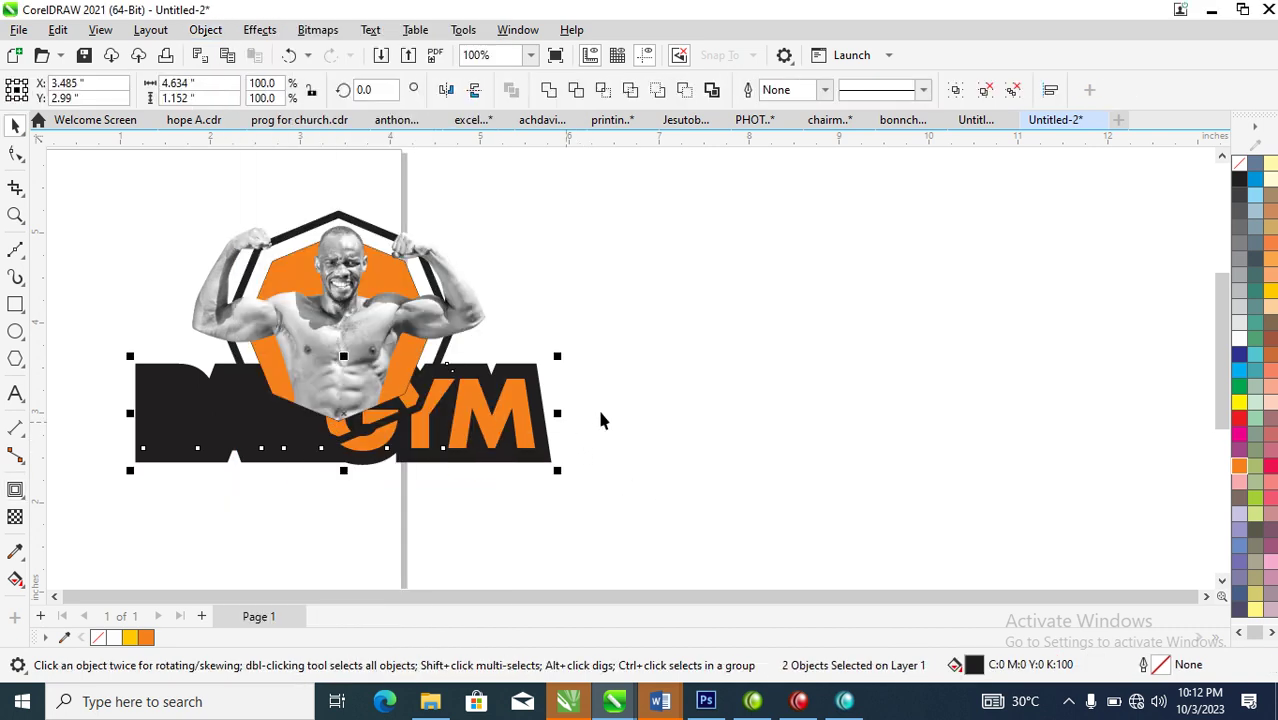
pyautogui.moveTo(712, 282); pyautogui.dragTo(57, 512)
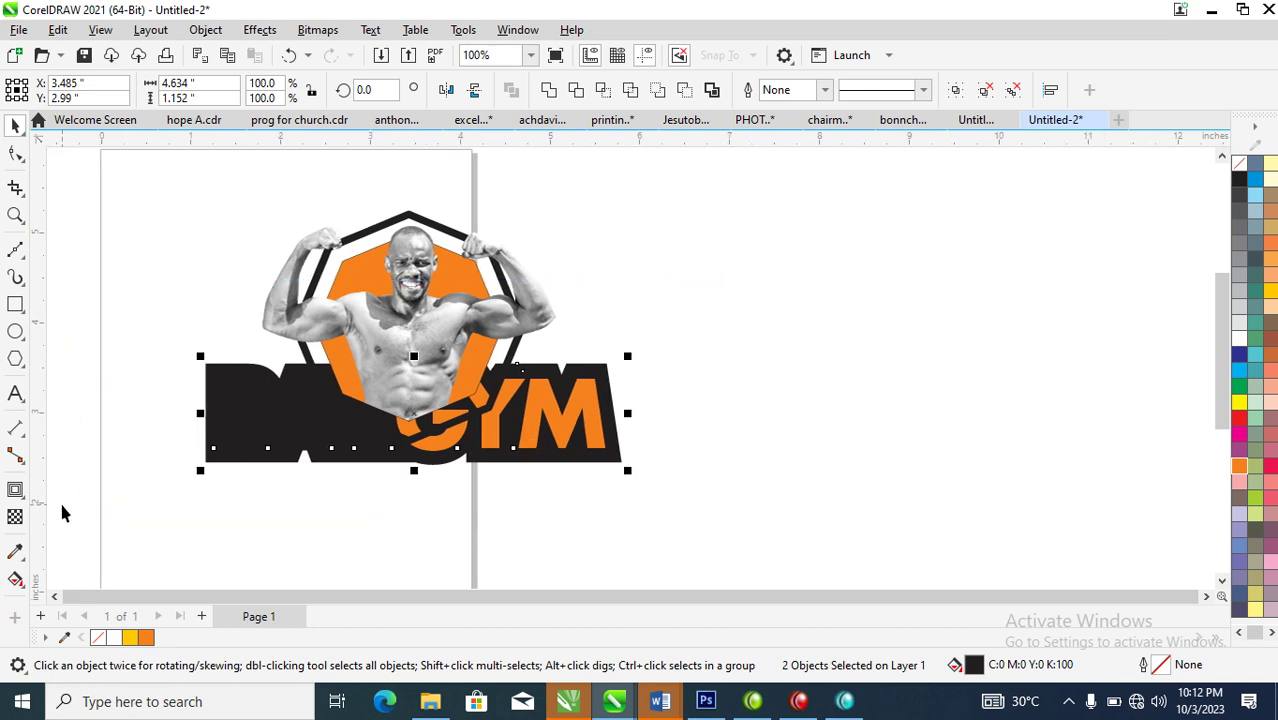
pyautogui.click(820, 400)
pyautogui.click(604, 381)
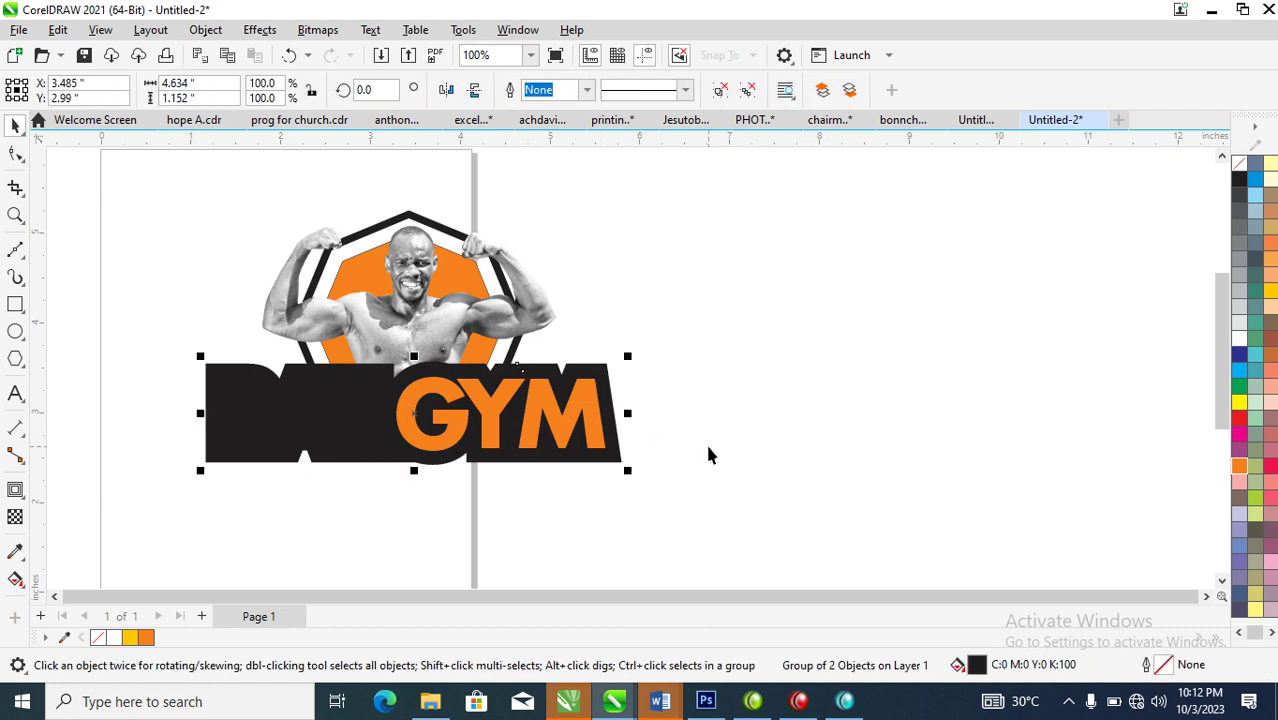
# Give the banner a white inner contour so RAIL shows through
pyautogui.click(720, 320)
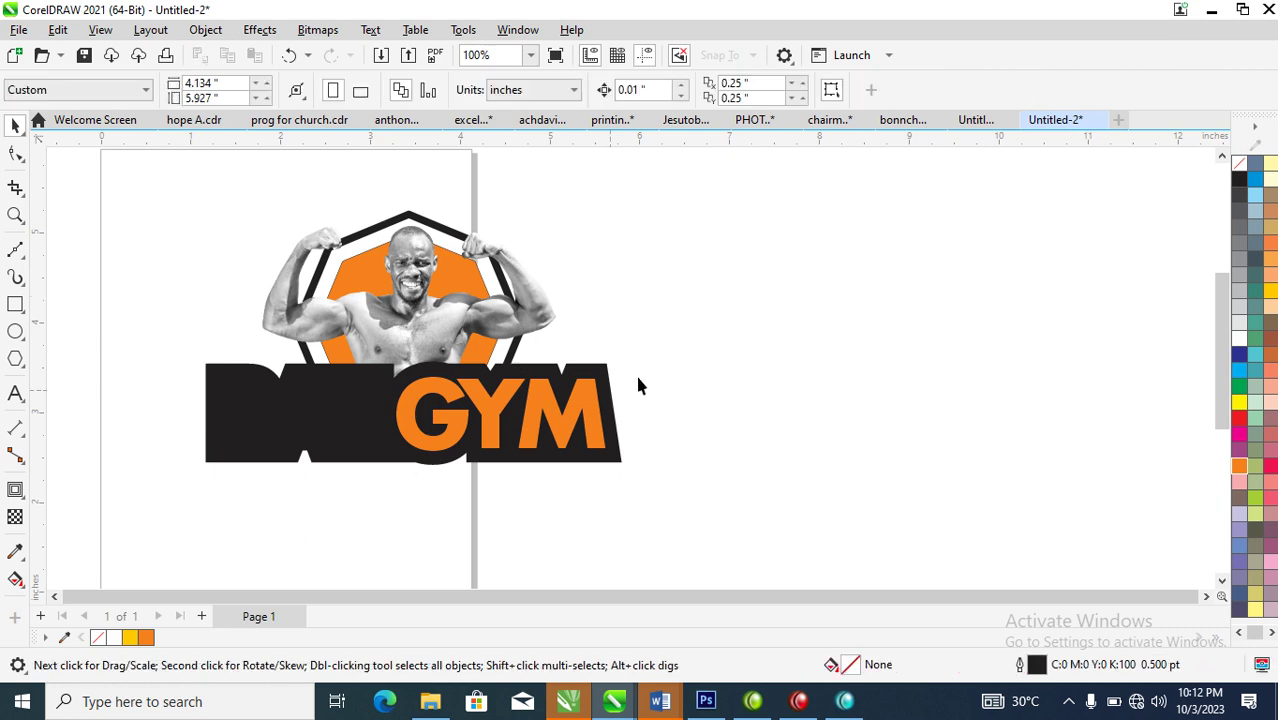
pyautogui.click(604, 381)
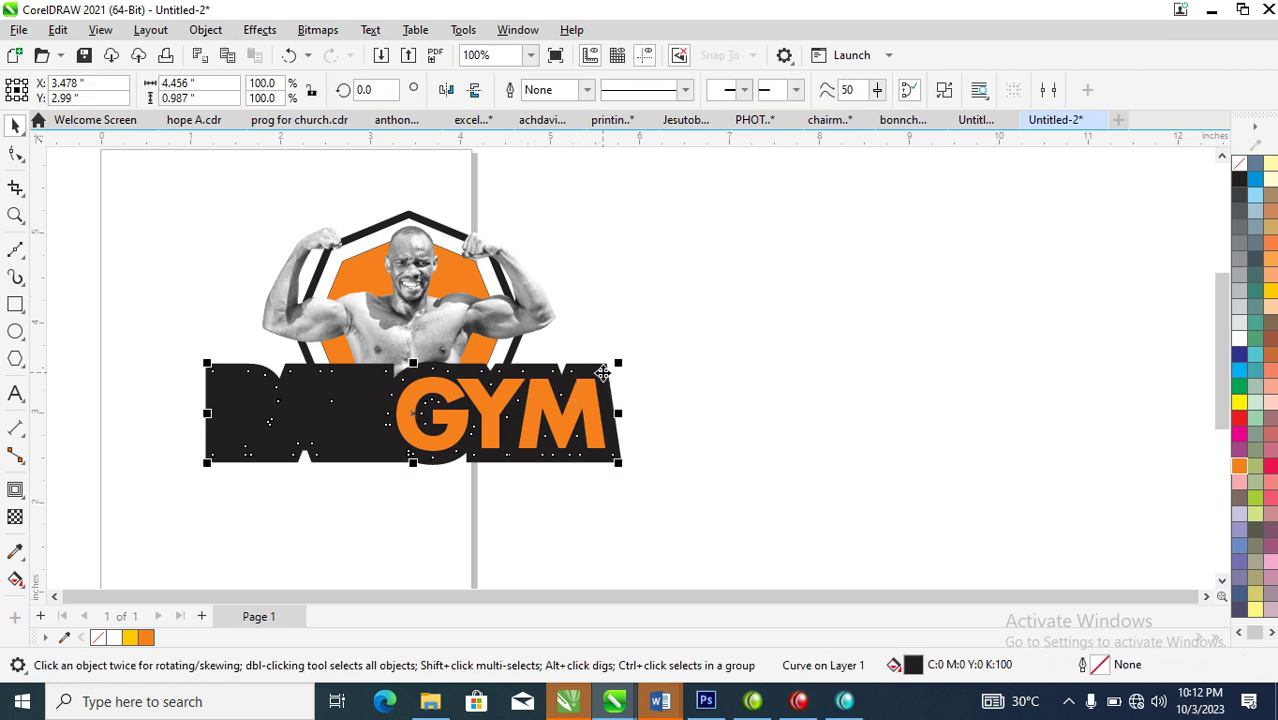
pyautogui.click(1239, 341)
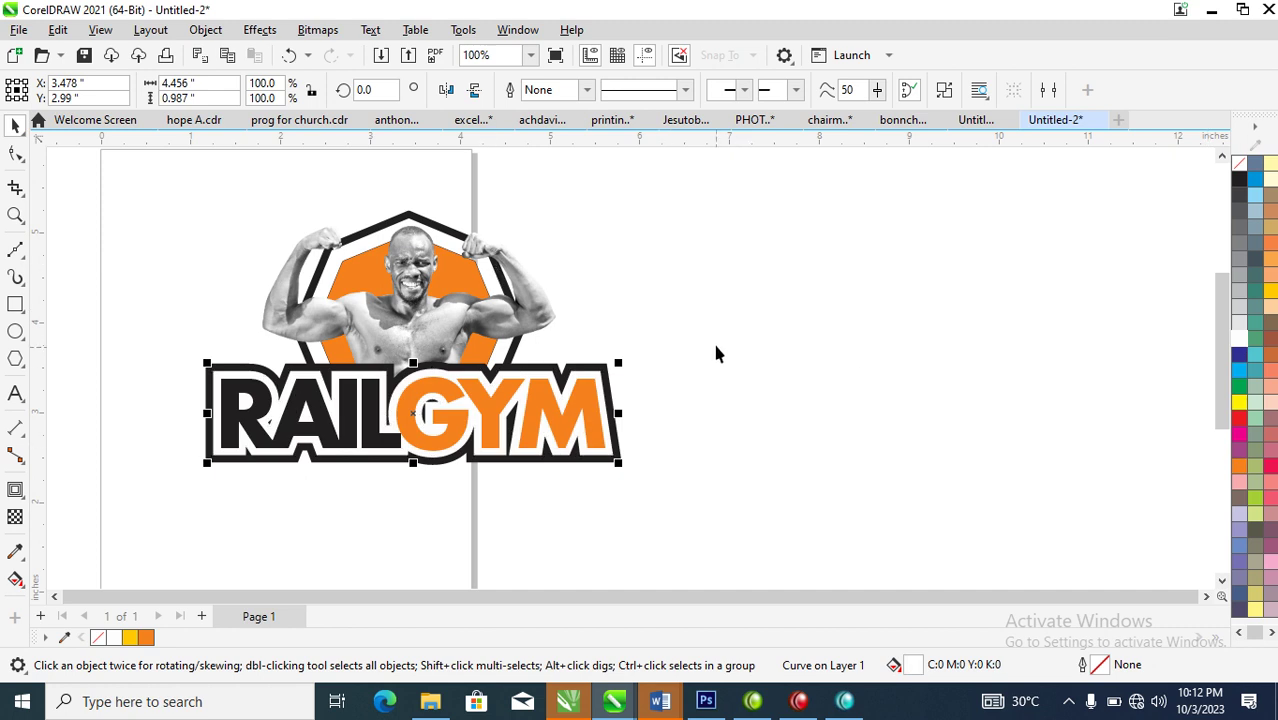
# Scale the three RAILGYM pieces to about 70%, move them up, and group them
pyautogui.moveTo(718, 338); pyautogui.dragTo(174, 490)
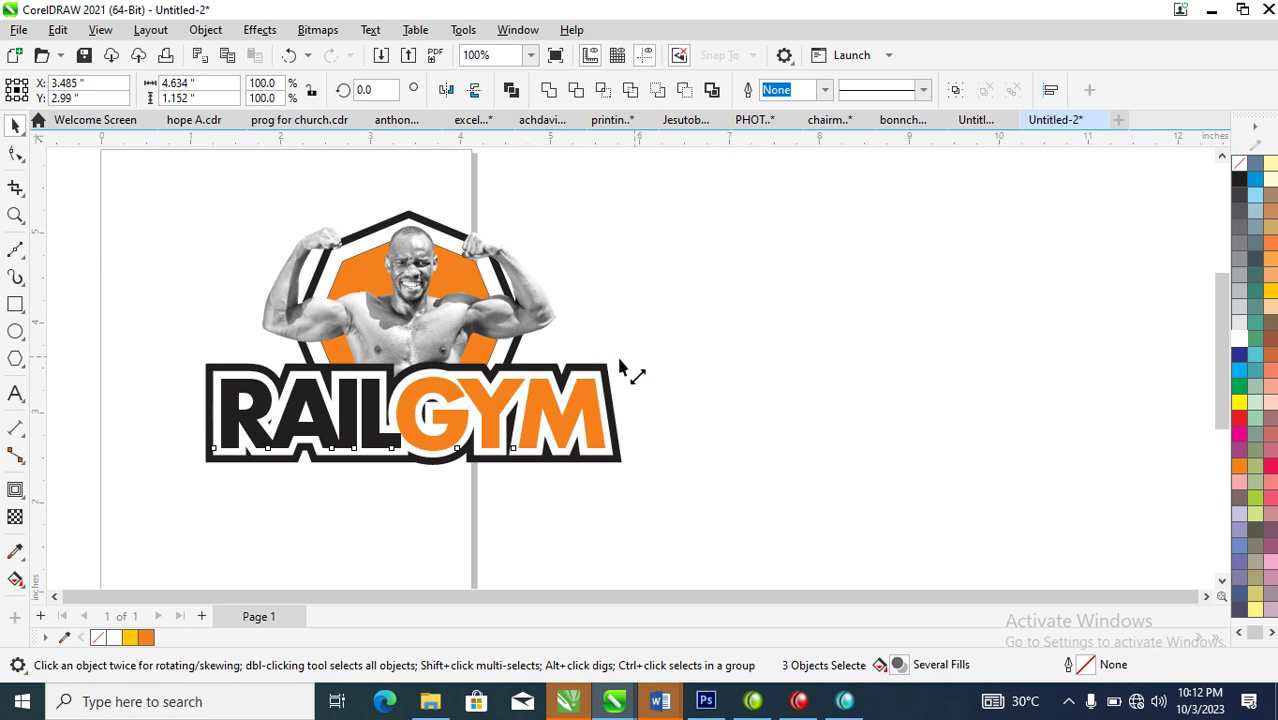
pyautogui.moveTo(634, 362); pyautogui.dragTo(580, 372)
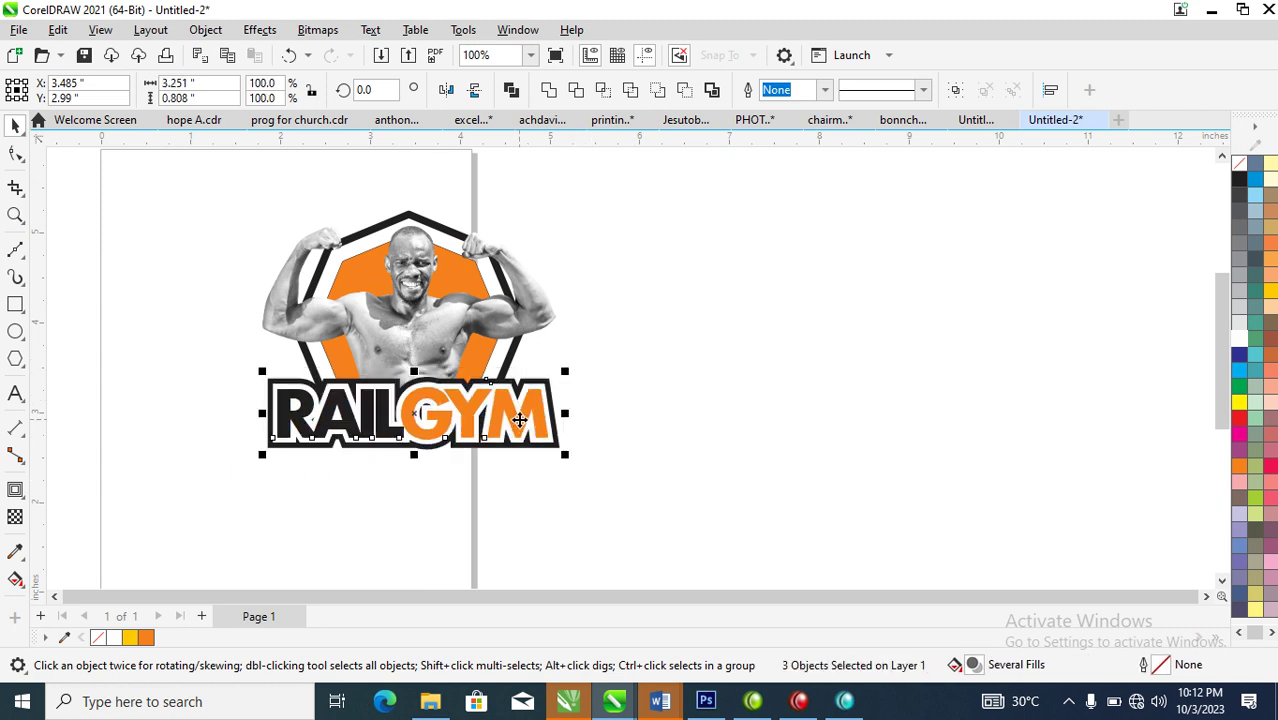
pyautogui.moveTo(517, 416); pyautogui.dragTo(506, 406)
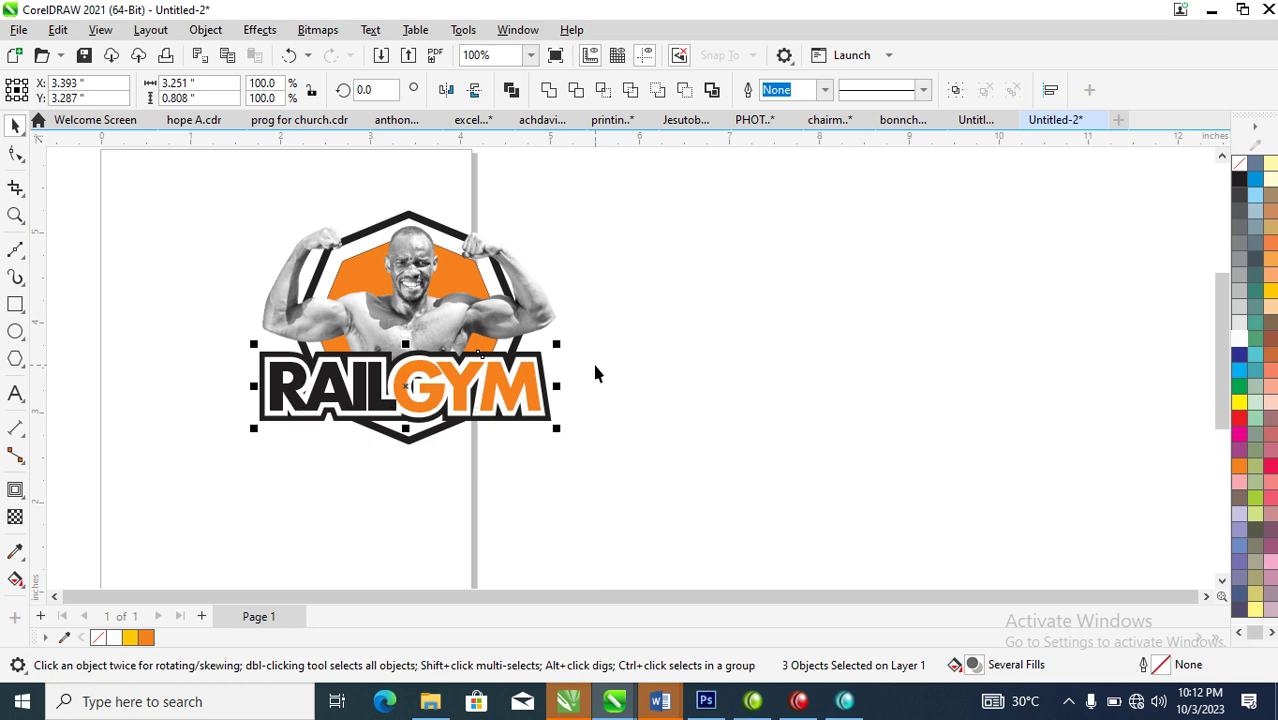
pyautogui.hotkey('ctrl', 'g')
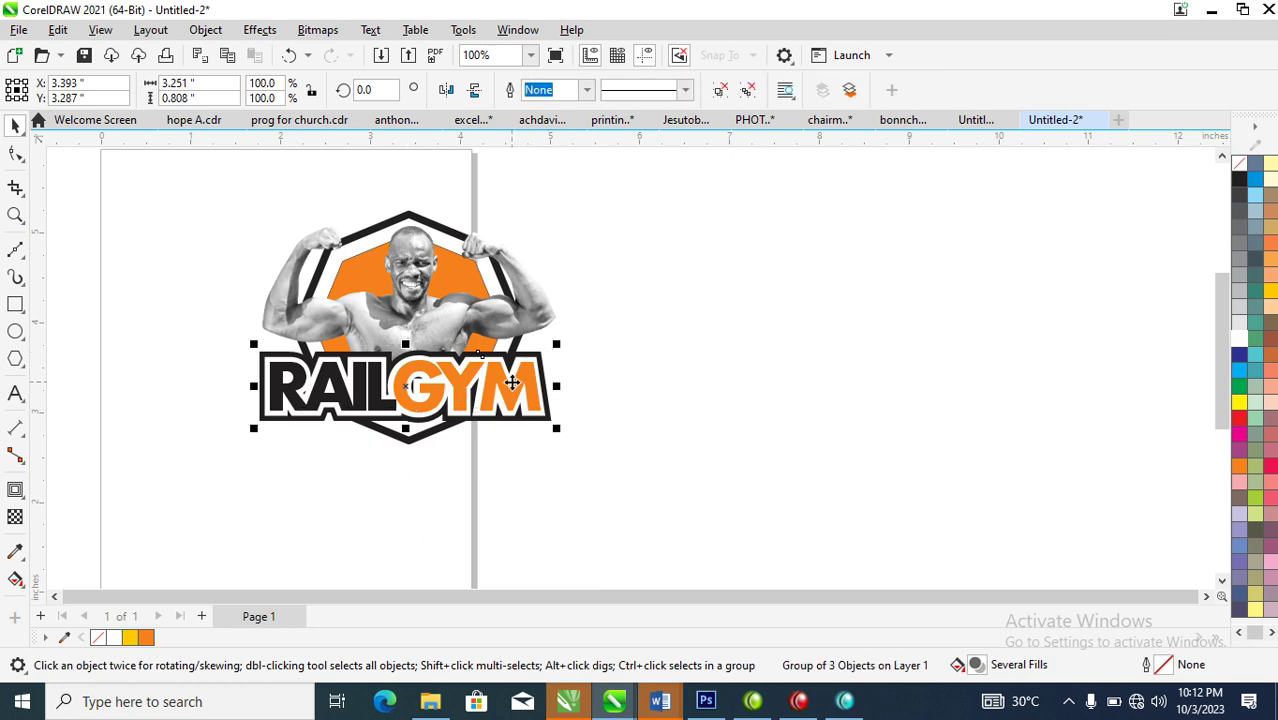
# Add a perspective to the RAILGYM group, pulling both bottom corners outward so it flares
pyautogui.click(257, 37)
pyautogui.click(259, 30)
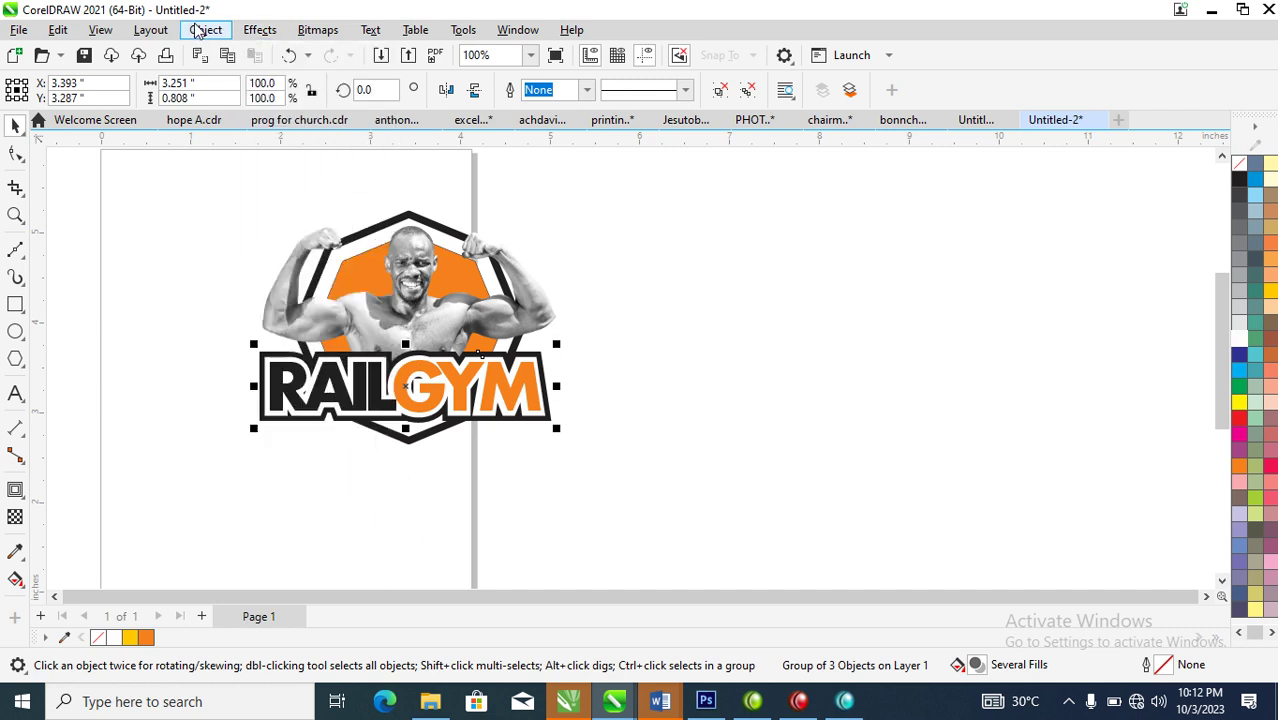
pyautogui.click(205, 30)
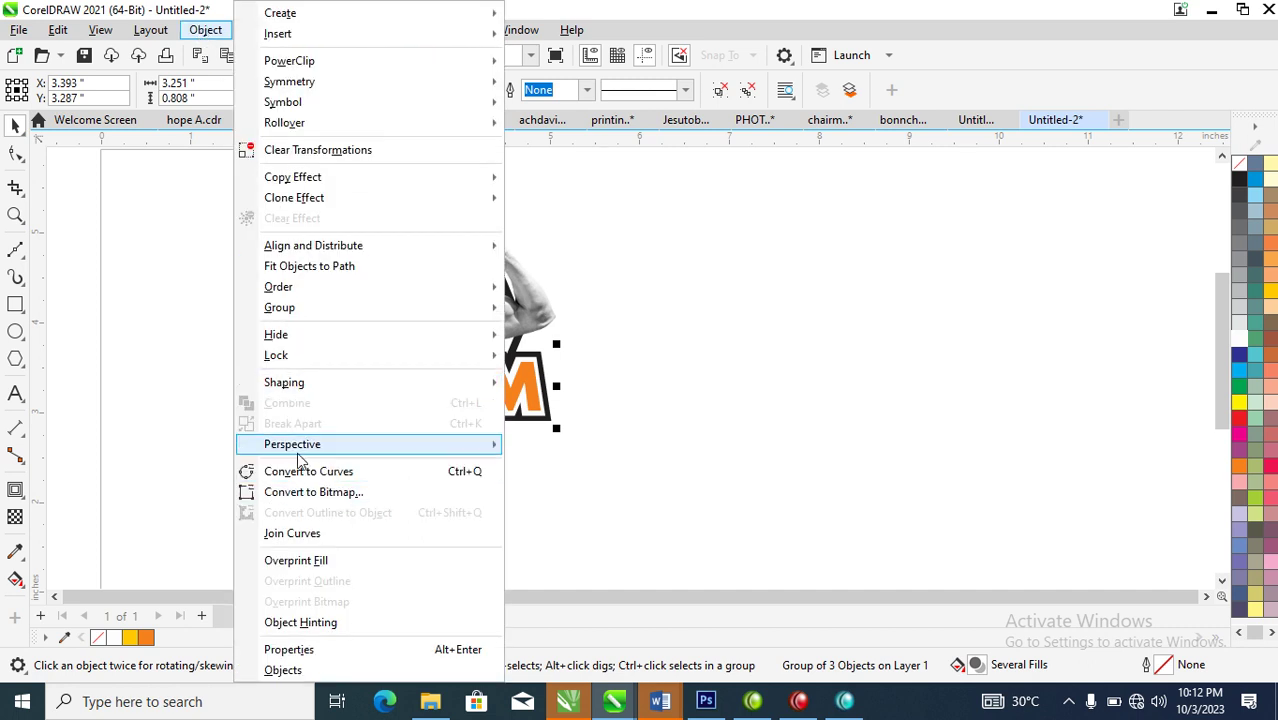
pyautogui.moveTo(292, 444)
pyautogui.click(588, 450)
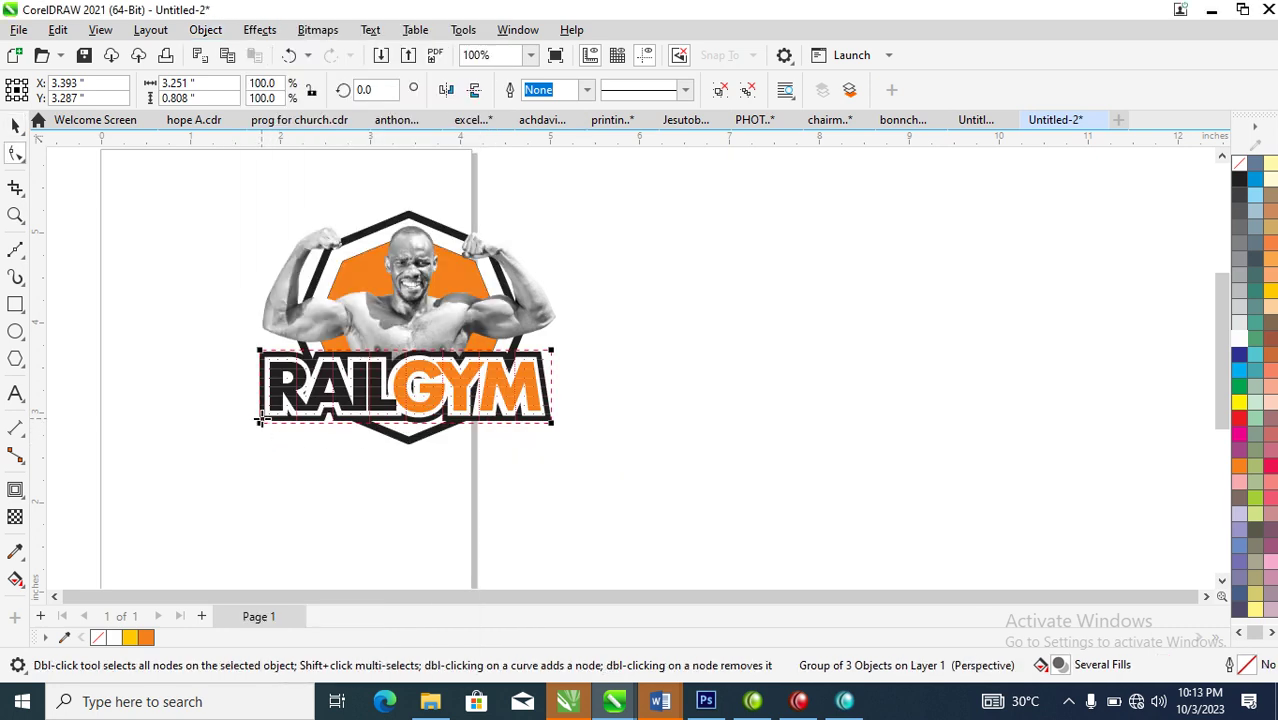
pyautogui.moveTo(258, 422); pyautogui.dragTo(208, 422)
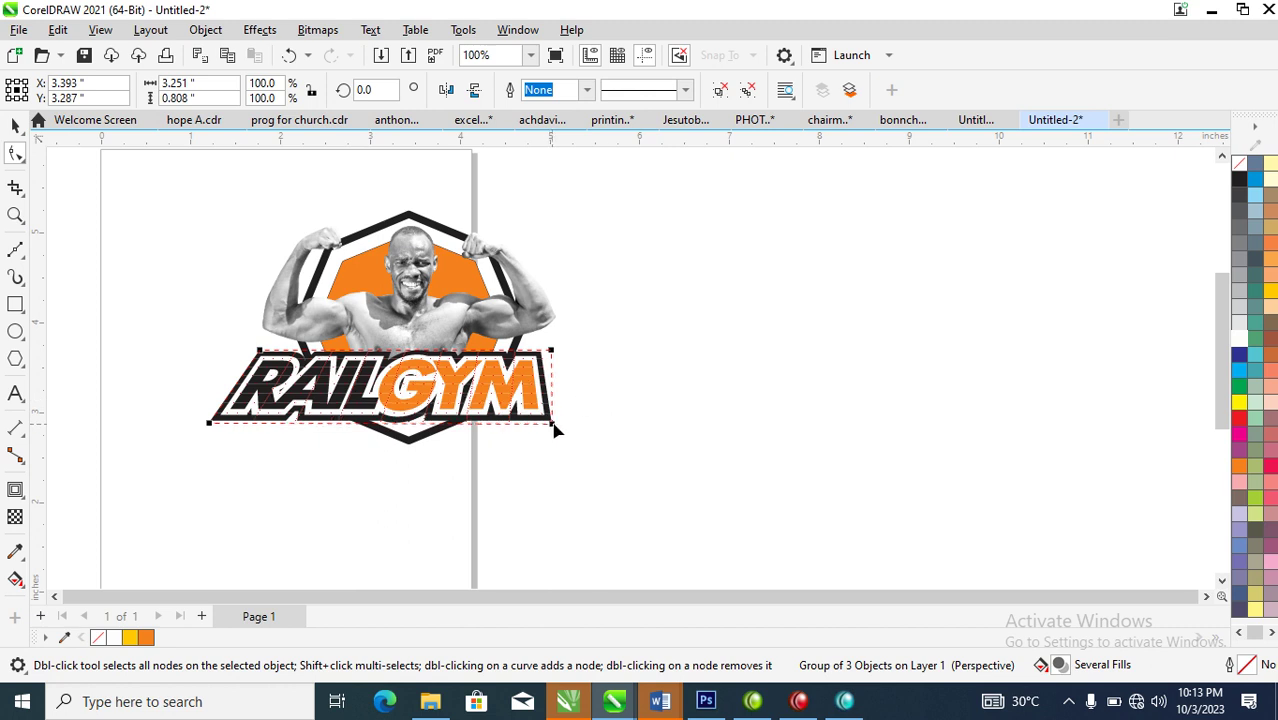
pyautogui.moveTo(548, 422); pyautogui.dragTo(591, 421)
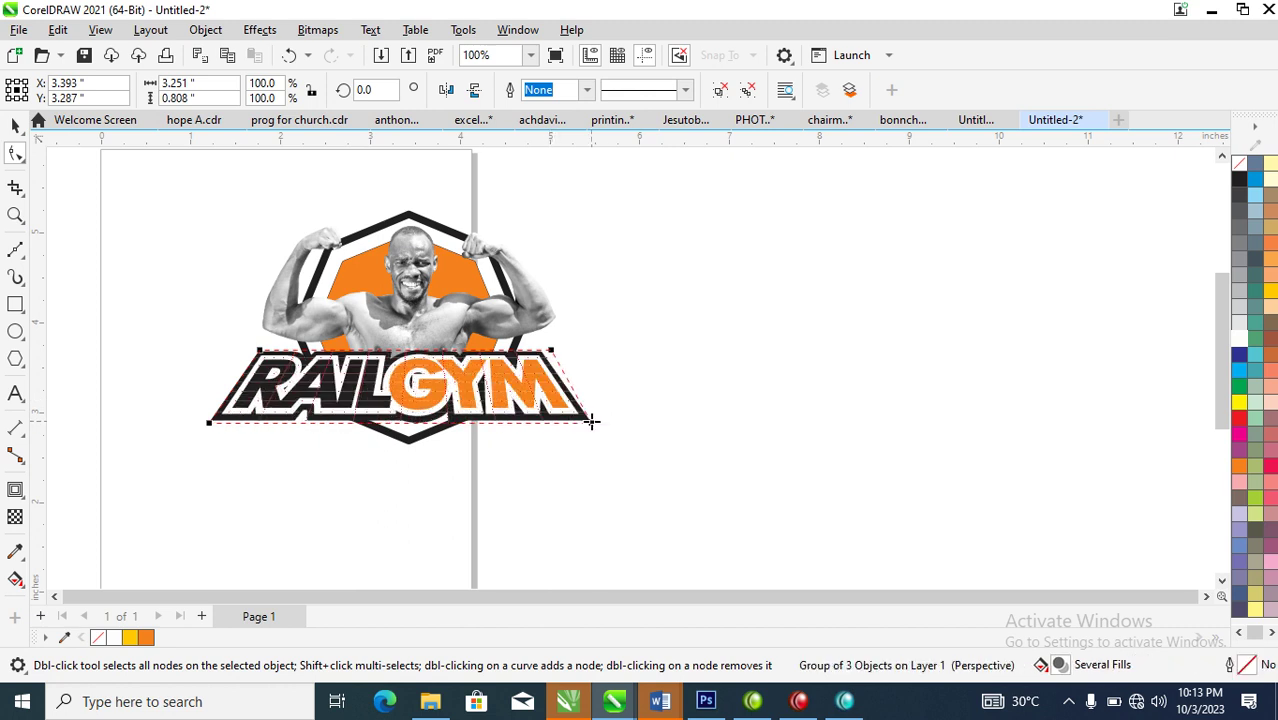
pyautogui.press('space')
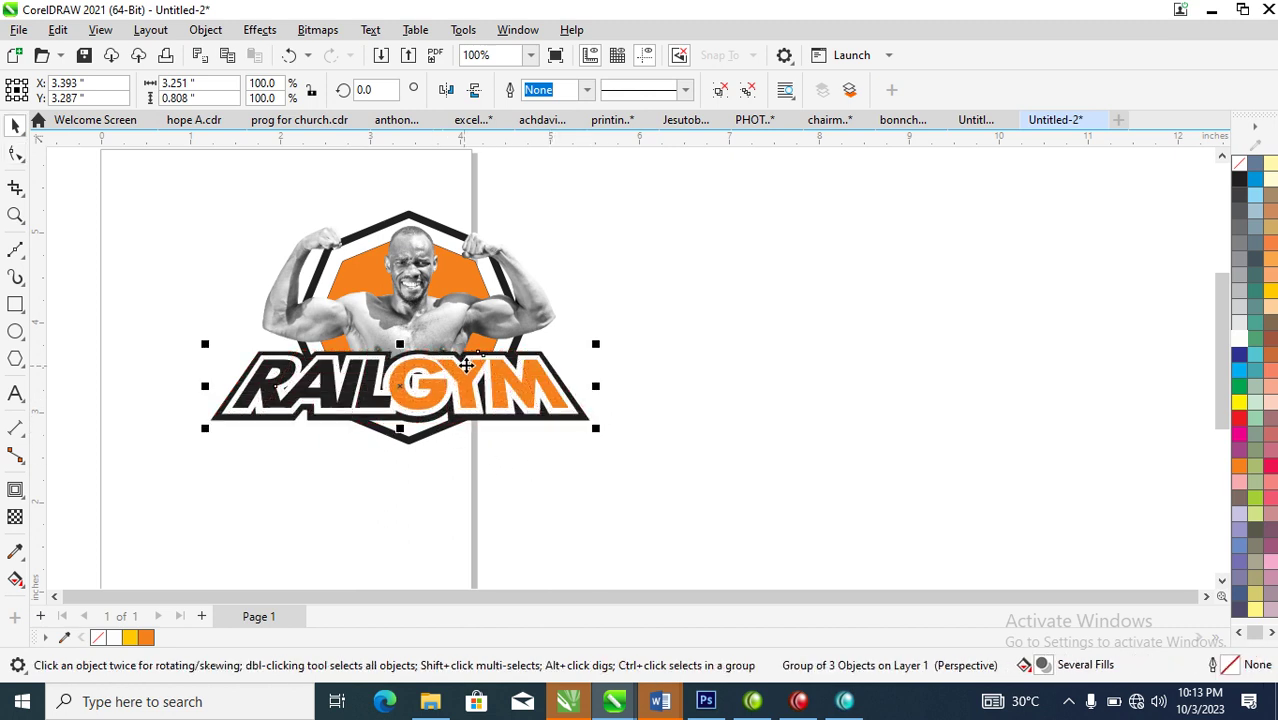
pyautogui.moveTo(463, 385); pyautogui.dragTo(466, 380)
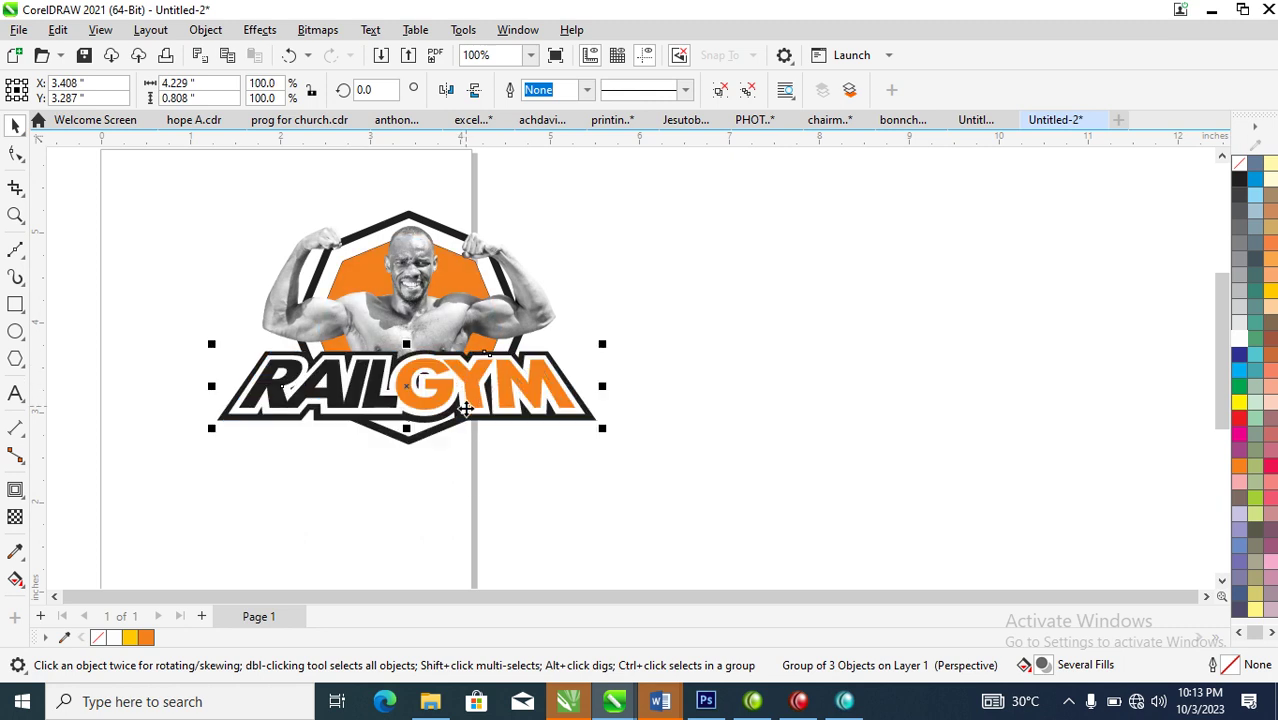
pyautogui.click(694, 410)
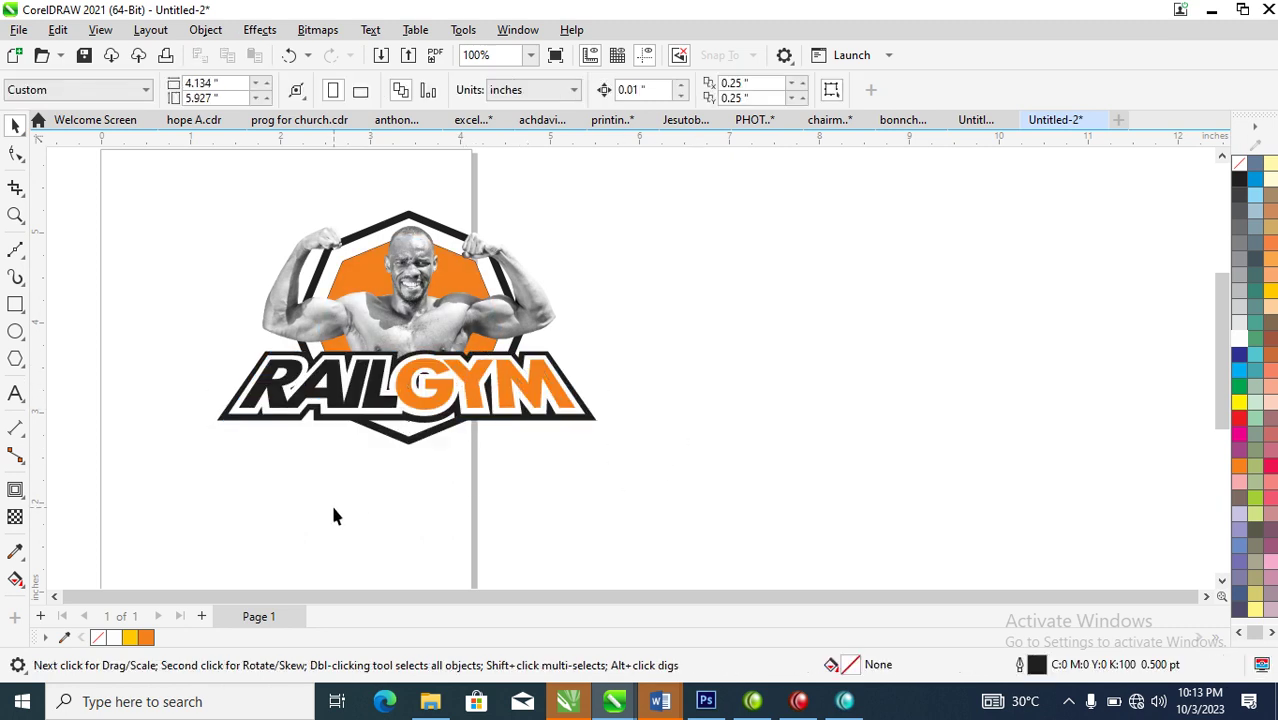
# Type the tagline '...where you get fit' below the logo
pyautogui.press('F8')
pyautogui.click(322, 460)
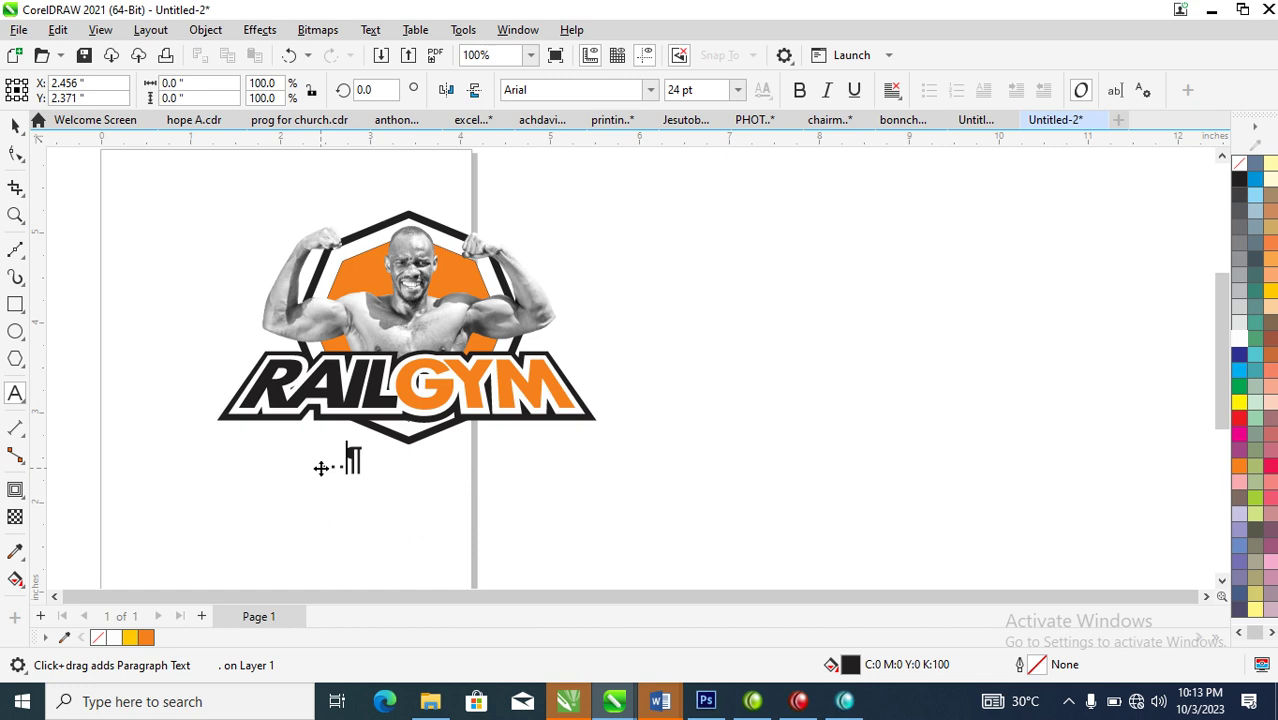
pyautogui.write('where')
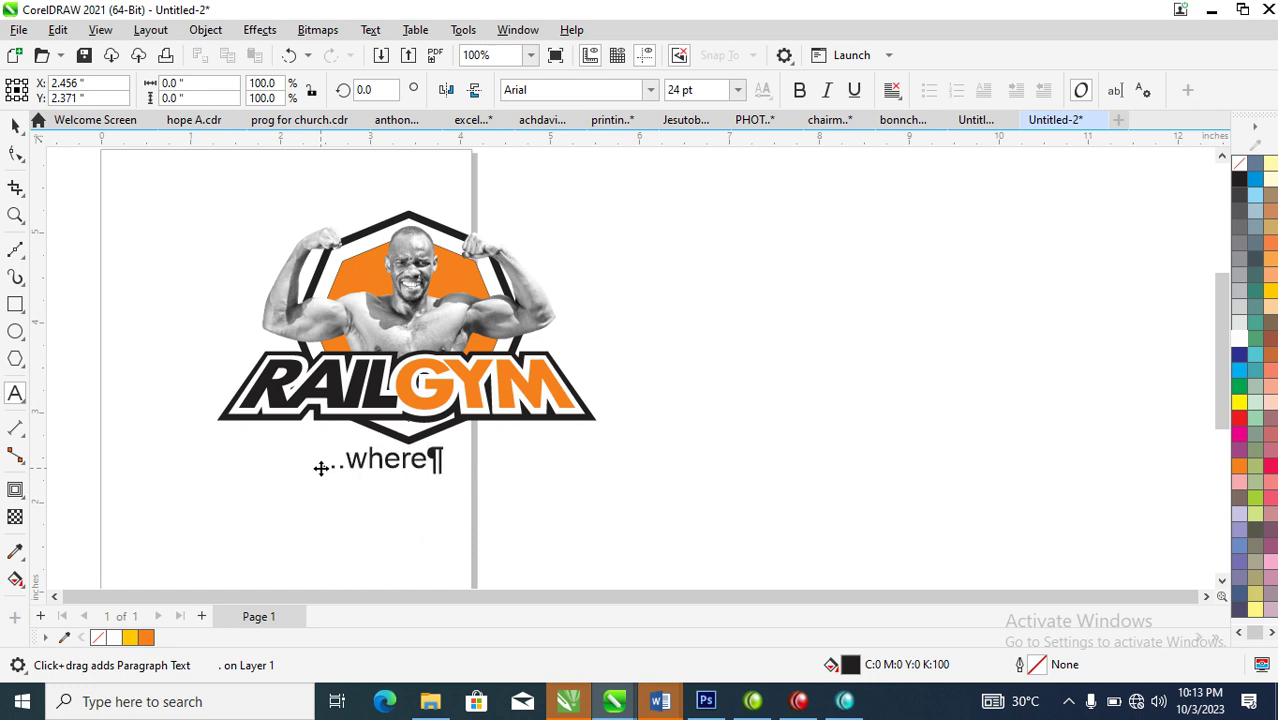
pyautogui.write(' you')
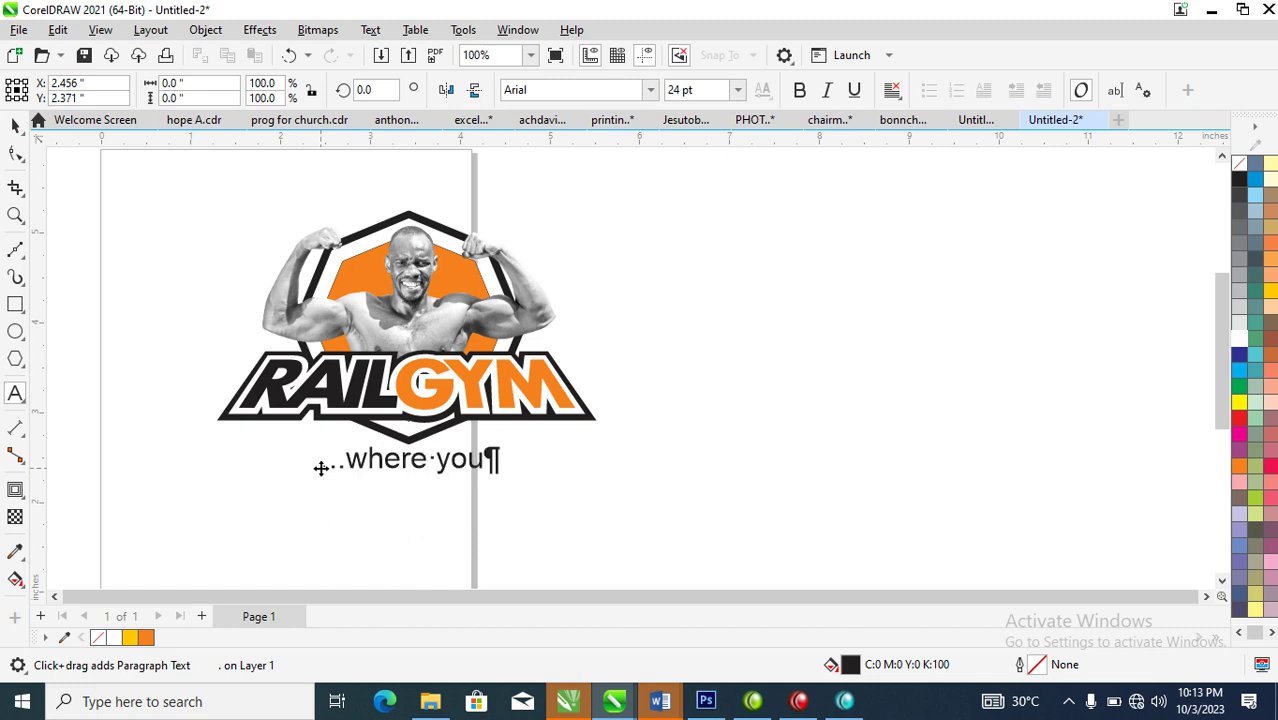
pyautogui.write('get fit')
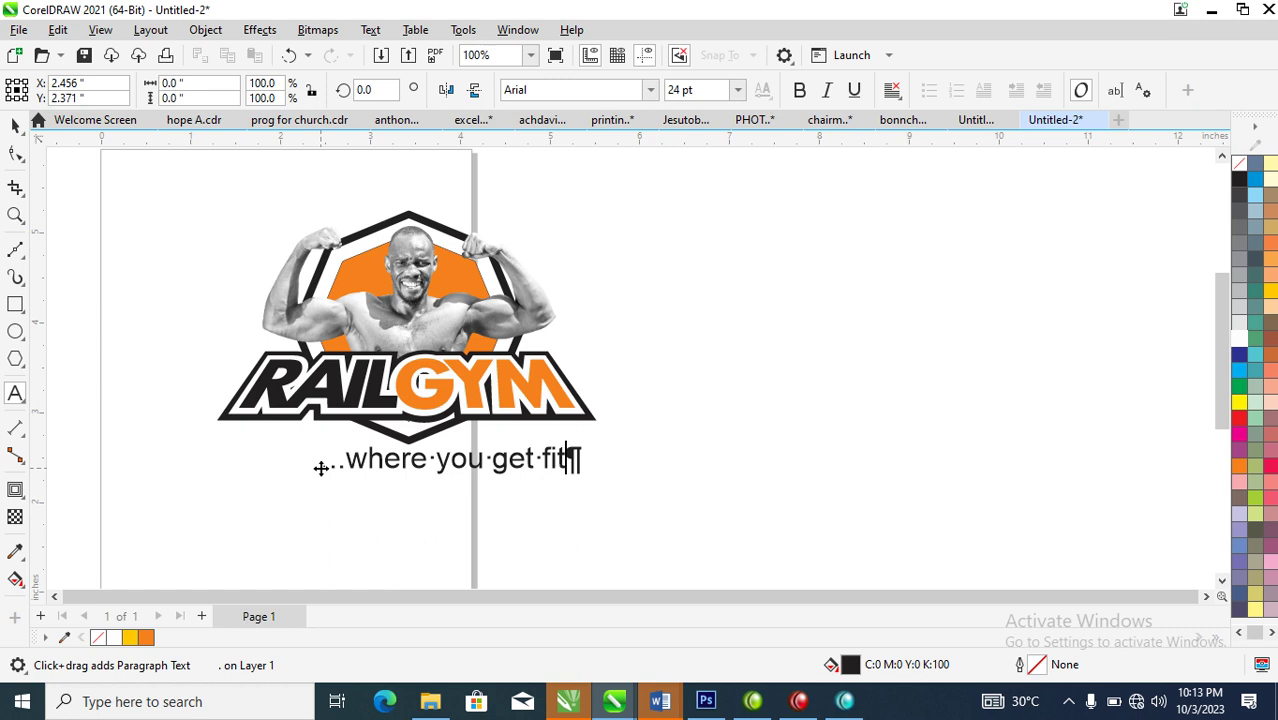
pyautogui.hotkey('ctrl', 'space')
# Set the tagline to FuturaTEE, shrink it to about half, widen its spacing, and align it under the logo
pyautogui.click(652, 90)
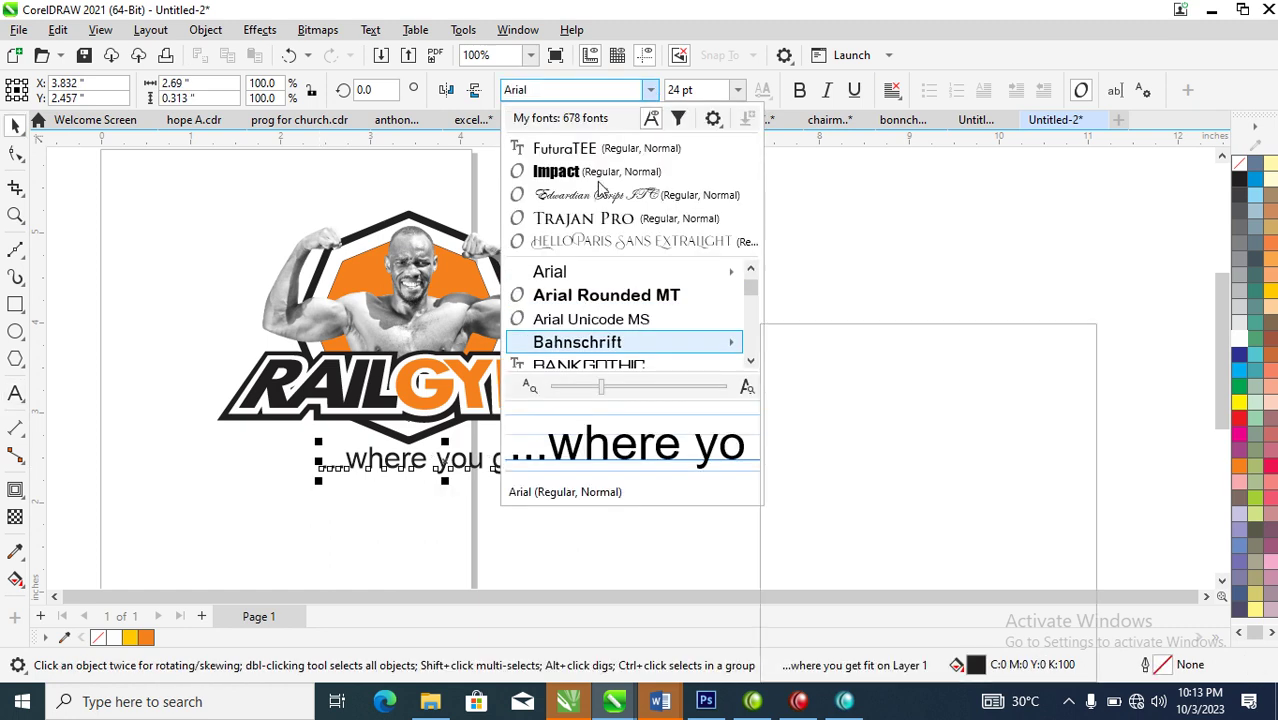
pyautogui.press('Escape')
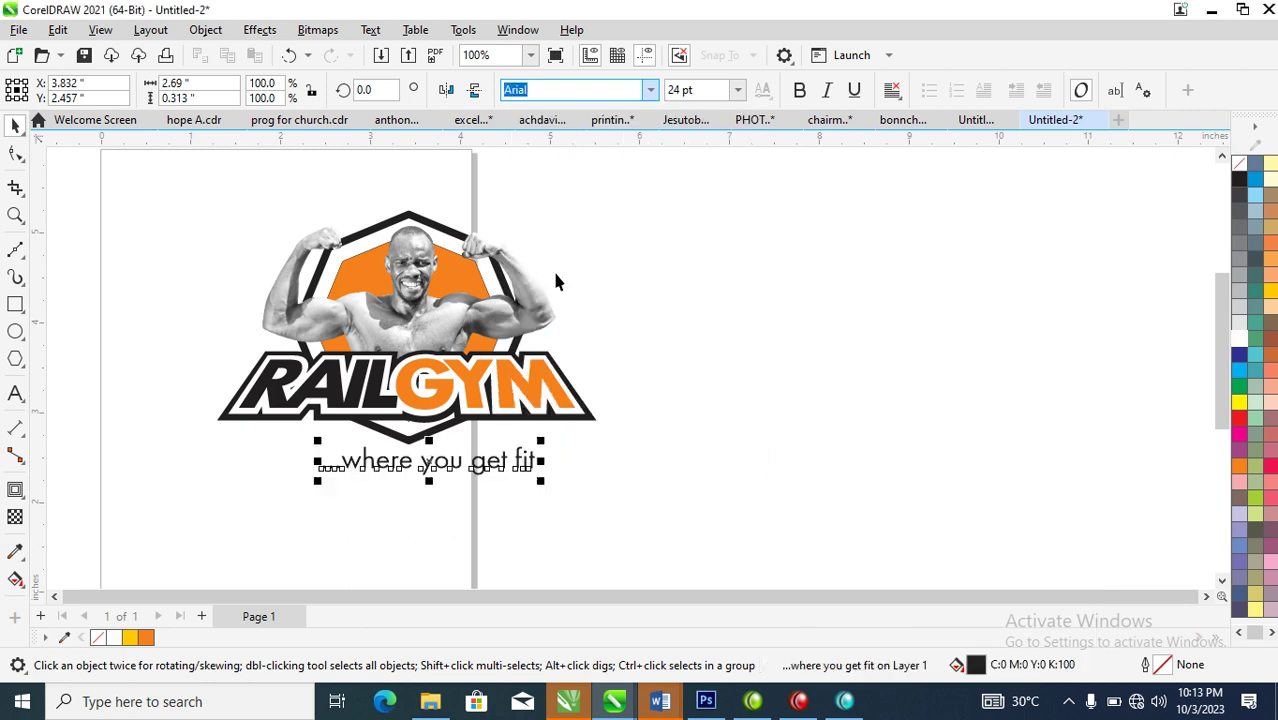
pyautogui.moveTo(540, 440)
pyautogui.mouseDown()
pyautogui.moveTo(450, 435)
pyautogui.moveTo(421, 452)
pyautogui.moveTo(428, 471)
pyautogui.mouseUp()
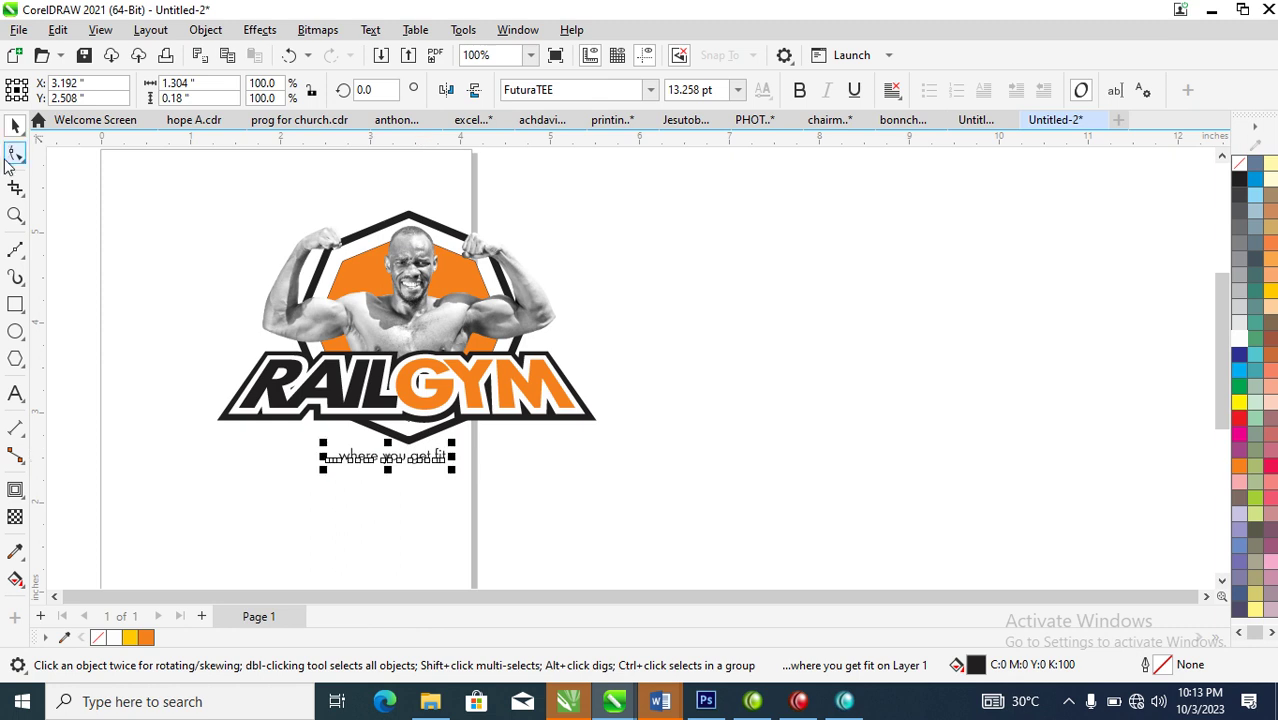
pyautogui.click(14, 153)
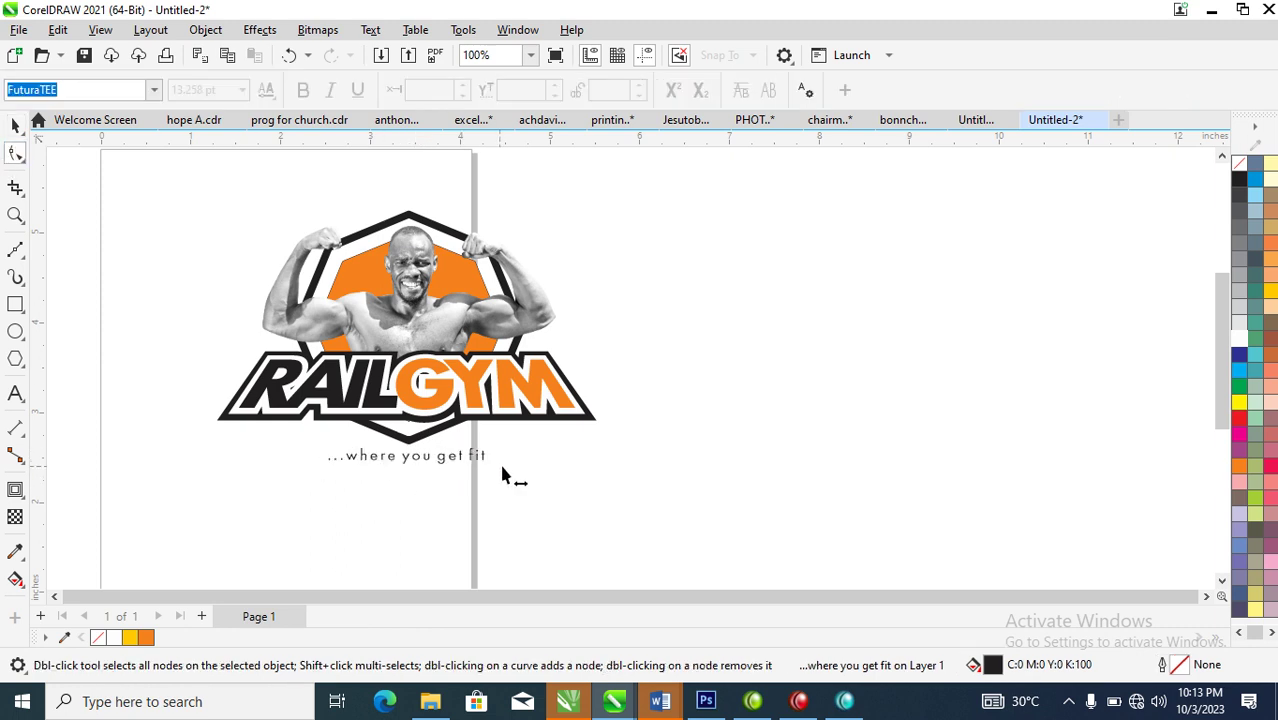
pyautogui.press('space')
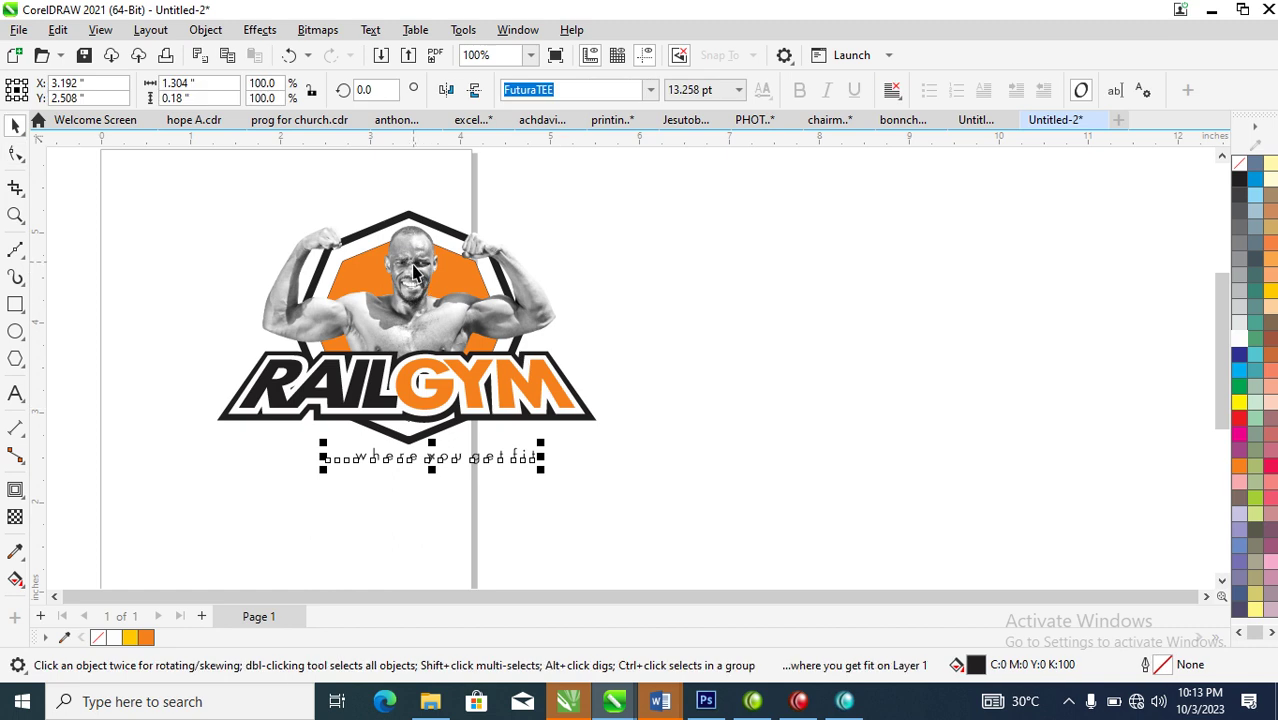
pyautogui.keyDown('shift'); pyautogui.click(415, 268); pyautogui.keyUp('shift')
pyautogui.click(741, 363)
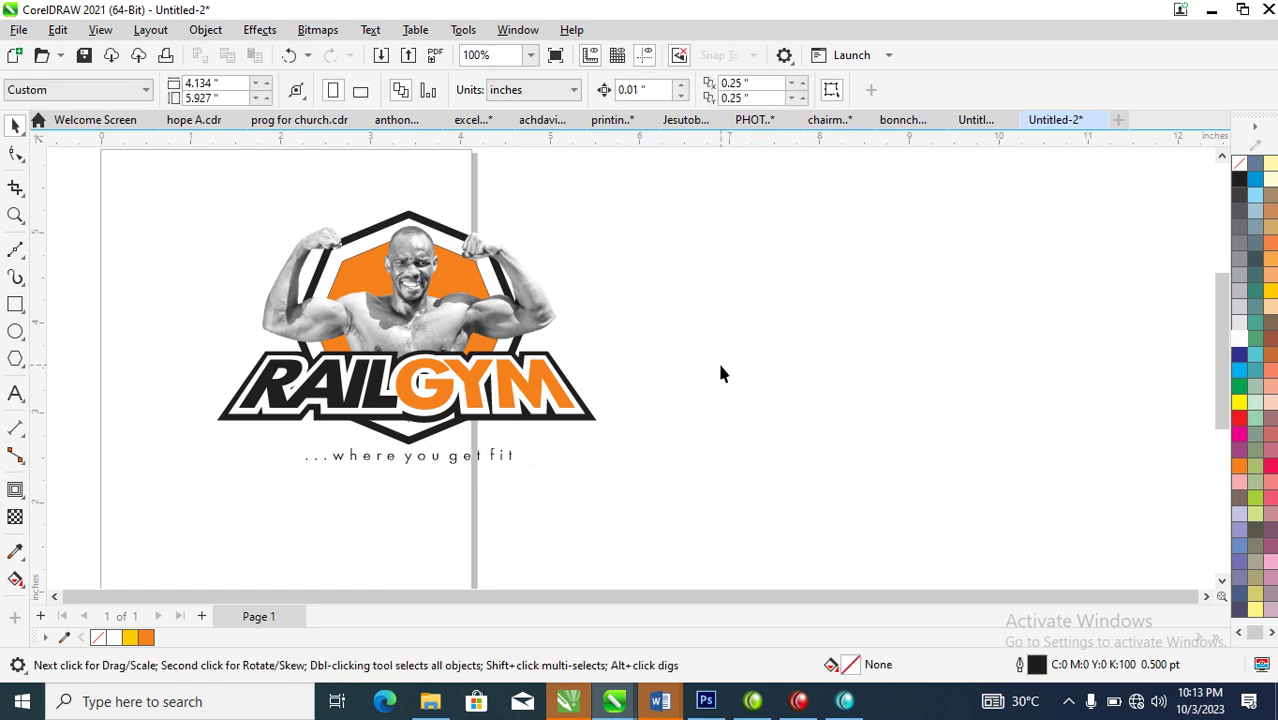
# Zoom in tight around the RAILGYM emblem and its tagline
pyautogui.press('z')
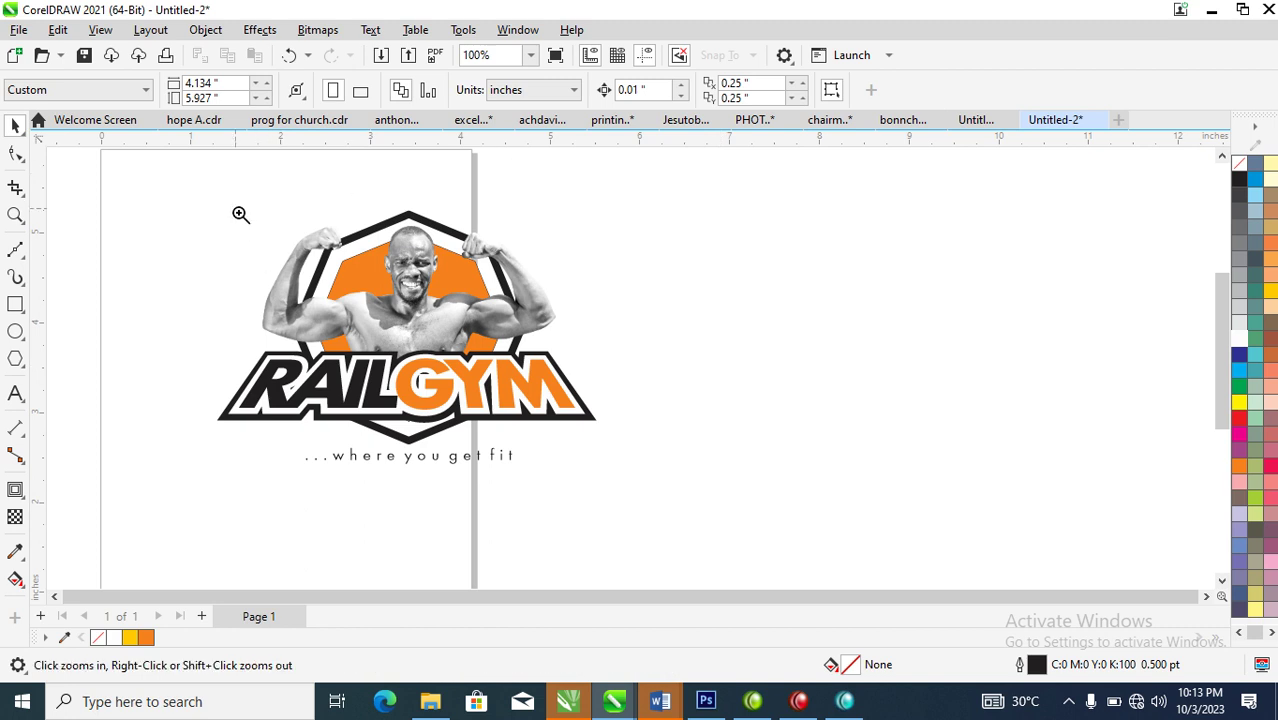
pyautogui.moveTo(190, 179); pyautogui.dragTo(625, 486)
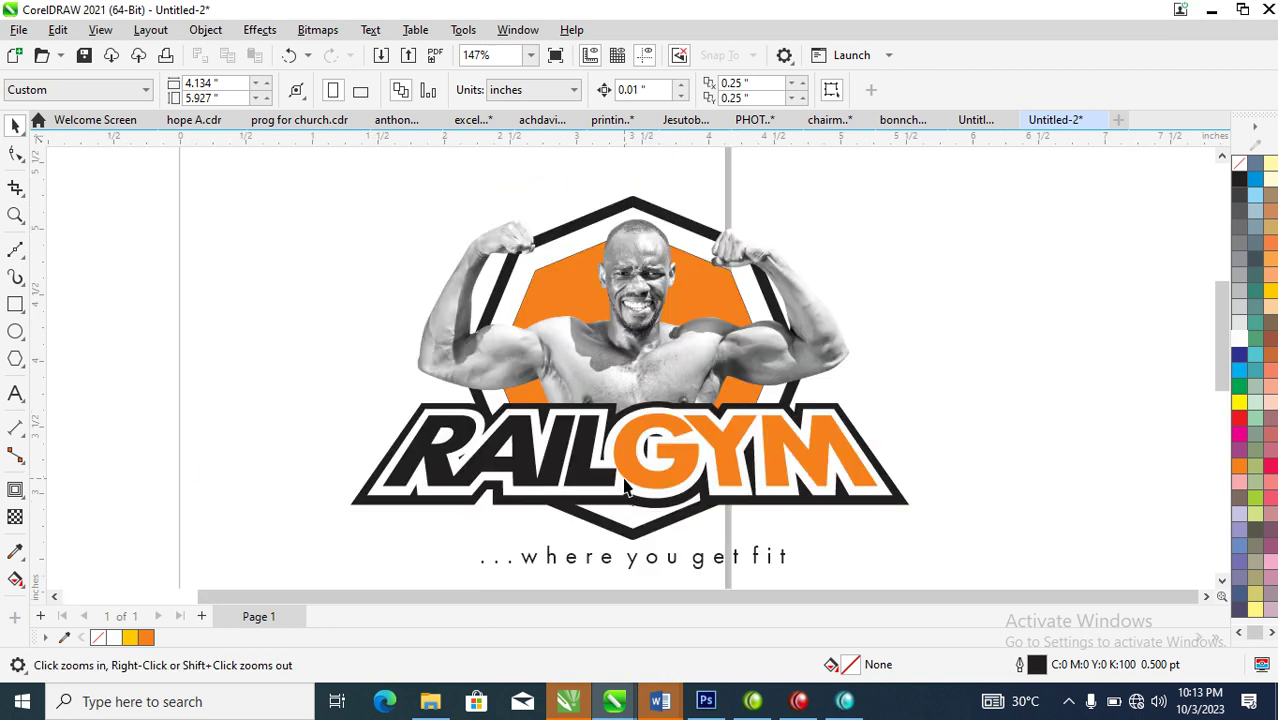